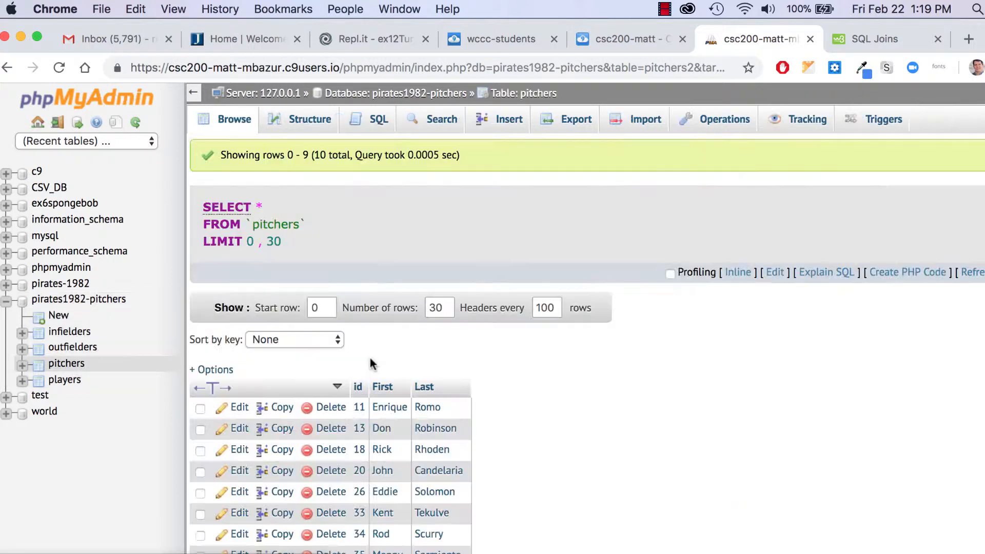
Step: View the players record linked from id 26 in the pitchers table, and return to the pitchers table
scroll(611, 353, "down", 5)
scroll(611, 354, "down", 1)
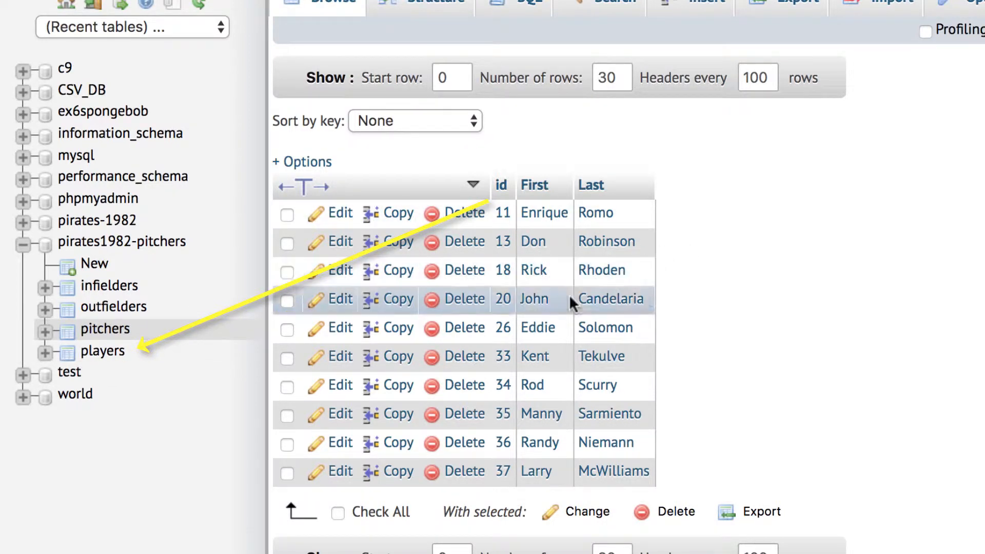
left_click(502, 331)
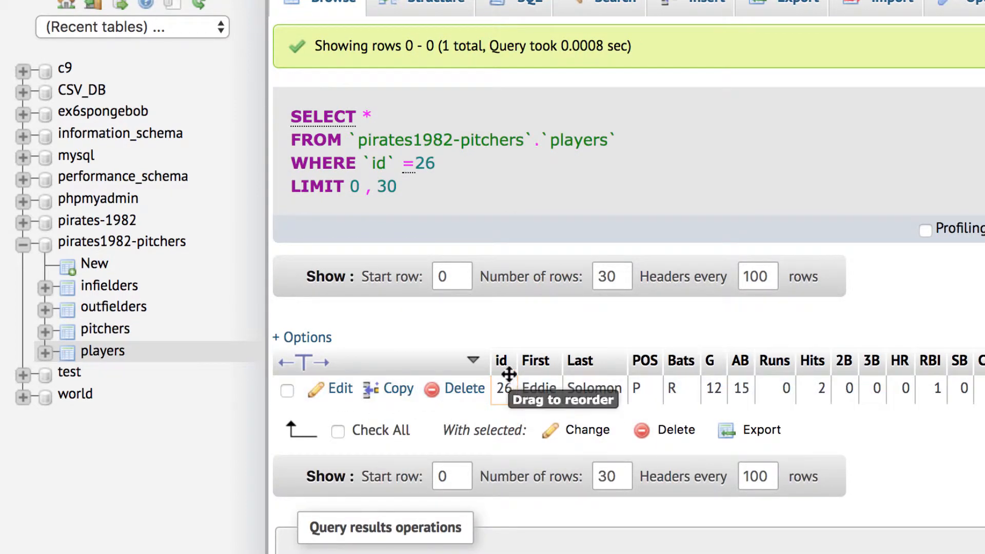
scroll(919, 435, "down", 2)
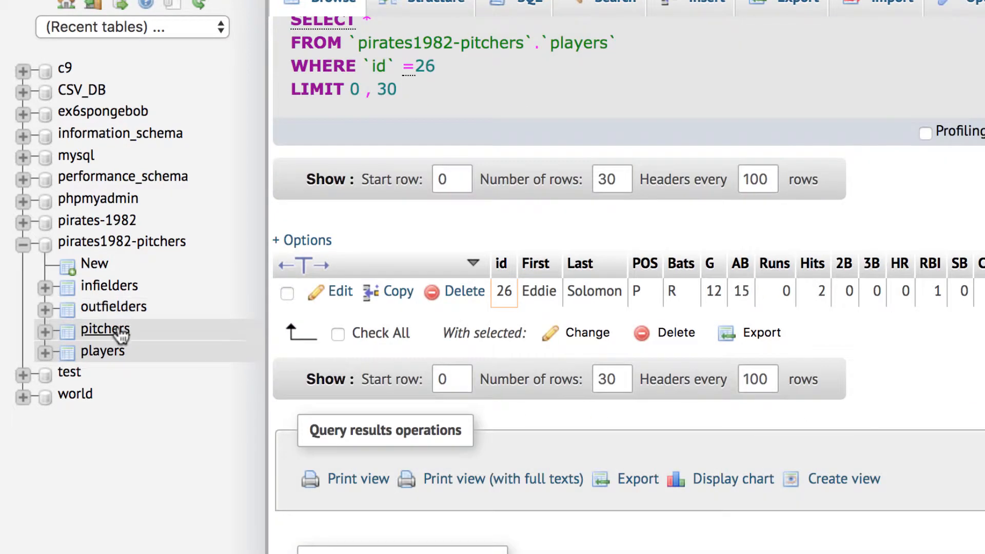
left_click(119, 331)
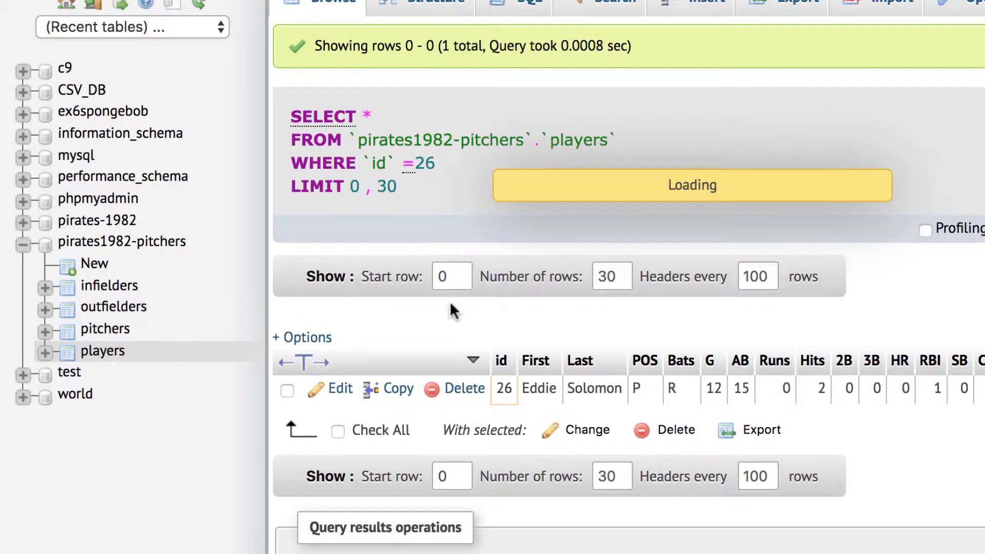
scroll(756, 253, "down", 5)
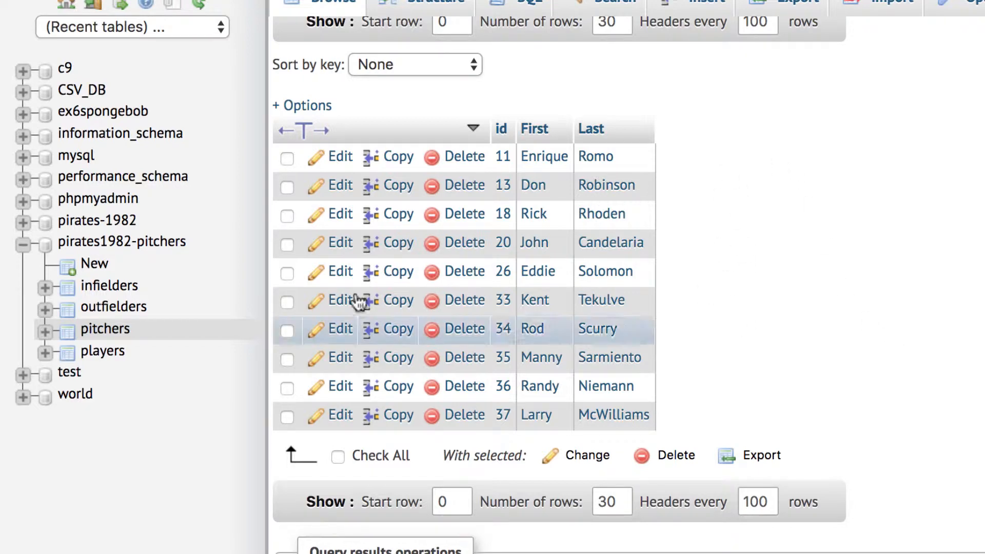
Step: In the players table, set the First value of the record with id 26 to Buddy and save the row
left_click(113, 350)
scroll(650, 309, "down", 10)
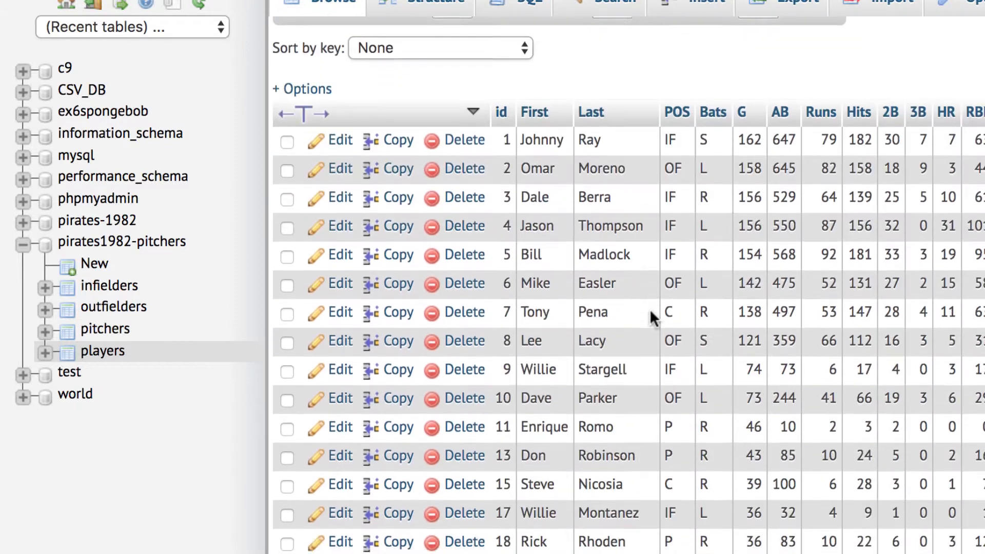
scroll(649, 309, "down", 3)
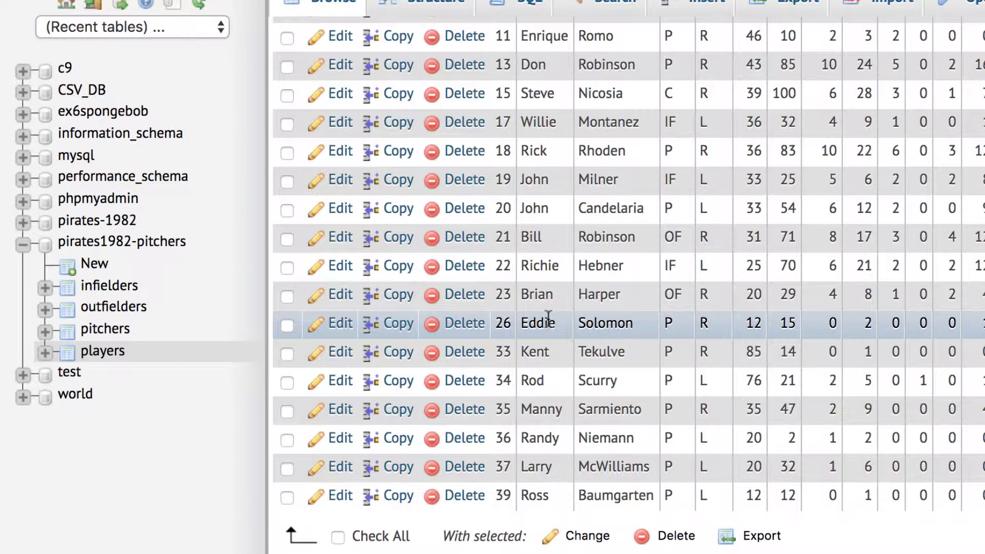
left_click(337, 322)
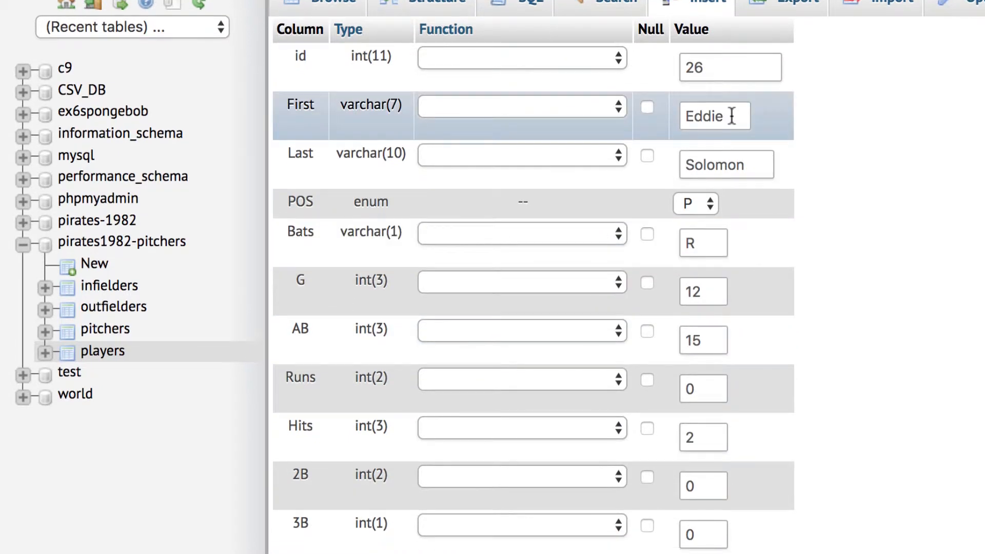
double_click(732, 116)
type("Buddy")
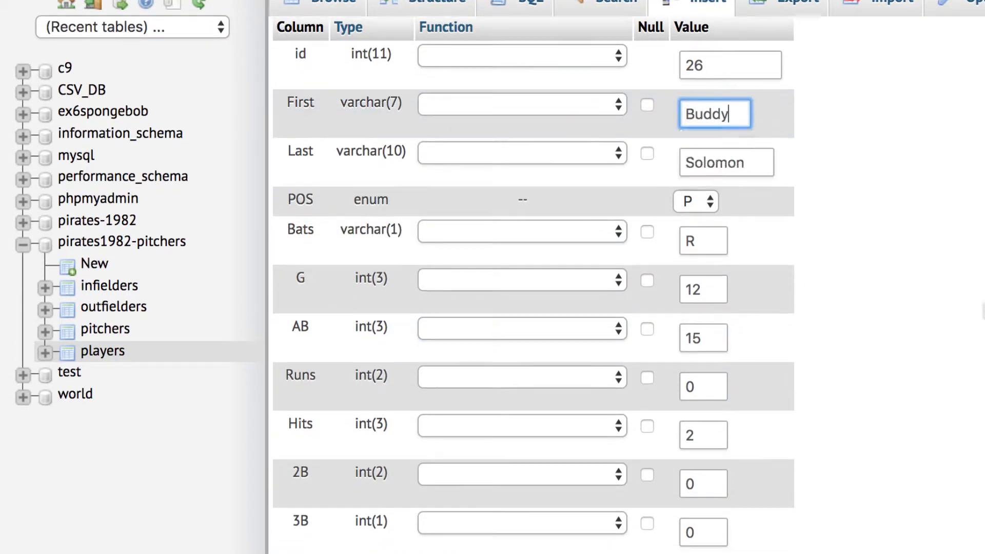
scroll(534, 285, "down", 10)
scroll(534, 285, "down", 5)
left_click(768, 382)
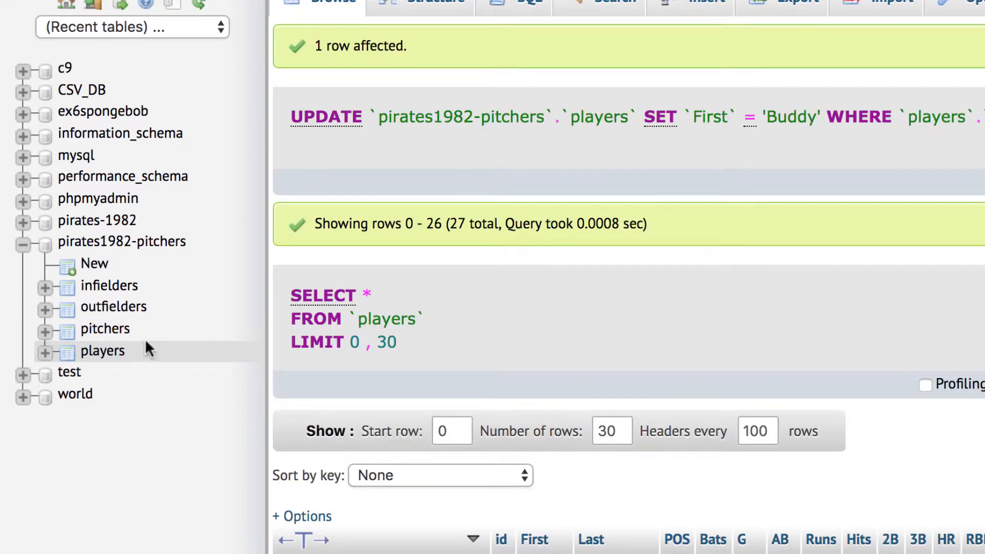
Step: Check id 26 in the pitchers table and follow its link to the matching players record
left_click(123, 328)
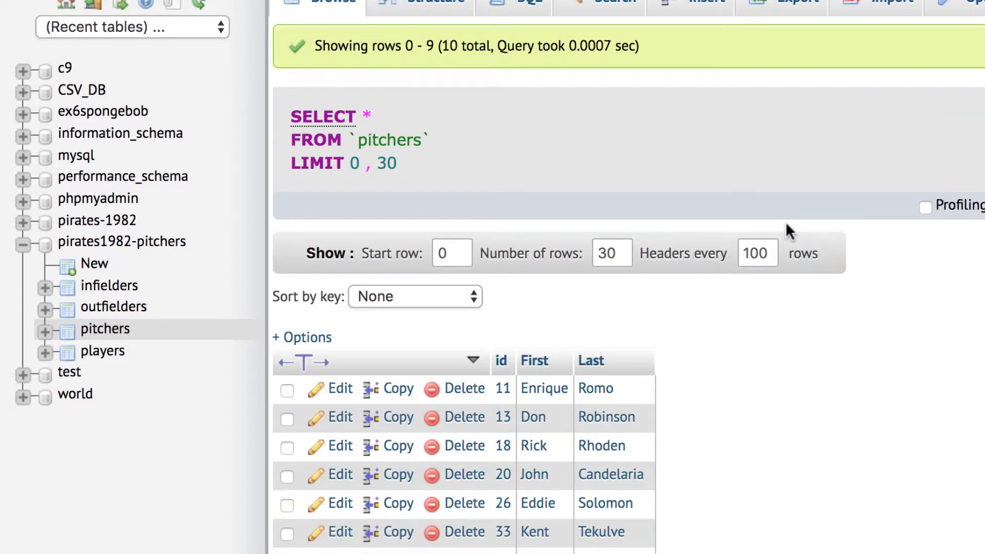
scroll(786, 221, "down", 10)
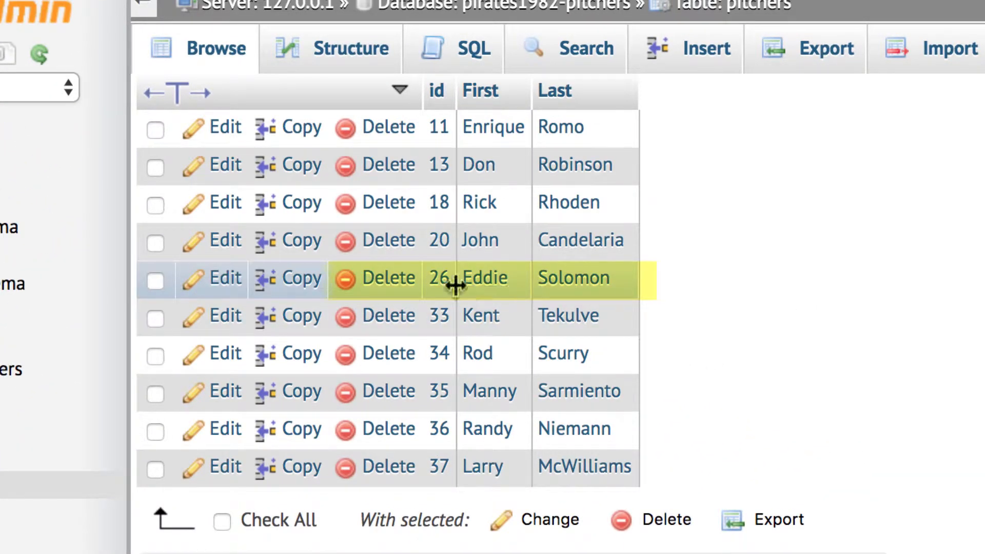
left_click(439, 289)
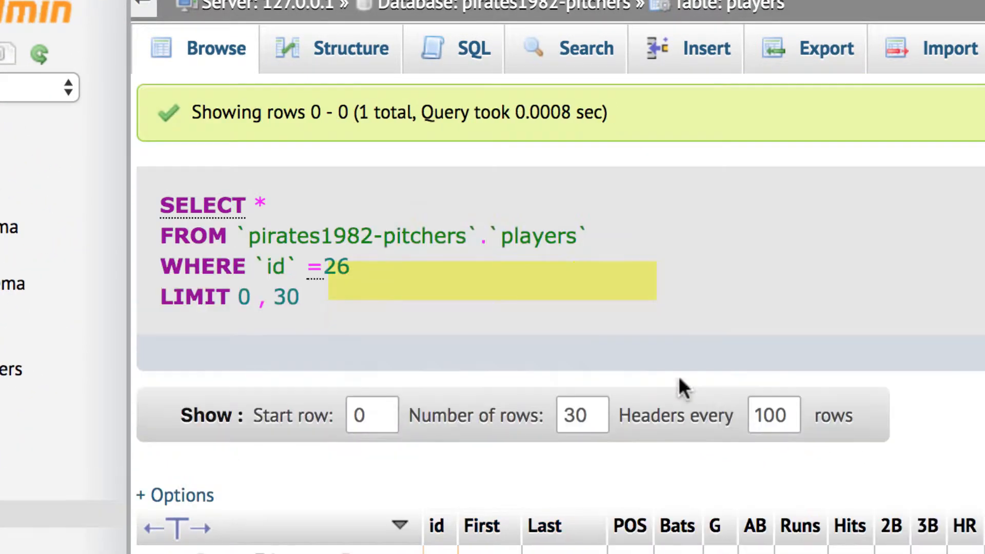
scroll(821, 485, "down", 6)
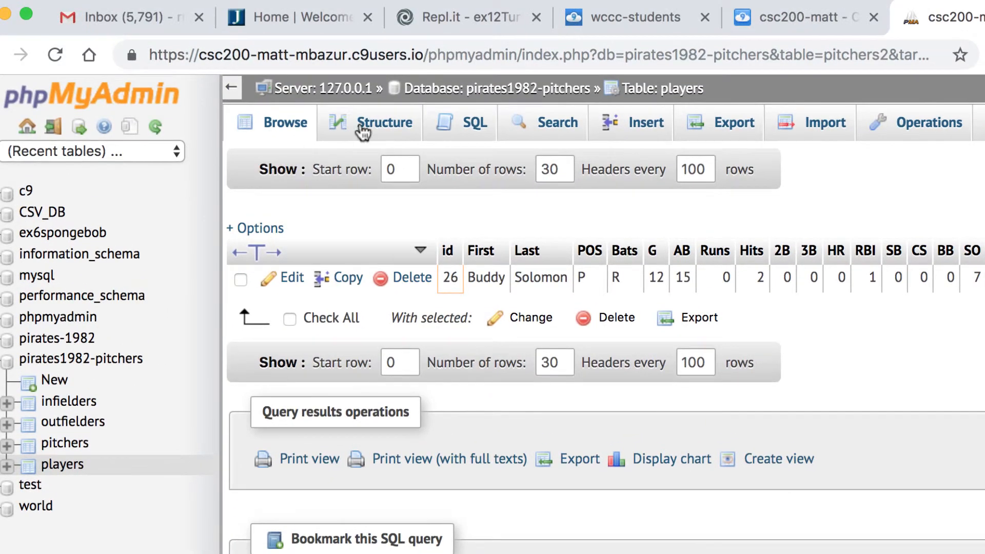
Step: Start a new table named pitchers2 with 5 columns in the pirates1982-pitchers database
left_click(473, 96)
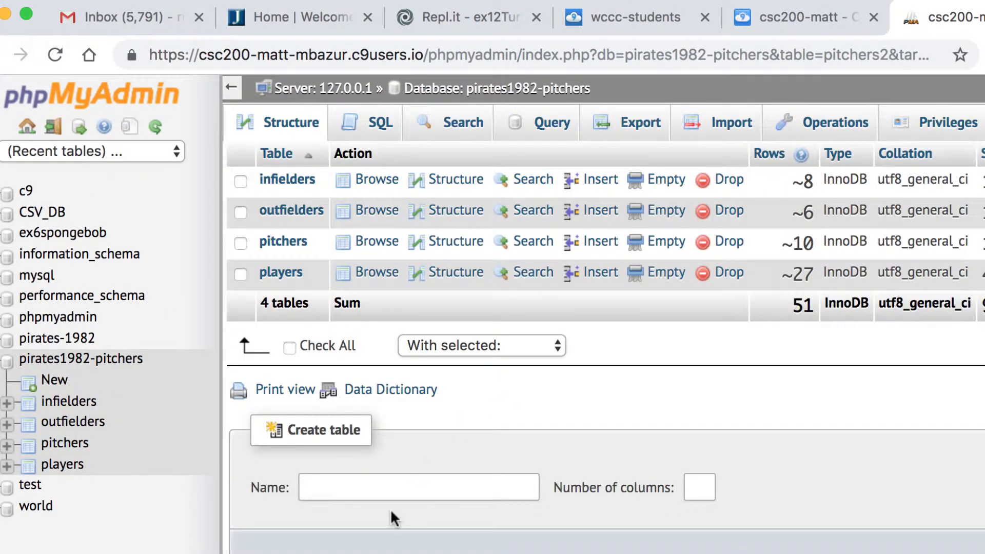
left_click(394, 479)
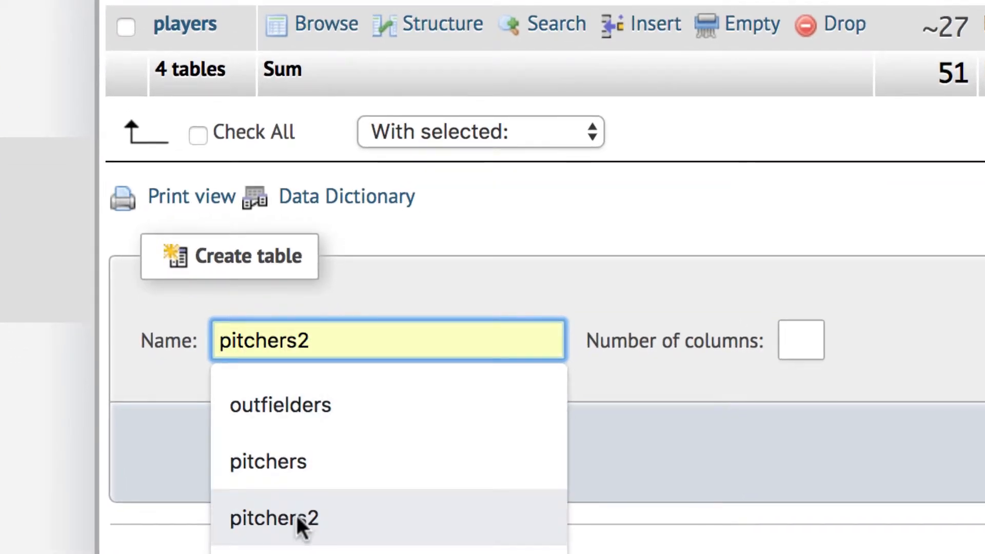
left_click(297, 516)
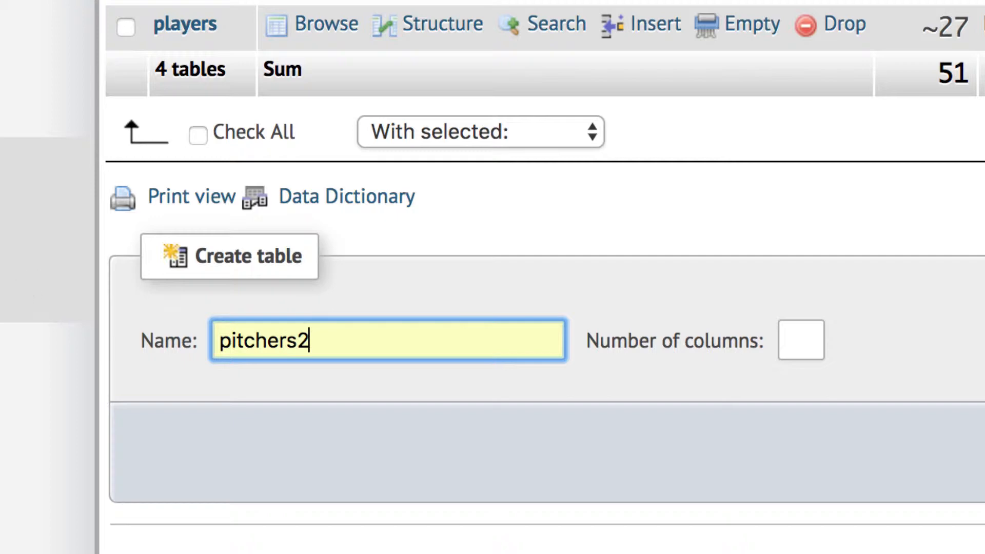
left_click(808, 346)
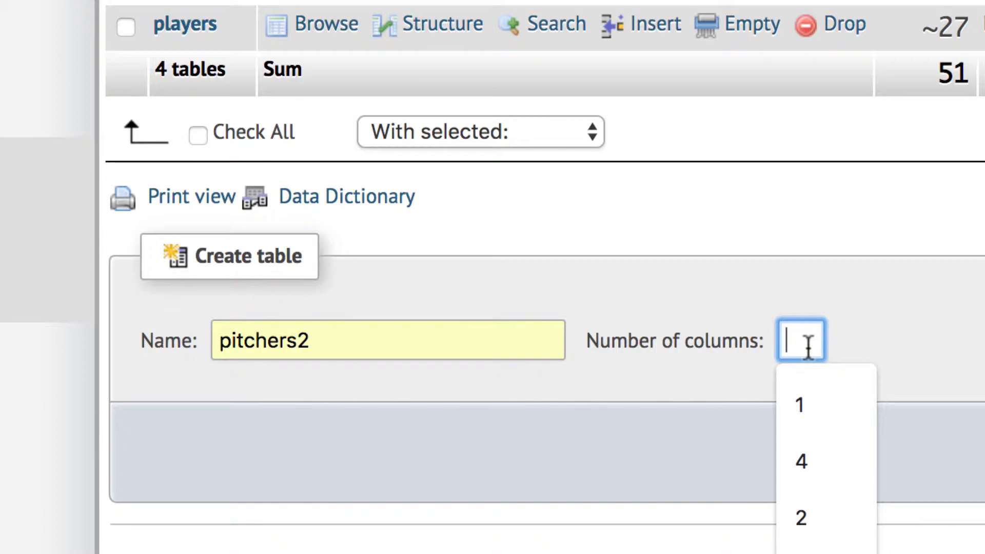
type("5")
key("Tab")
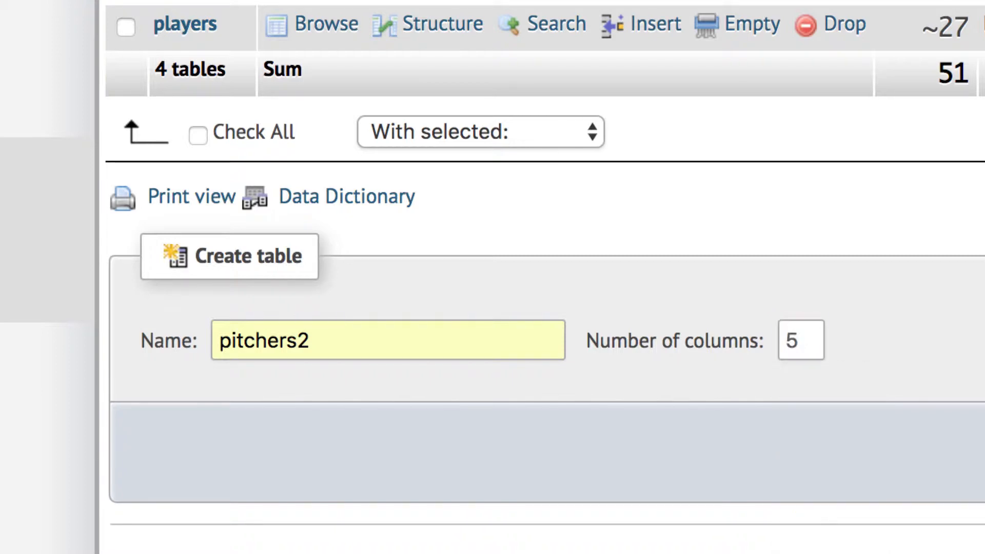
key("Return")
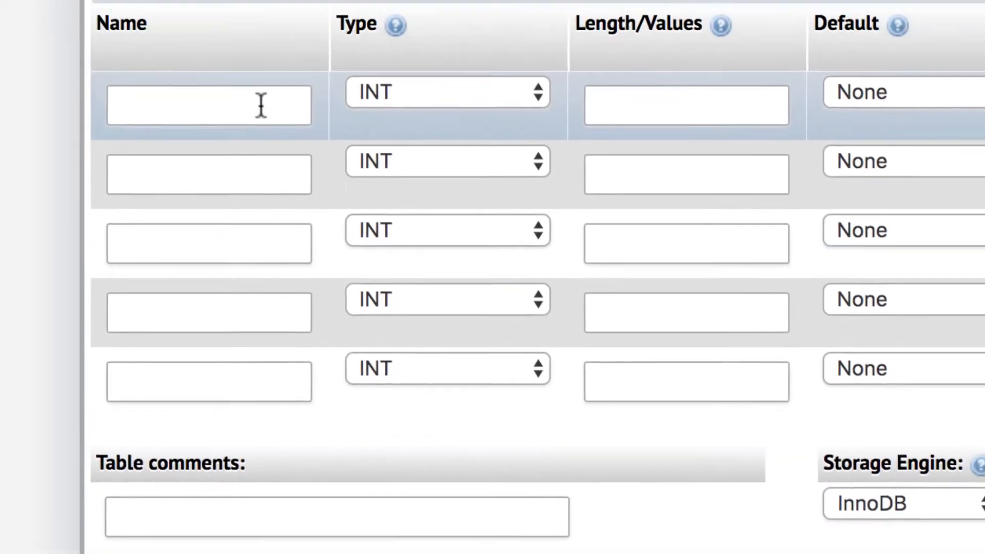
Step: Define the first column as pitcherID with length 11, auto-increment and a PRIMARY index
left_click(259, 104)
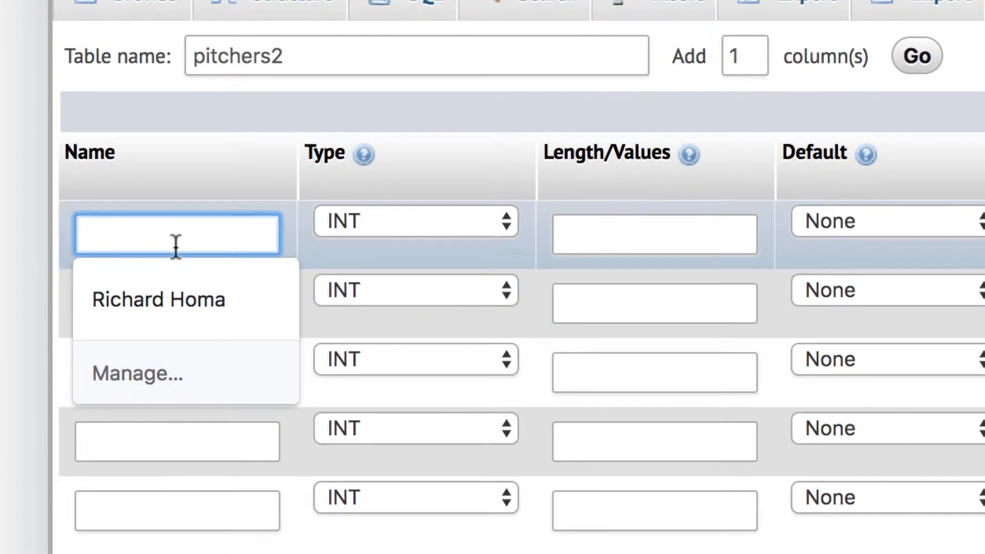
type("pitcherI")
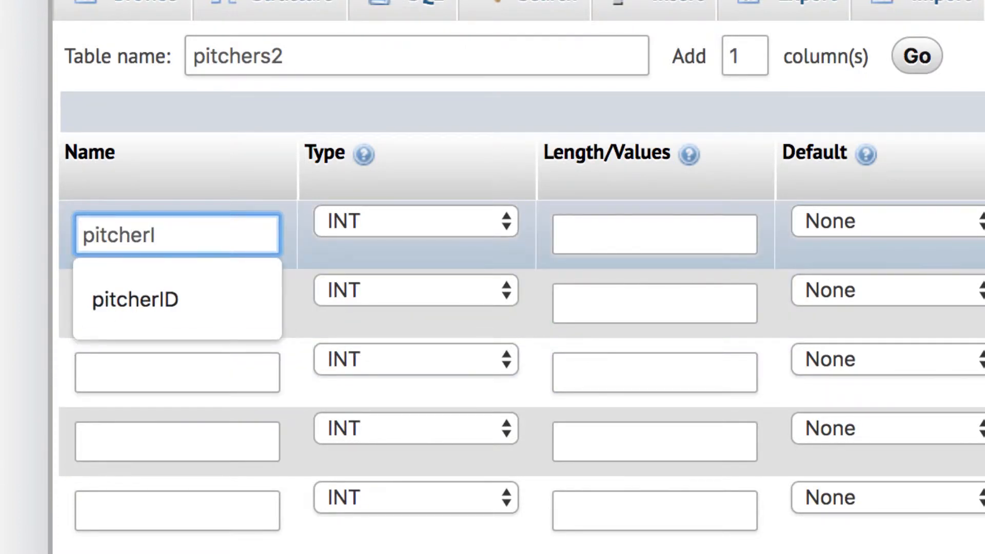
left_click(114, 300)
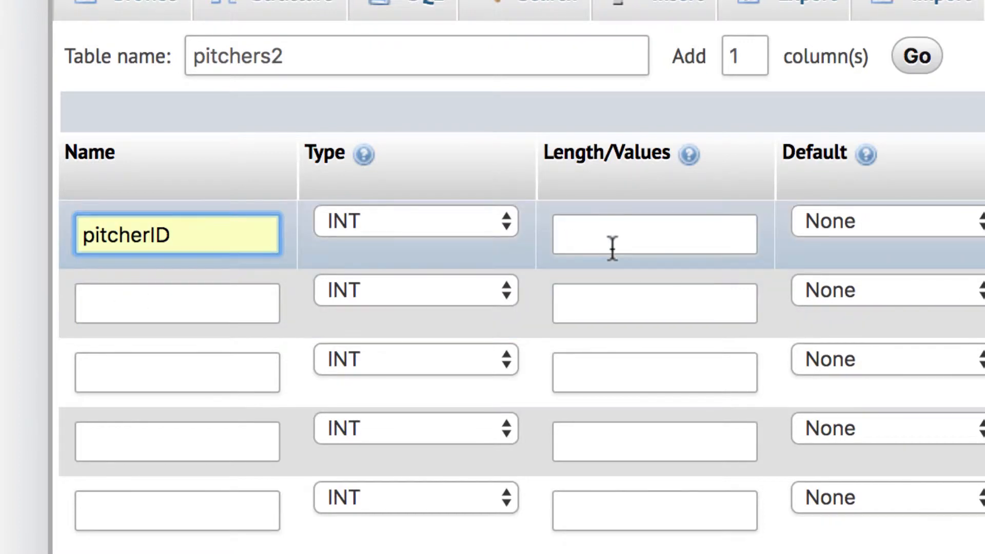
left_click(612, 248)
type("11")
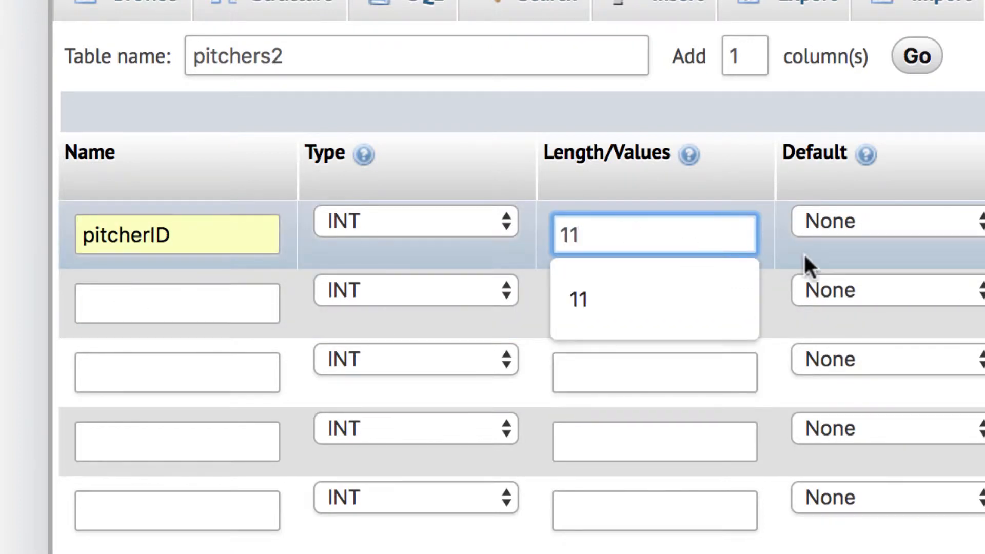
scroll(769, 249, "right", 15)
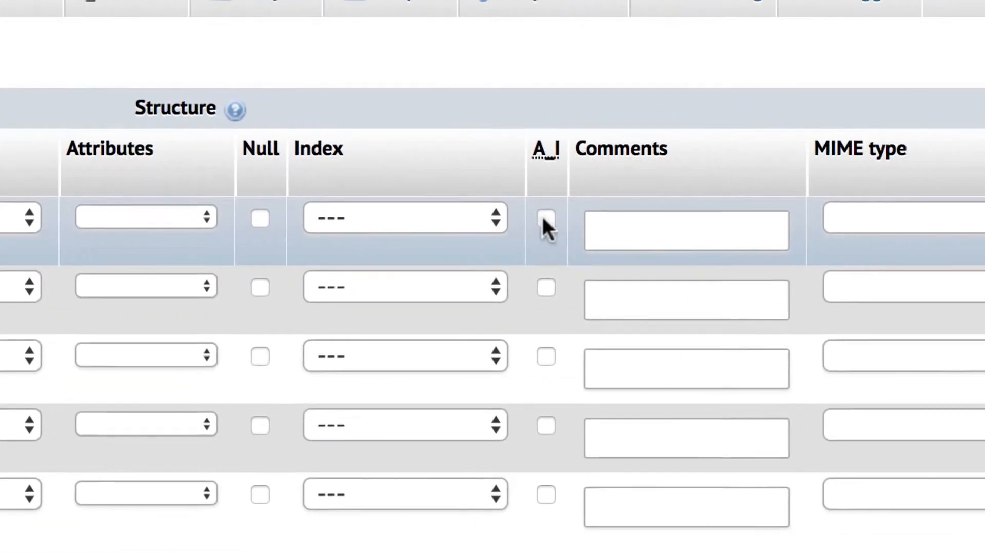
left_click(460, 219)
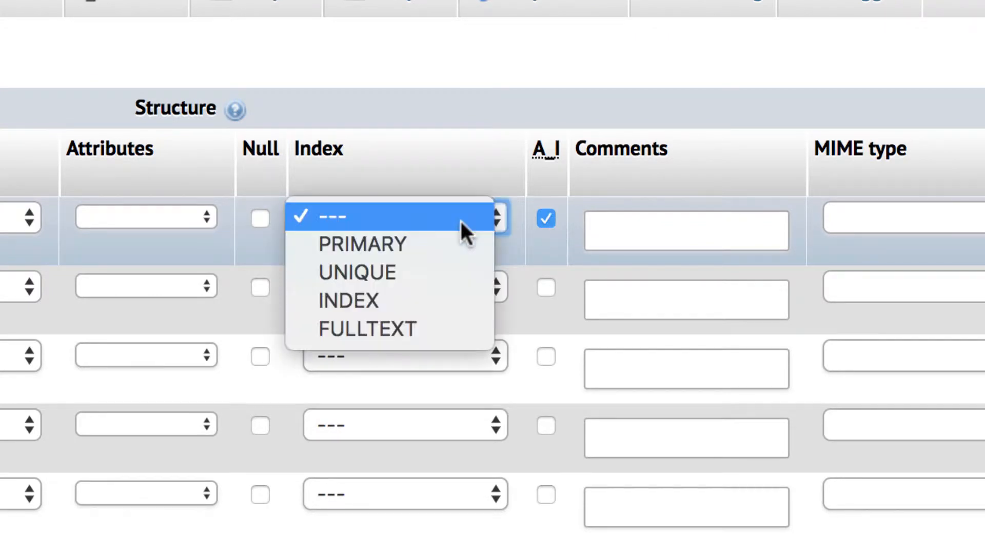
left_click(454, 244)
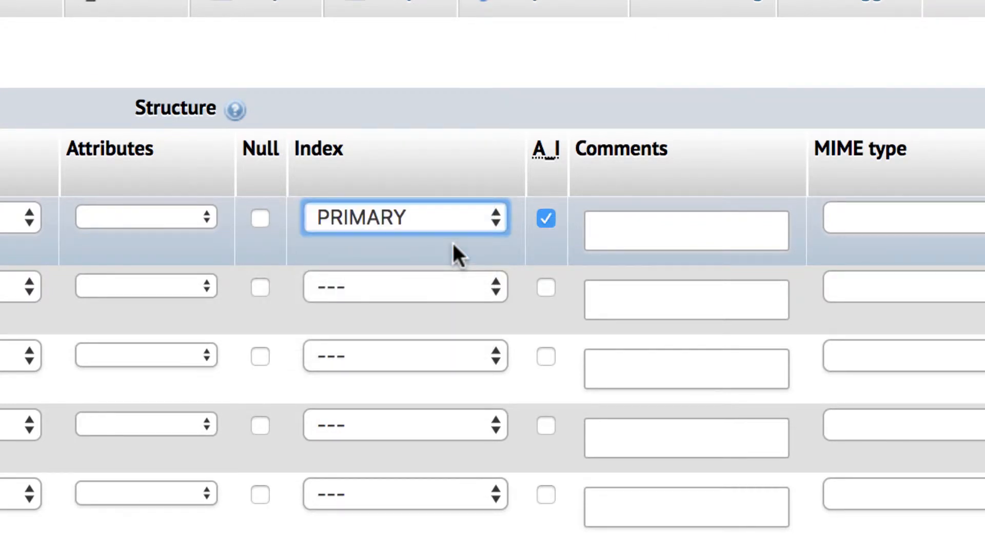
Step: Define the second column as playerID with length 11 and an INDEX index
scroll(452, 246, "left", 10)
scroll(218, 280, "left", 10)
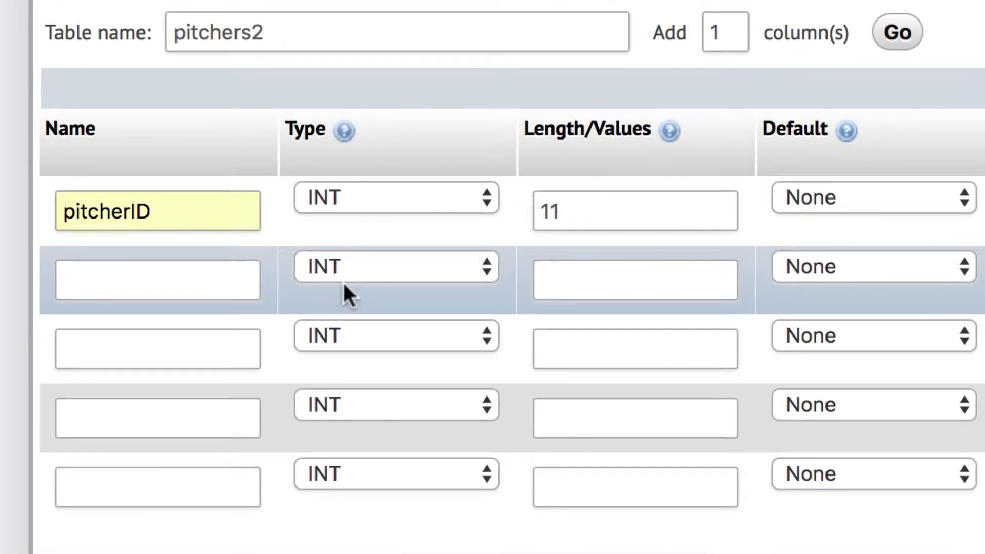
left_click(186, 276)
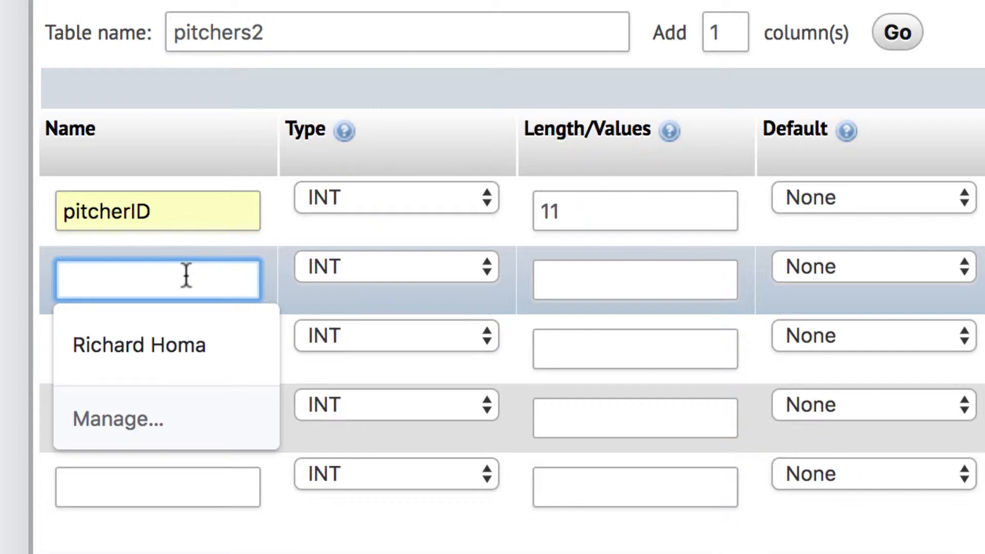
type("pl")
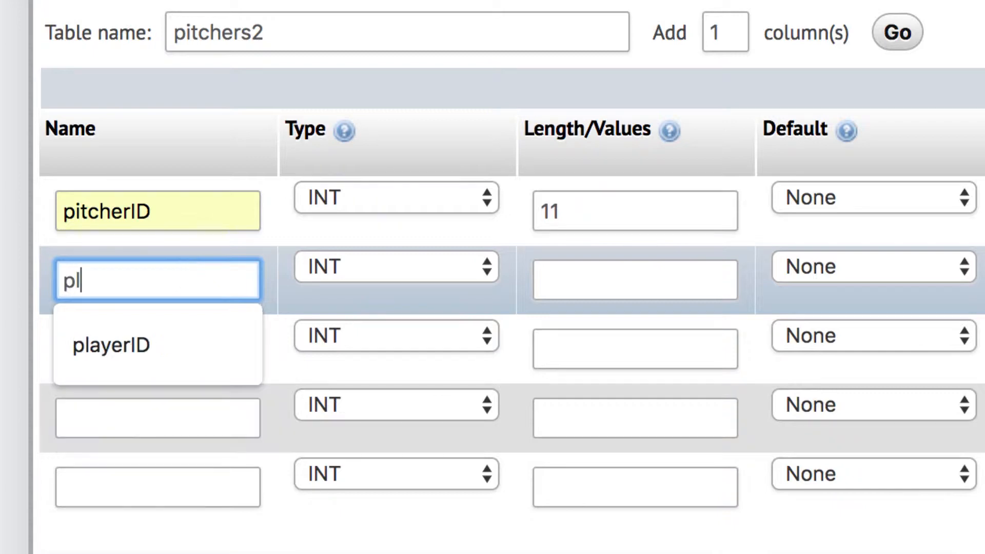
type("ayerID")
left_click(554, 276)
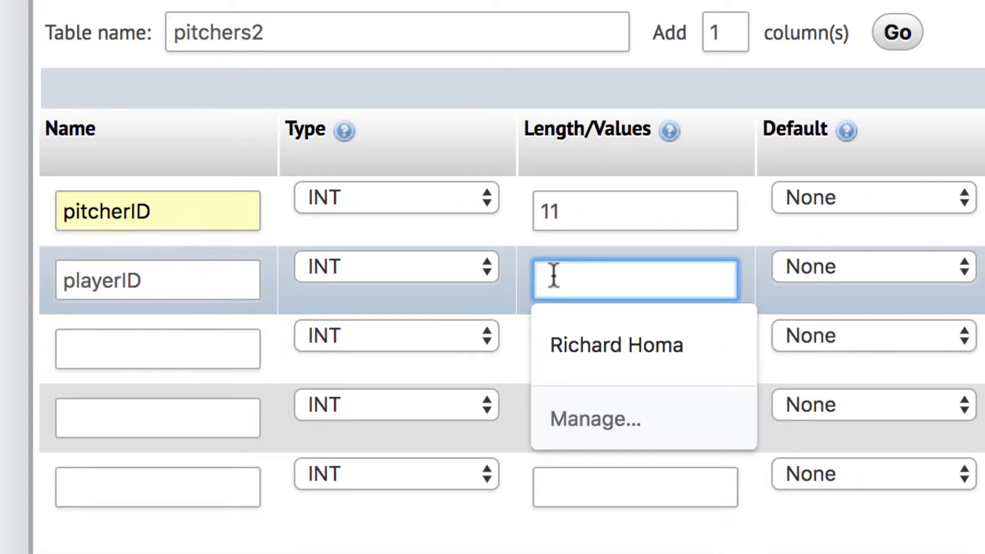
type("11")
scroll(704, 269, "right", 5)
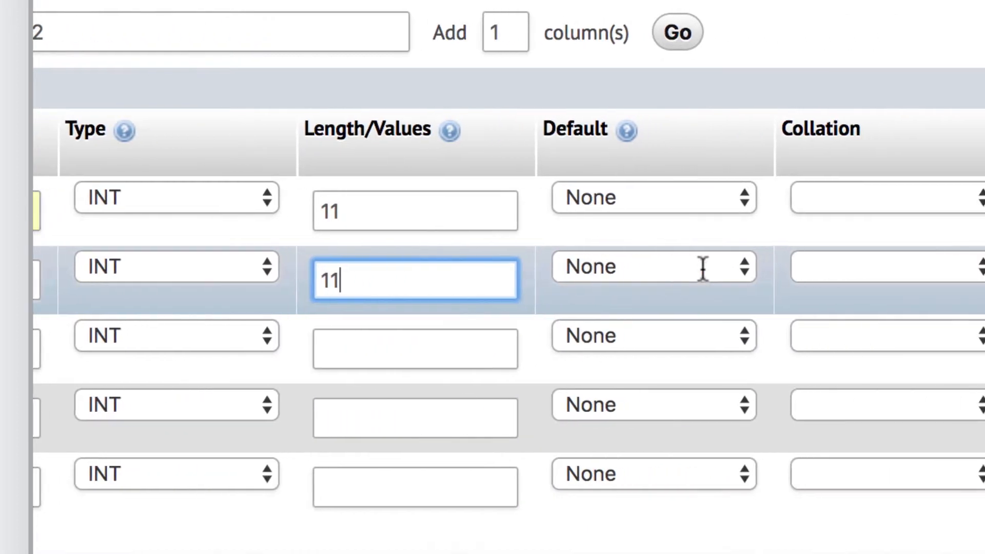
scroll(705, 269, "right", 10)
left_click(729, 263)
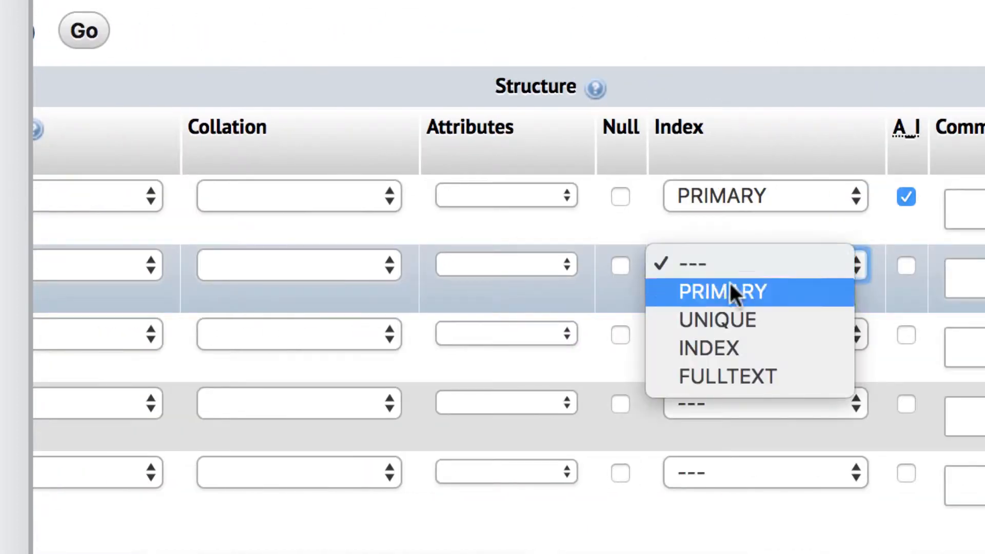
left_click(743, 353)
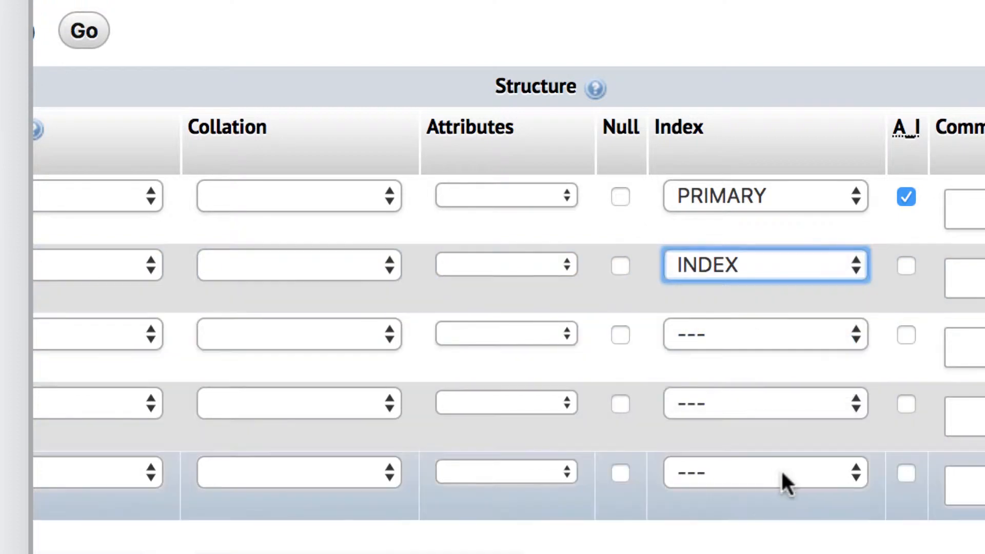
scroll(257, 278, "left", 10)
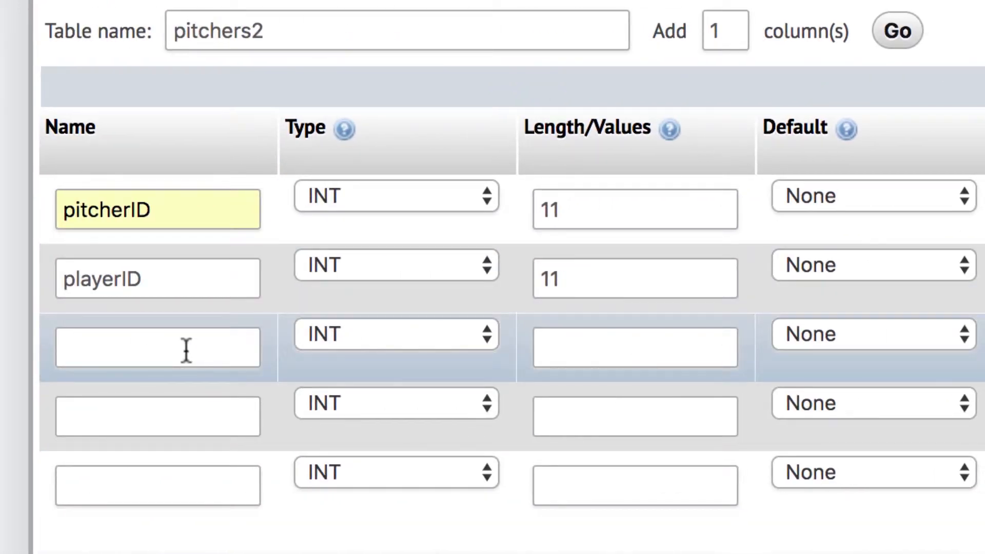
Step: Name the third, fourth and fifth columns of the new table IP, W and L
left_click(186, 351)
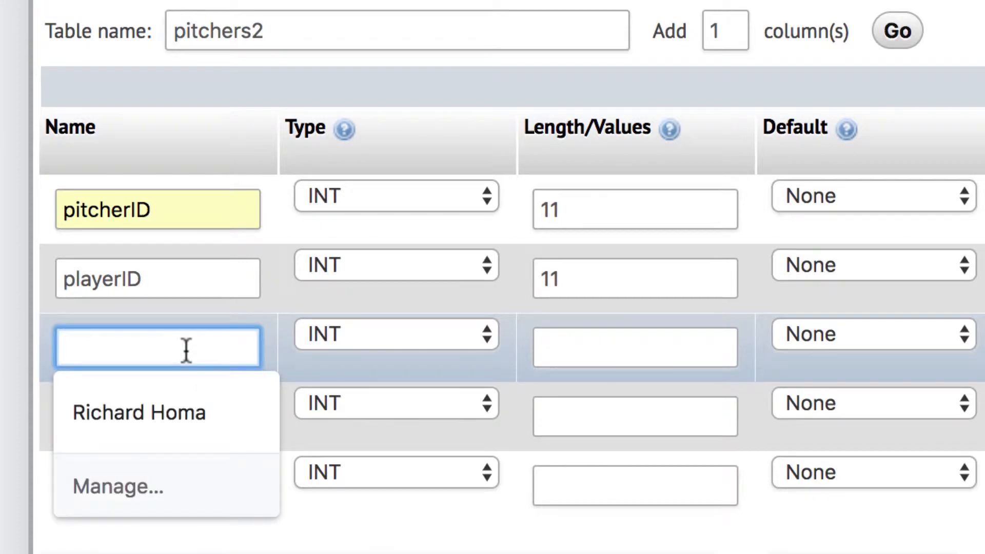
type("IP")
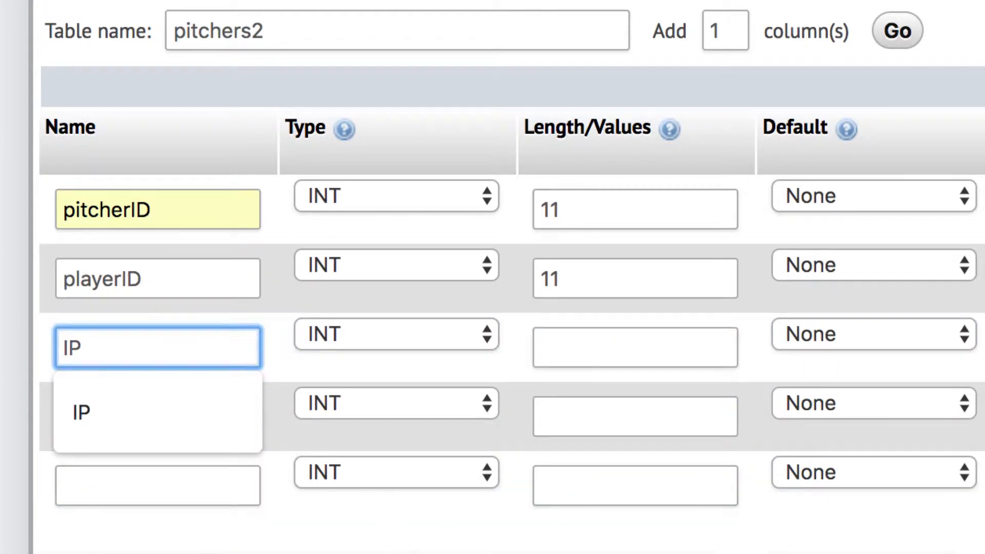
left_click(158, 408)
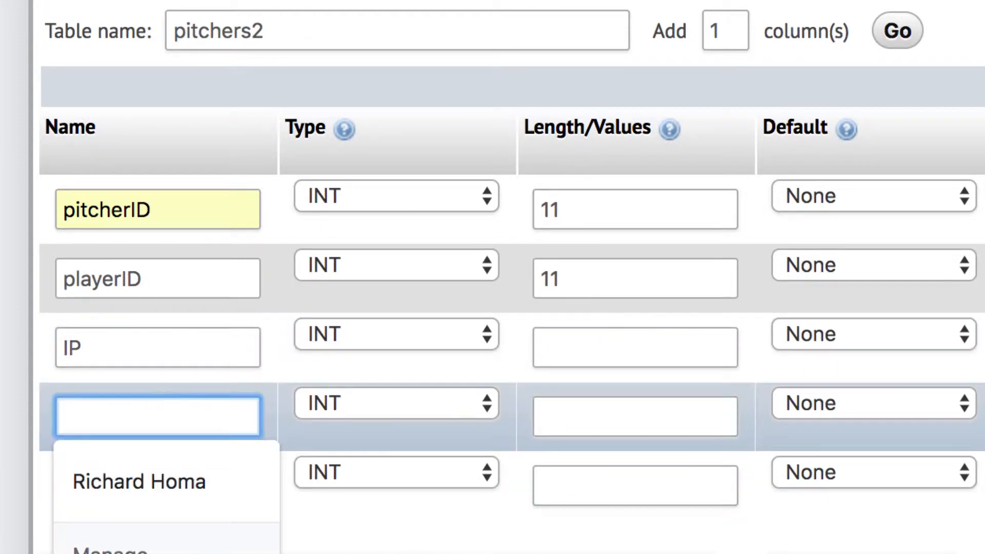
type("W")
left_click(362, 528)
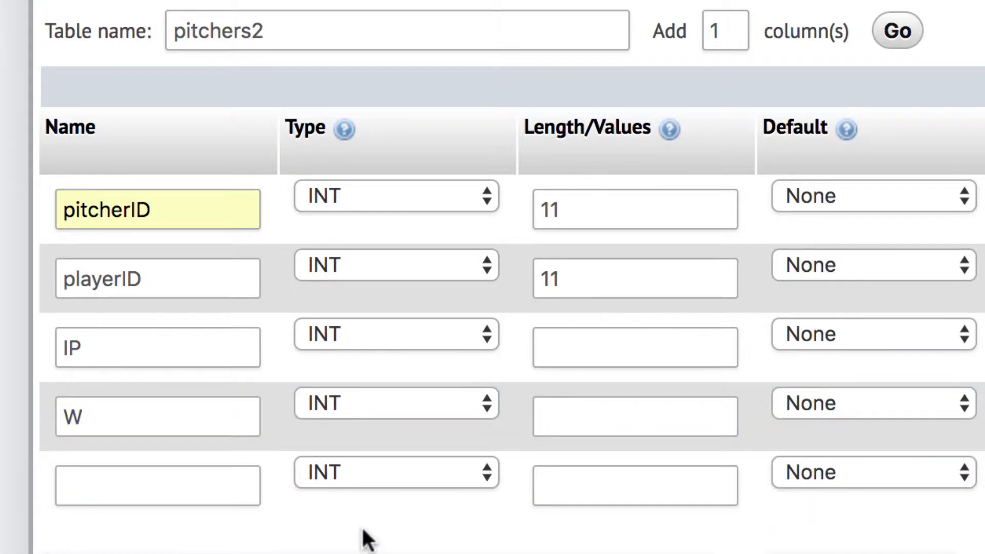
left_click(145, 477)
type("L")
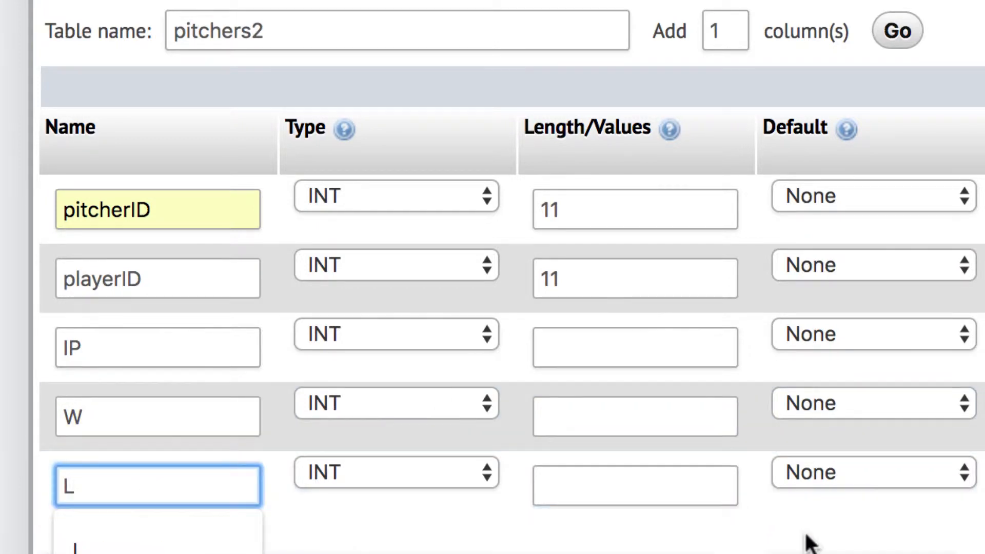
left_click(808, 550)
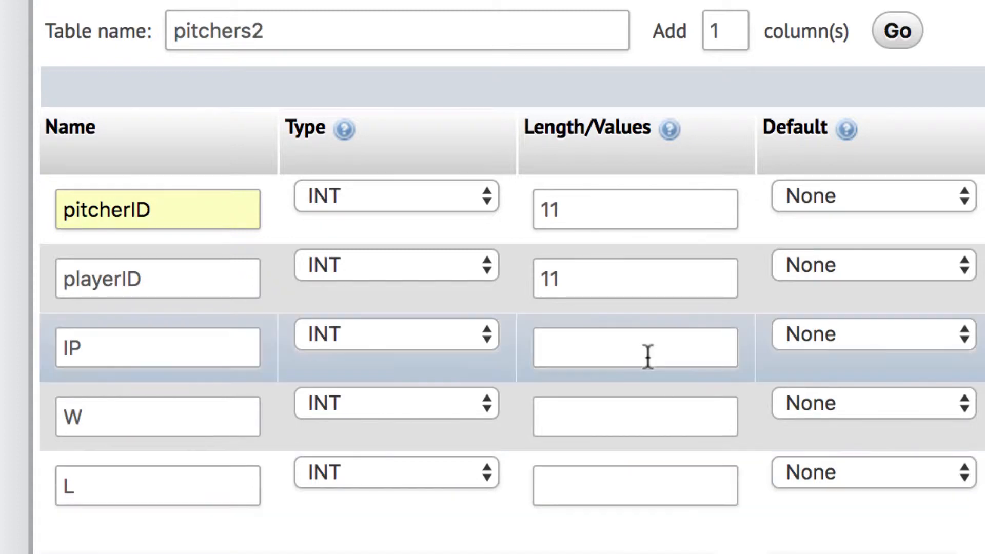
Step: Set the length of the IP, W and L columns to 3 and save the pitchers2 table
left_click(622, 355)
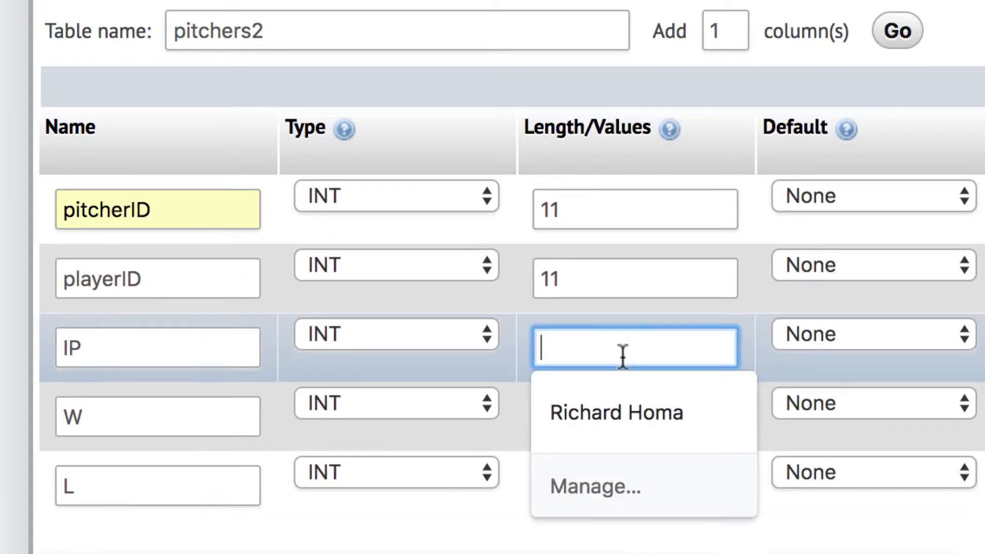
type("3")
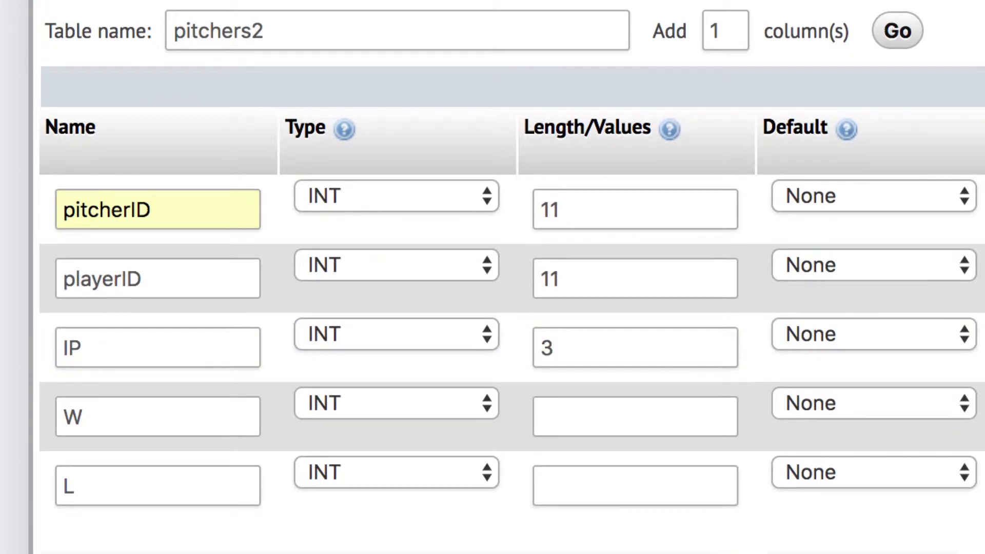
left_click(618, 429)
type("3")
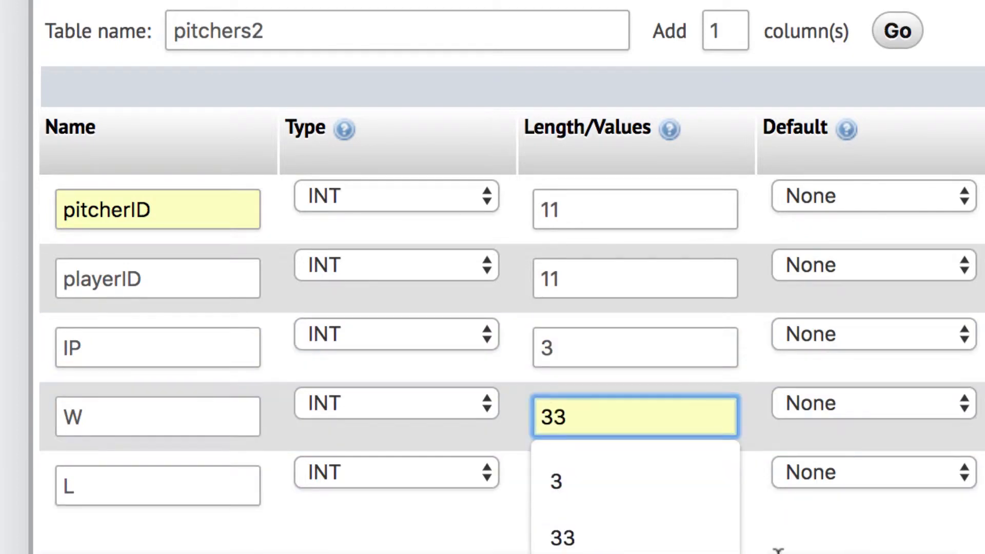
left_click(779, 552)
left_click(582, 496)
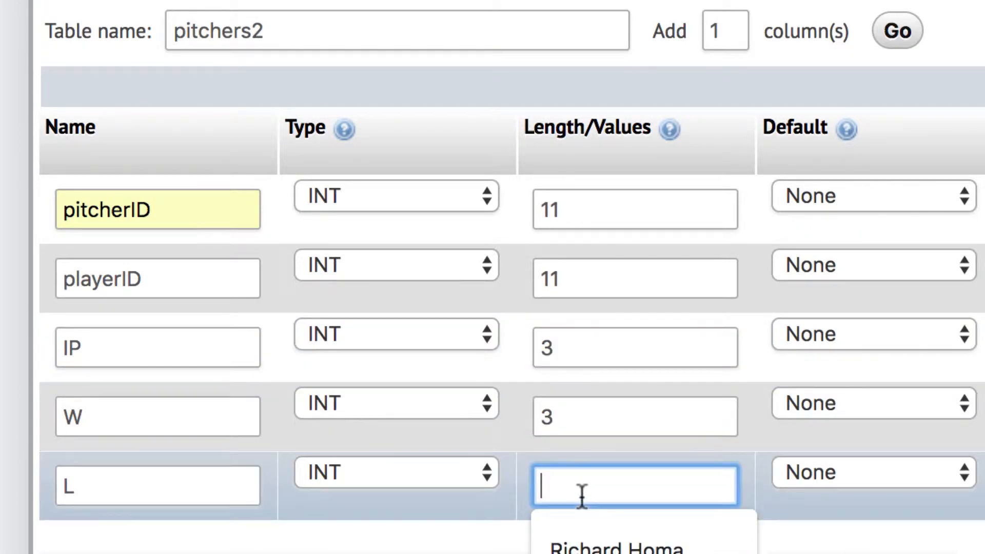
type("3")
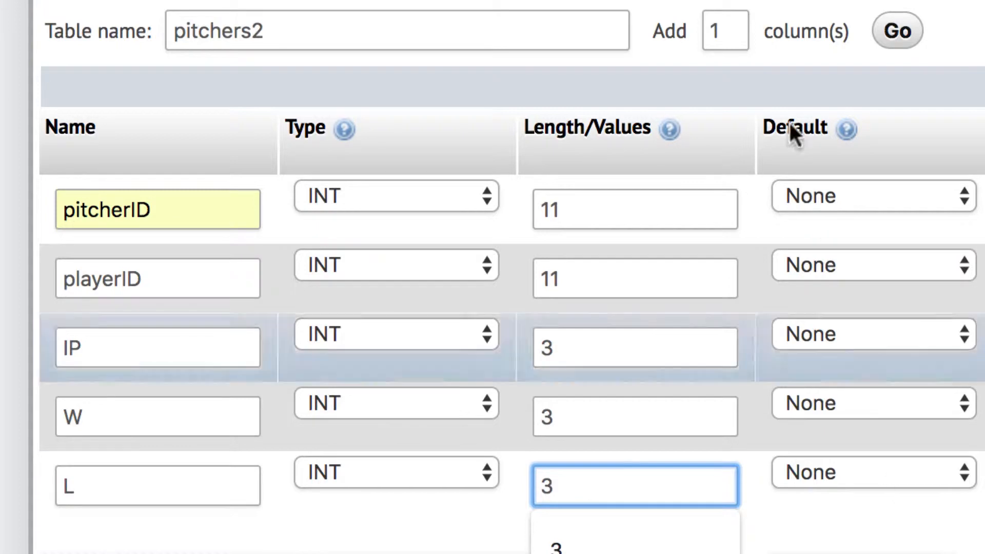
scroll(973, 498, "down", 3)
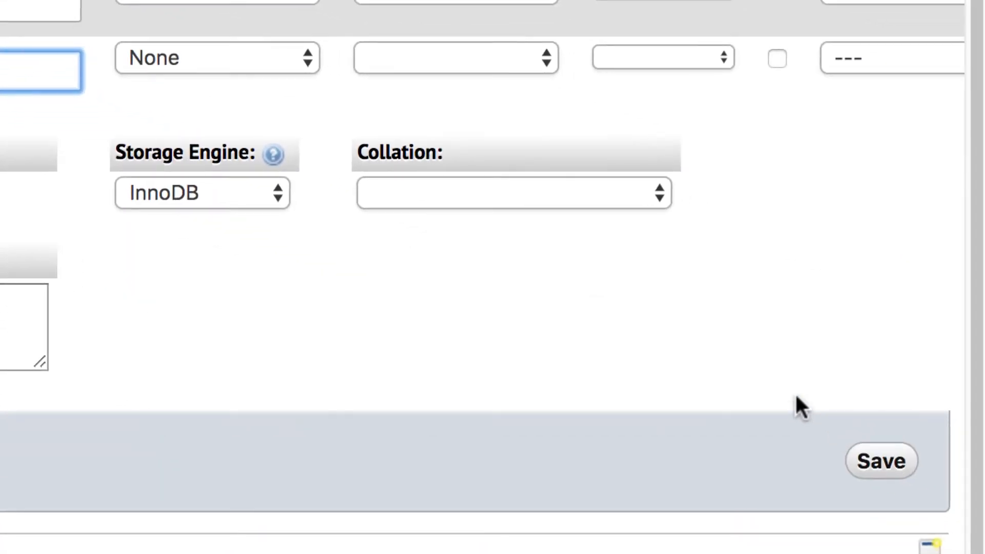
scroll(797, 396, "up", 3)
scroll(796, 397, "down", 3)
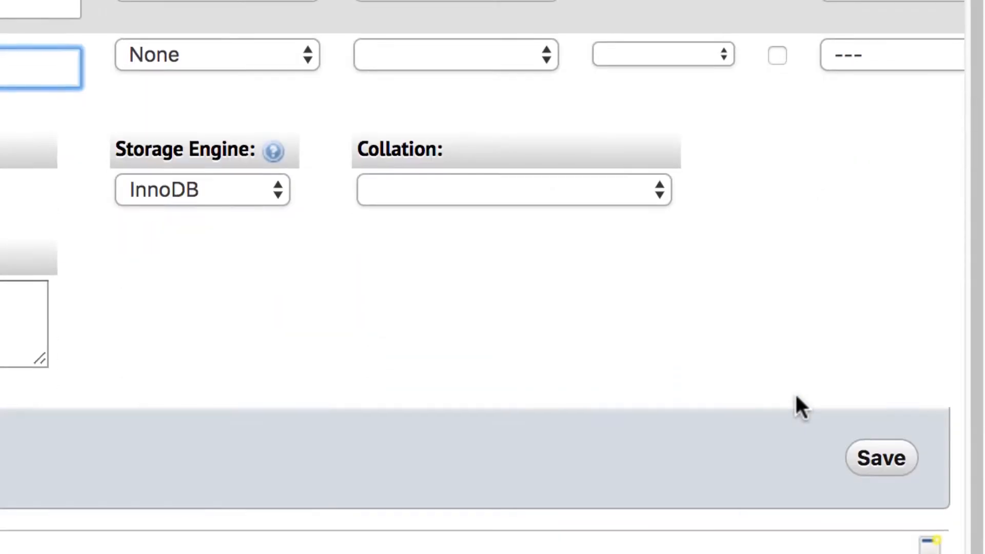
left_click(884, 465)
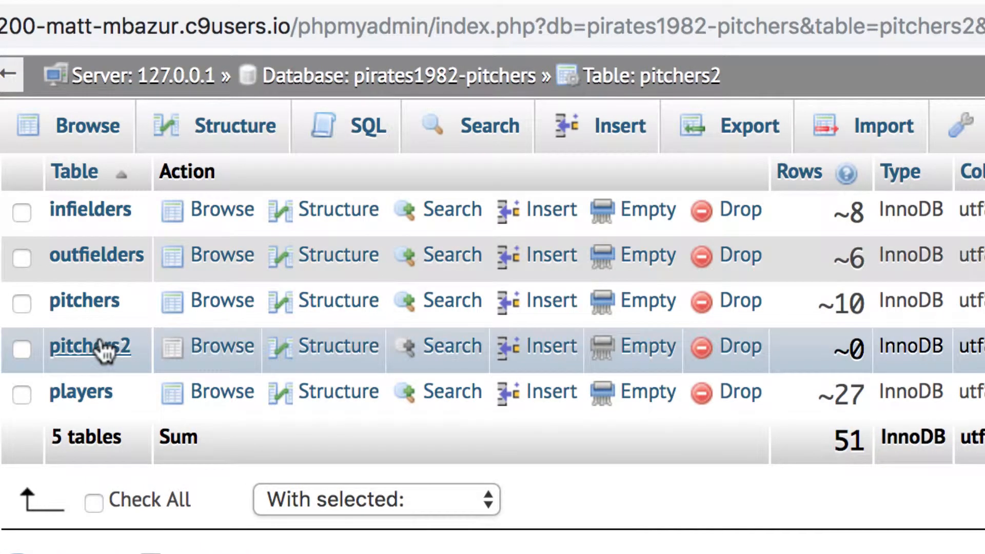
Step: Add a foreign key constraint in pitchers2 linking playerID to players.id in pirates1982-pitchers, and save the relation
left_click(96, 352)
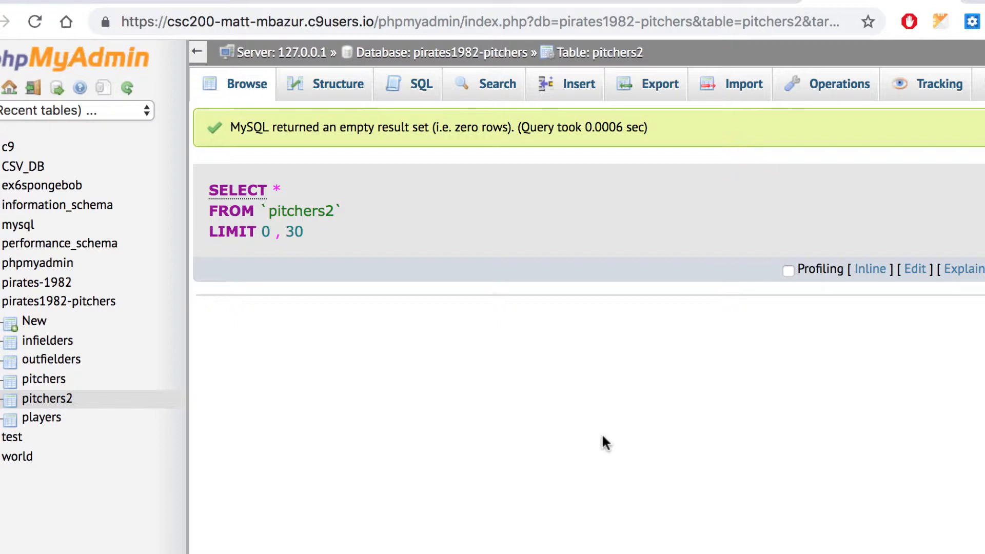
left_click(347, 93)
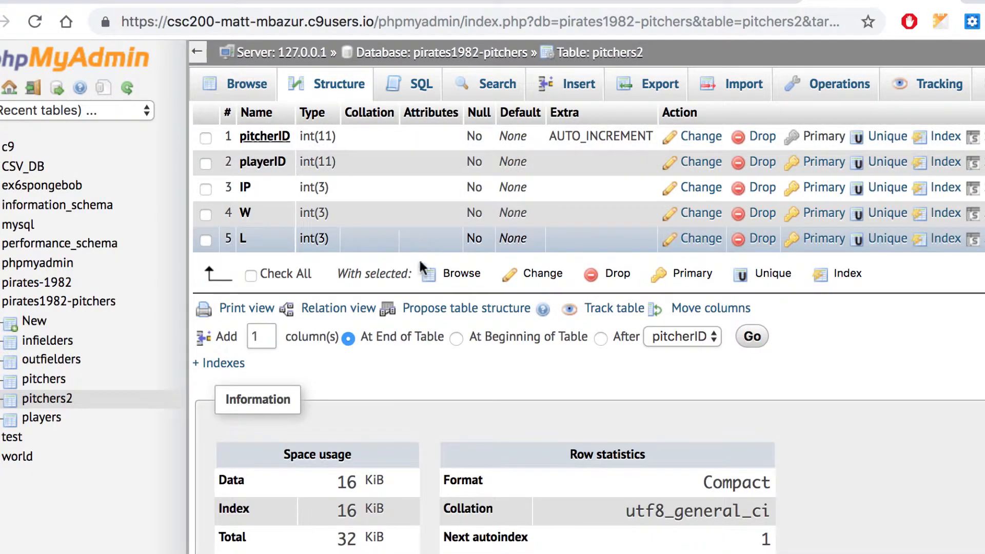
left_click(347, 314)
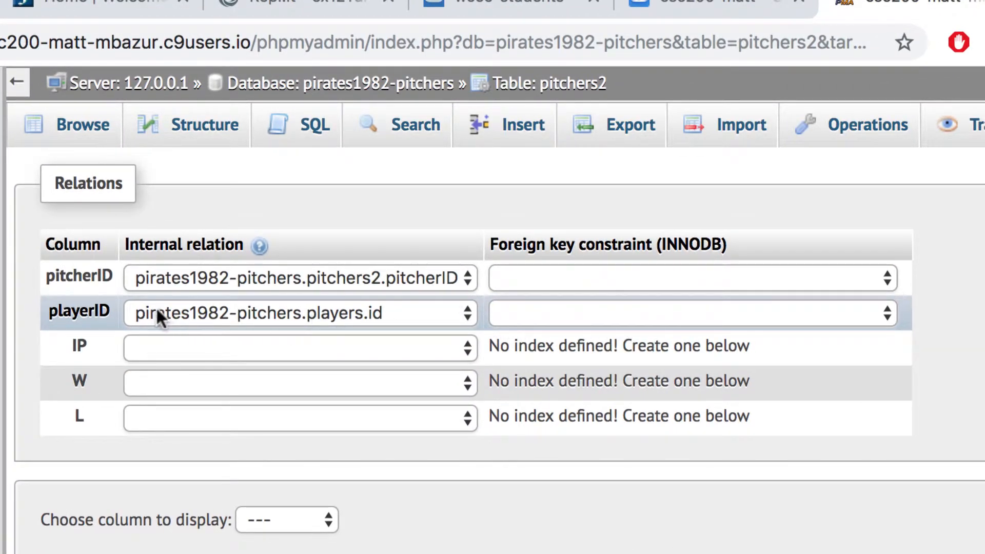
left_click(676, 312)
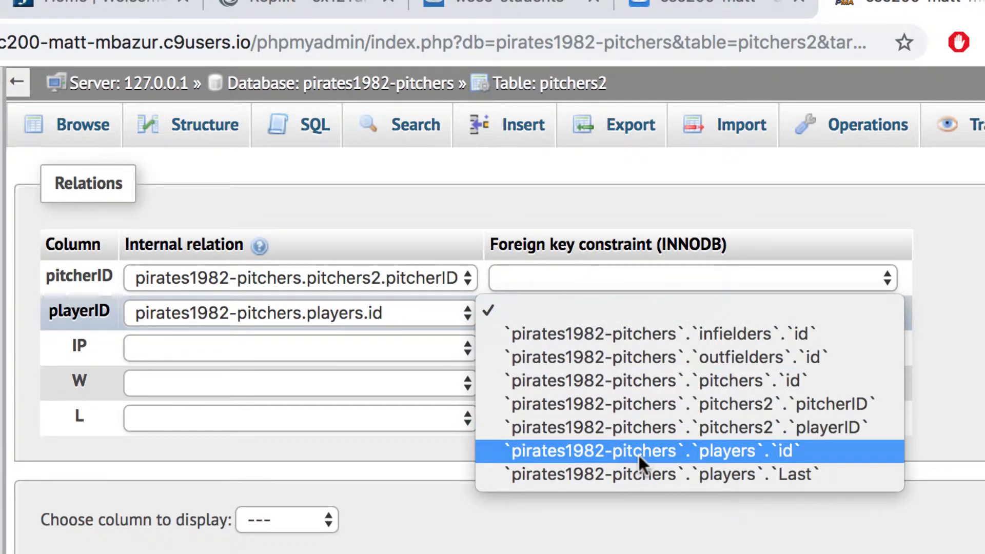
left_click(679, 451)
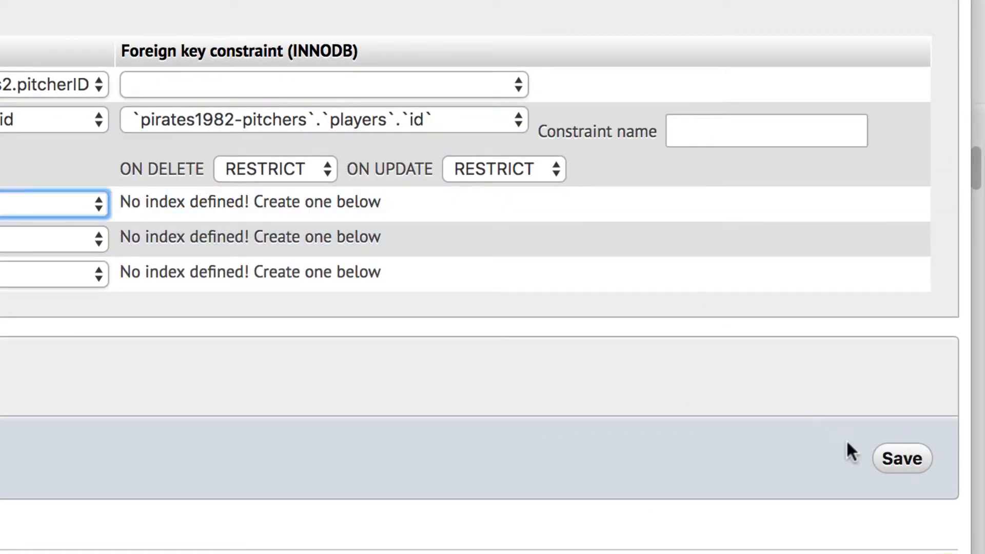
left_click(900, 462)
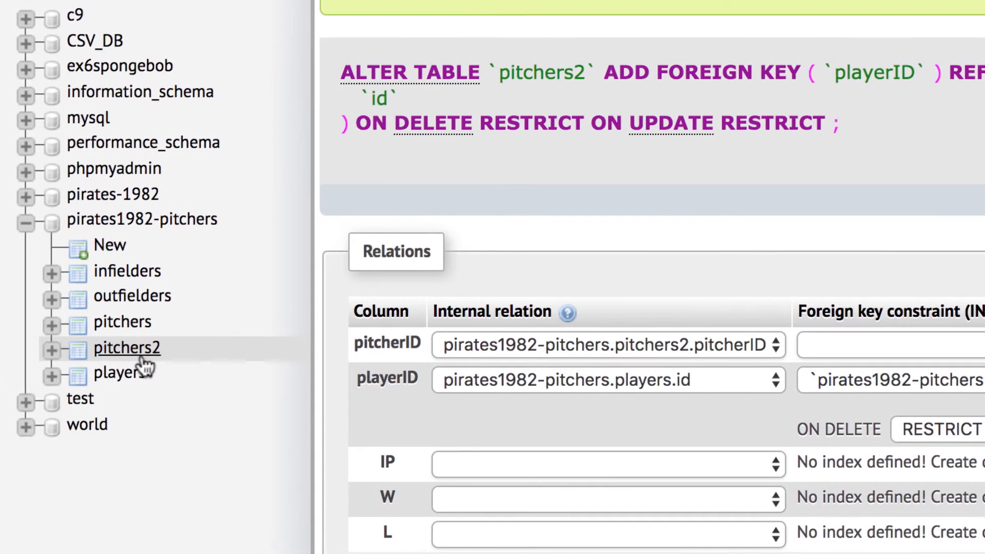
Step: Choose Last as the column to display in the relation settings of the players table
left_click(143, 358)
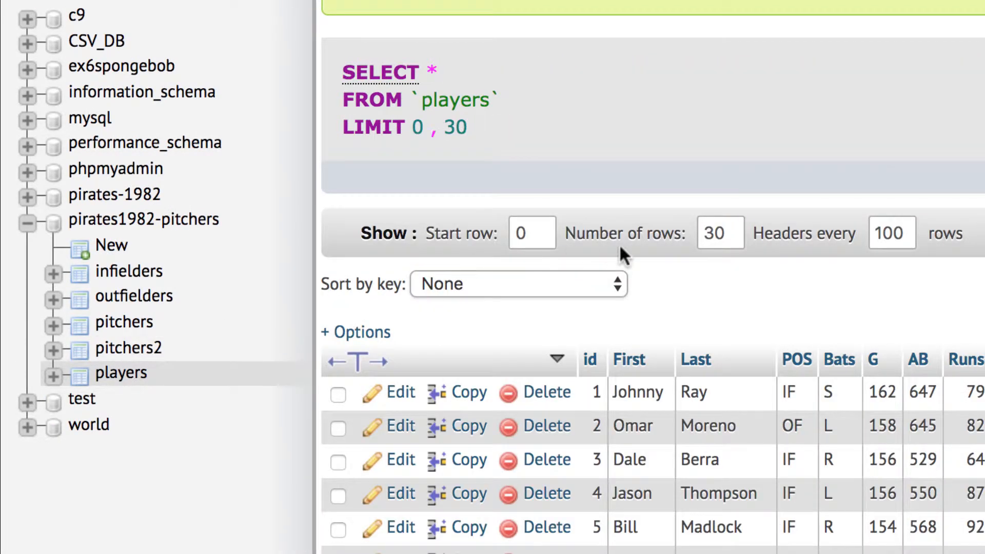
scroll(620, 244, "down", 1)
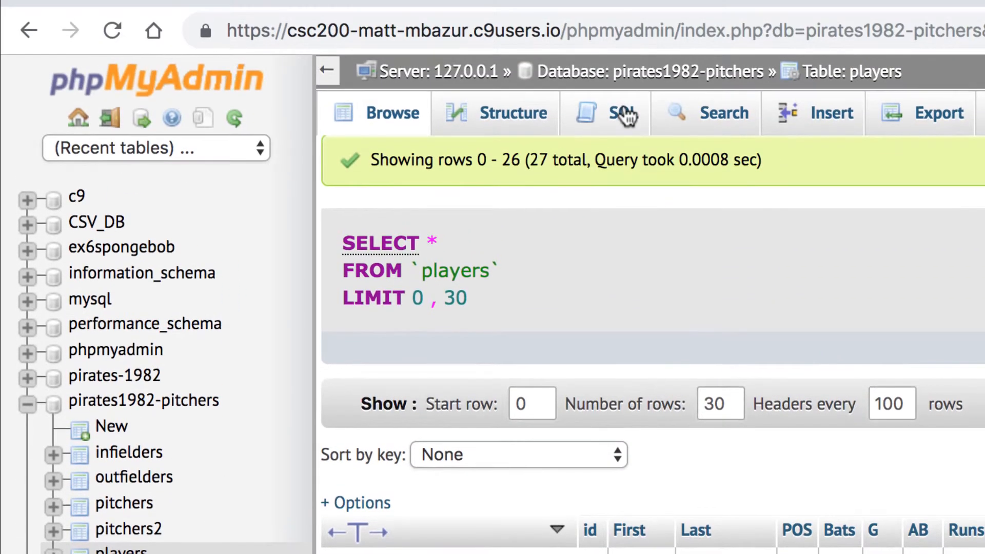
left_click(526, 122)
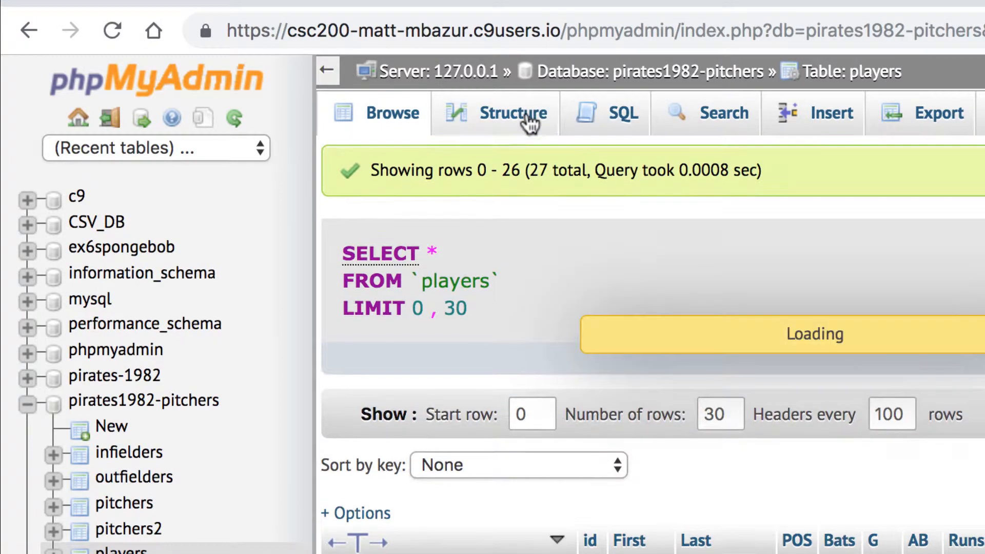
scroll(662, 339, "down", 20)
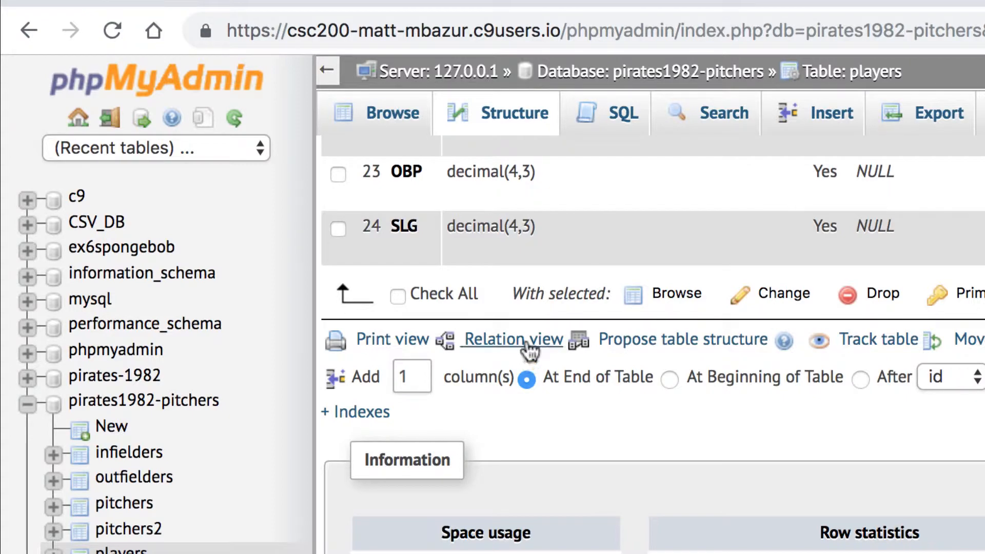
left_click(527, 334)
scroll(639, 450, "down", 10)
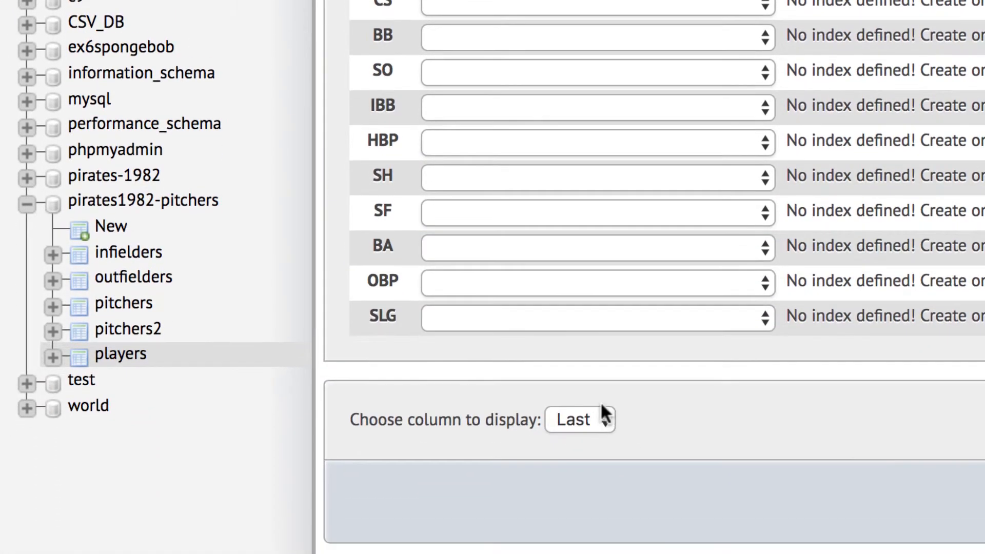
left_click(600, 415)
left_click(575, 347)
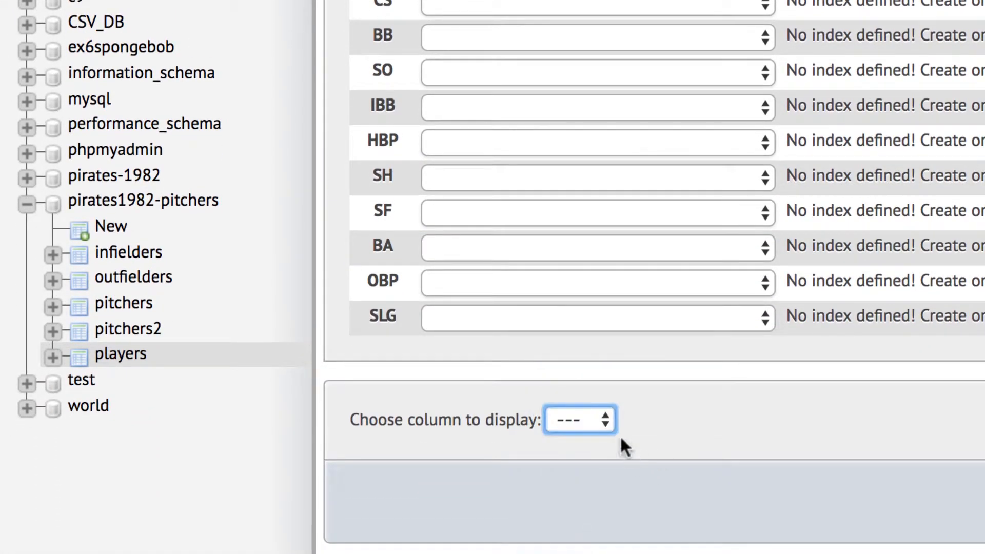
left_click(605, 420)
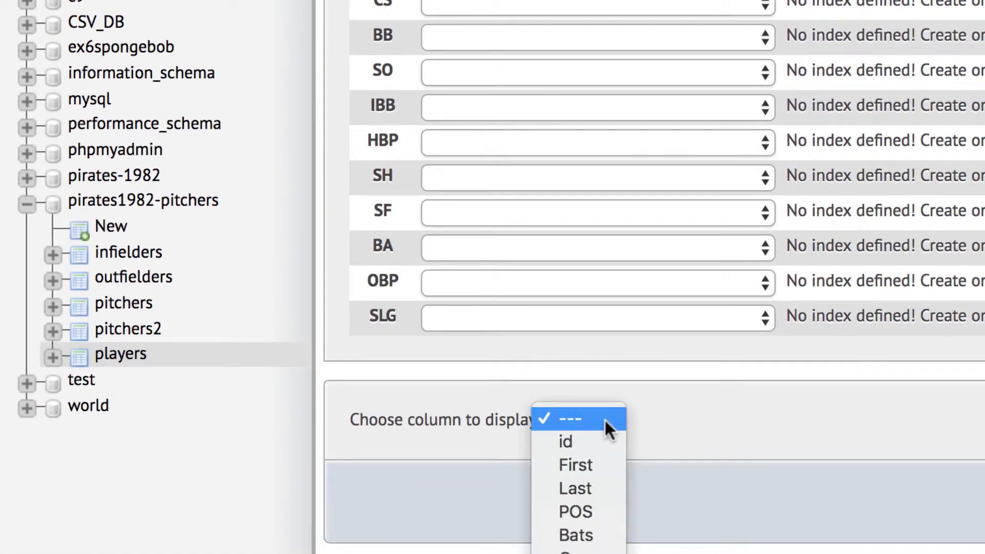
left_click(594, 486)
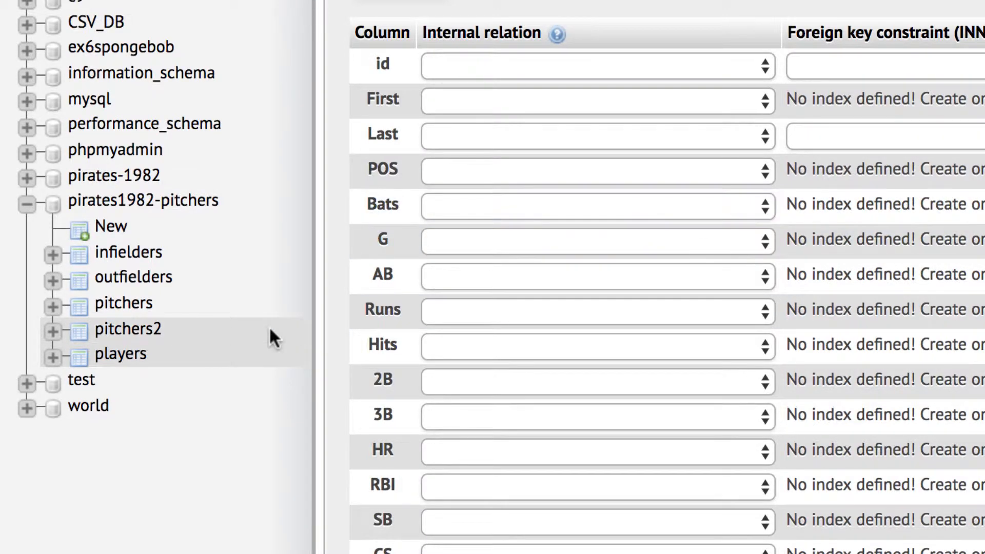
Step: Copy the W3Schools INSERT INTO SELECT example filtered on Country='Germany' into a SQL query for the pitchers2 table
left_click(158, 337)
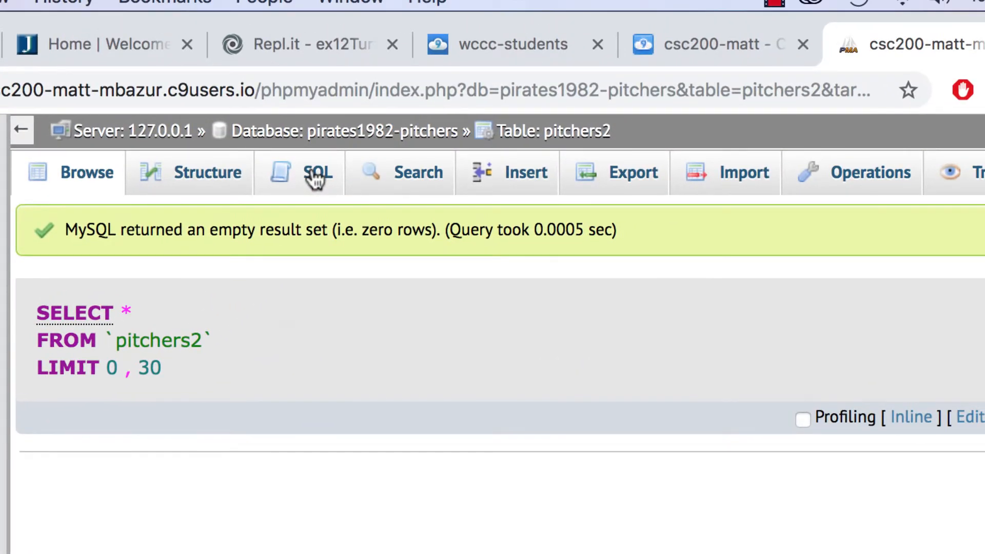
left_click(338, 157)
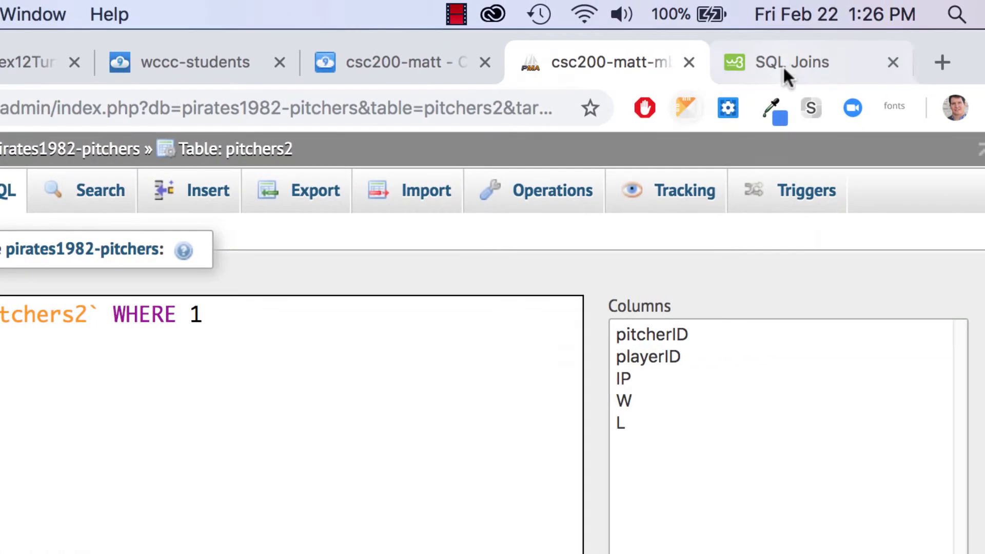
left_click(790, 64)
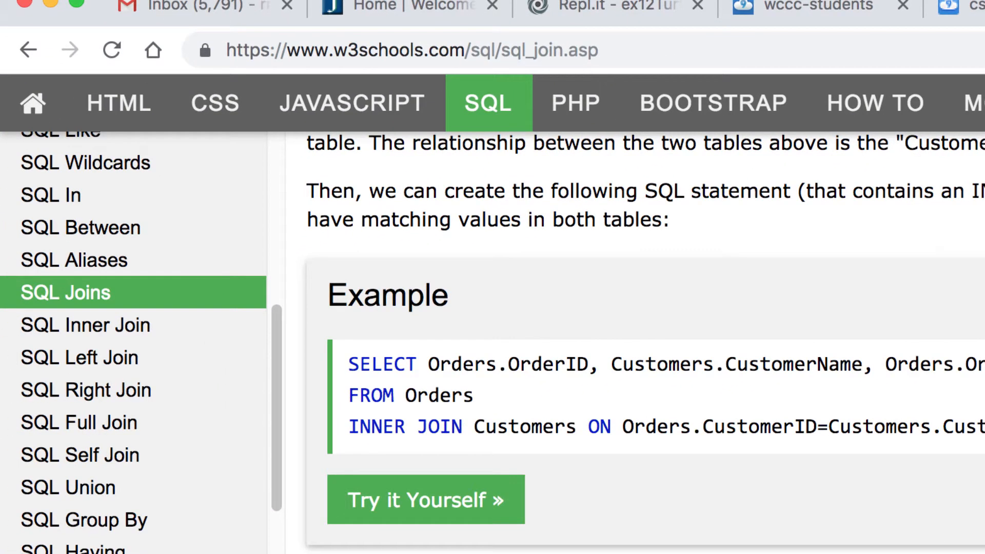
left_click(116, 418)
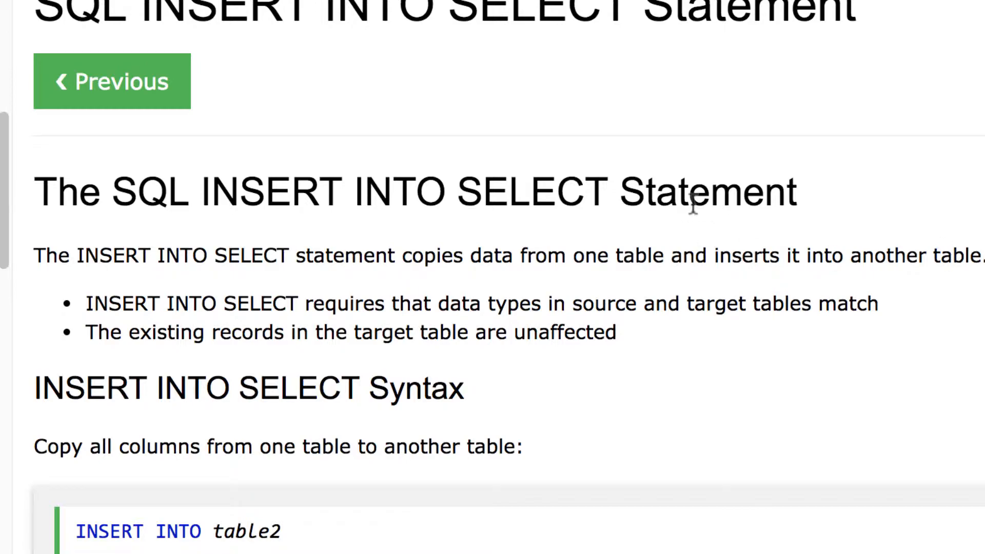
scroll(692, 204, "down", 15)
scroll(692, 204, "down", 10)
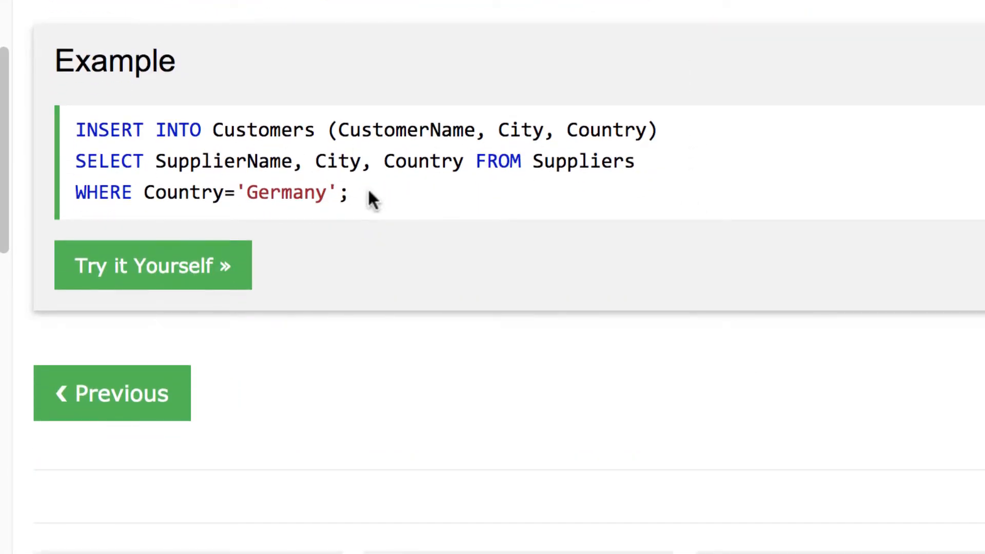
left_click_drag(369, 191, 49, 123)
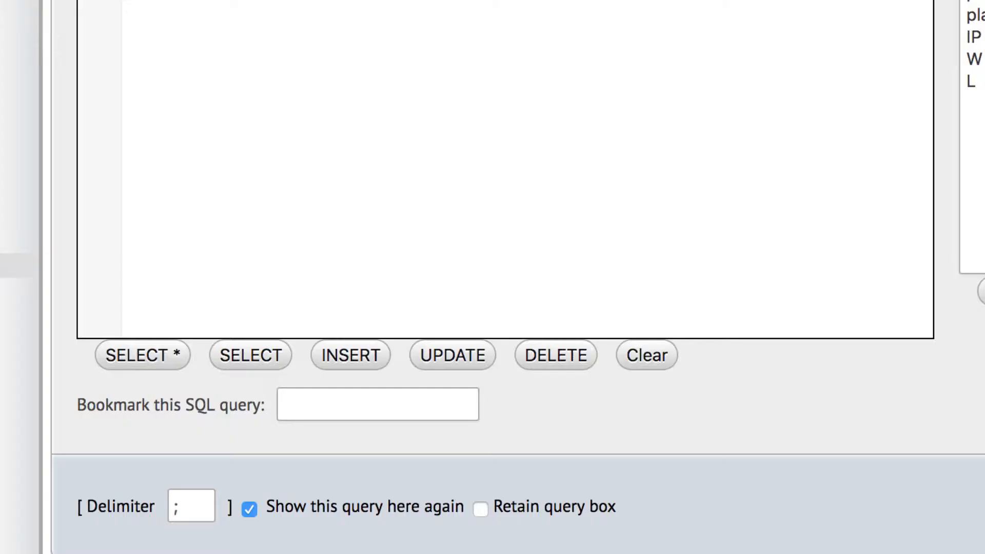
type("INSERT INTO Customers (CustomerName, City, Country) SELECT SupplierName, City, Country FROM Suppliers WHERE Country='Germany';")
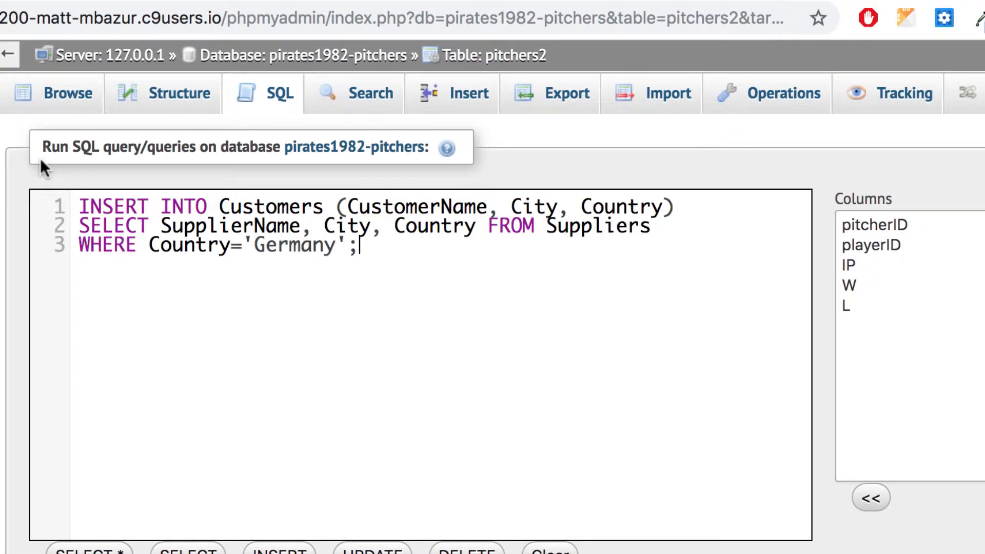
Step: Change the INSERT INTO target in the query to pitchers2, with `playerID` as the only column
double_click(267, 207)
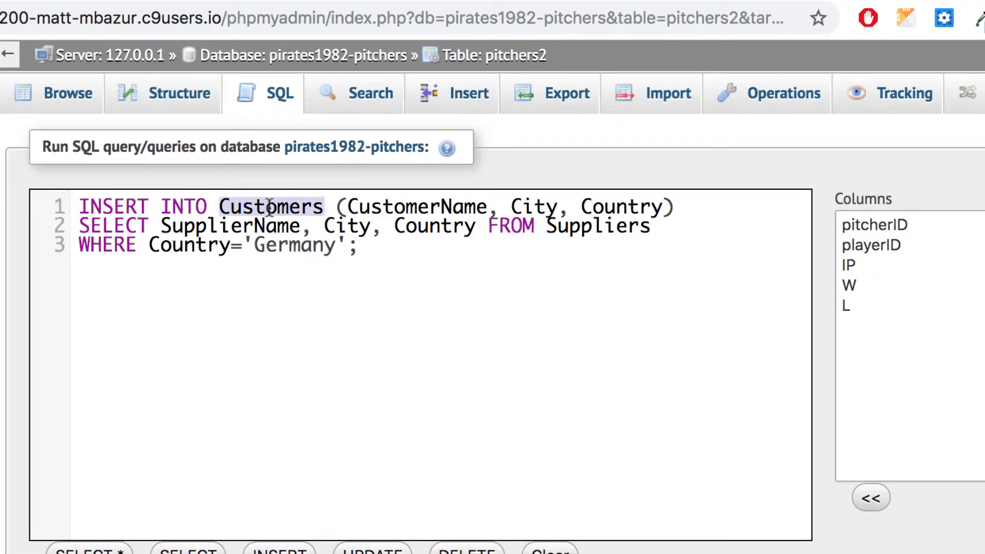
type("pit")
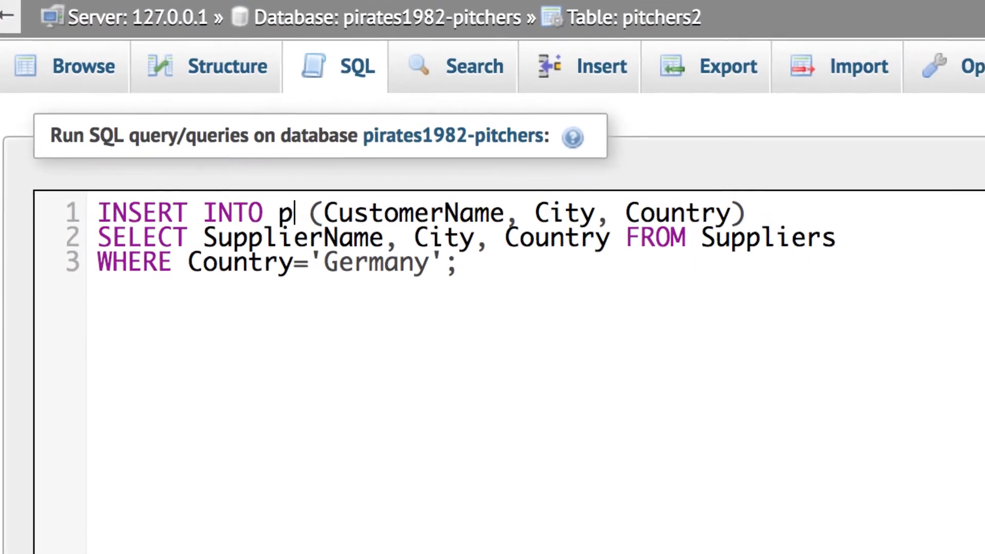
type("chers2")
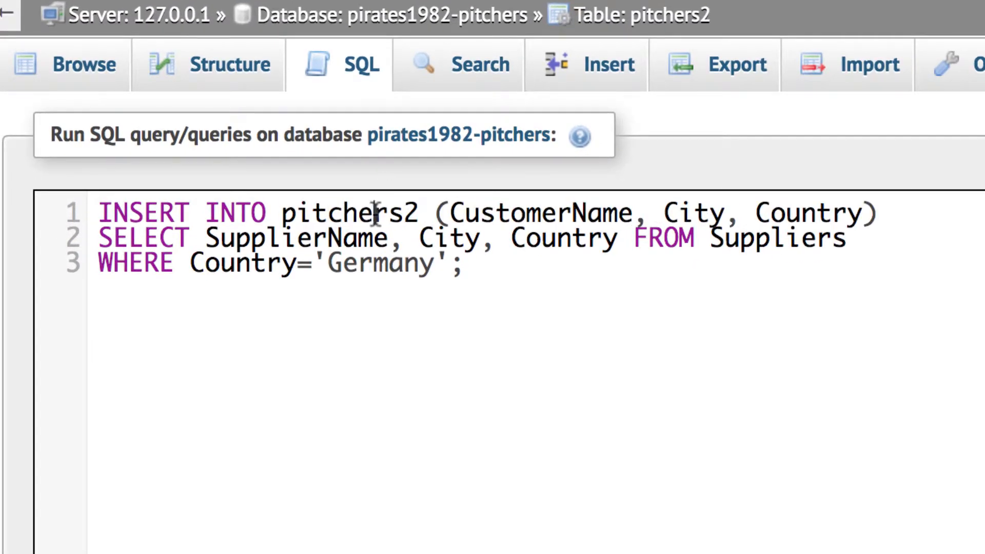
double_click(376, 213)
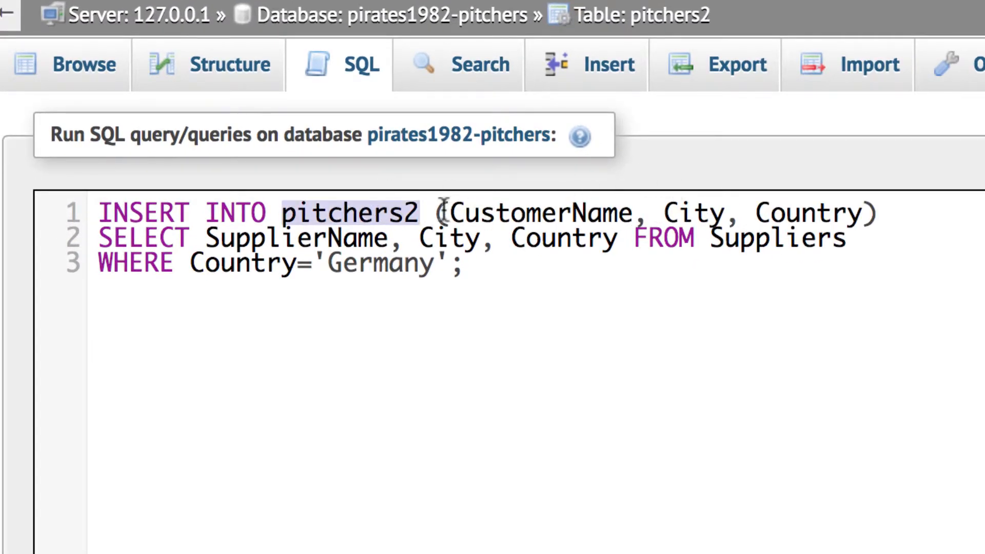
left_click_drag(449, 213, 867, 212)
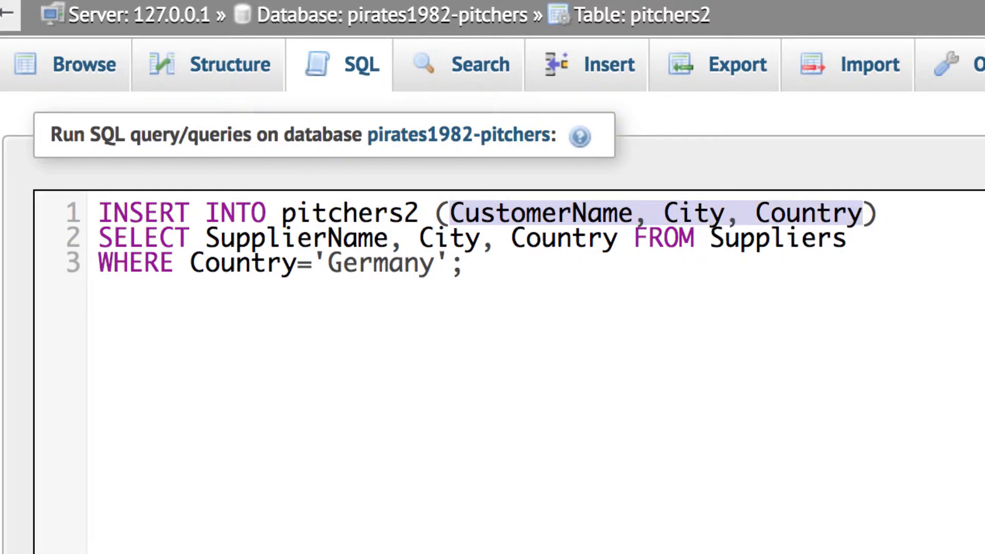
type("`playerID`")
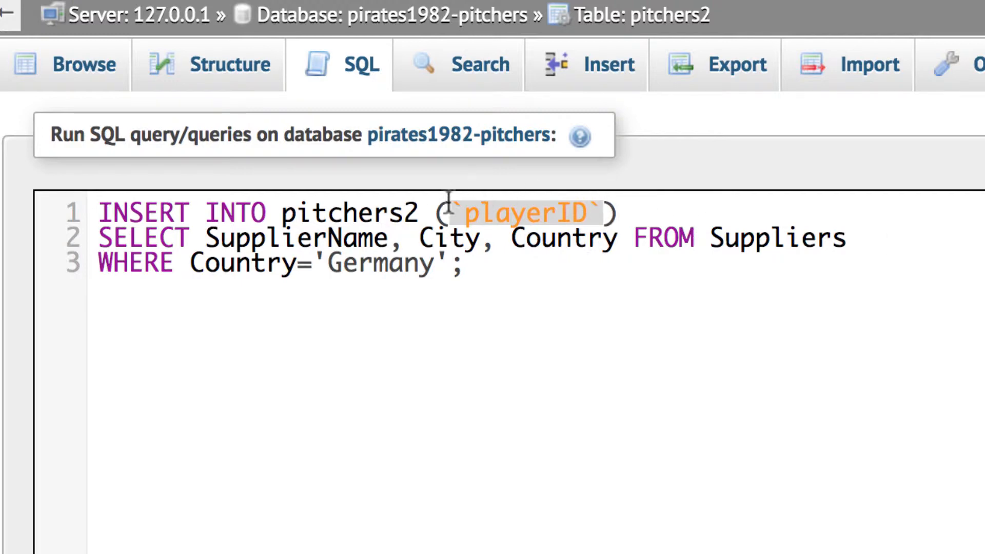
left_click(605, 212)
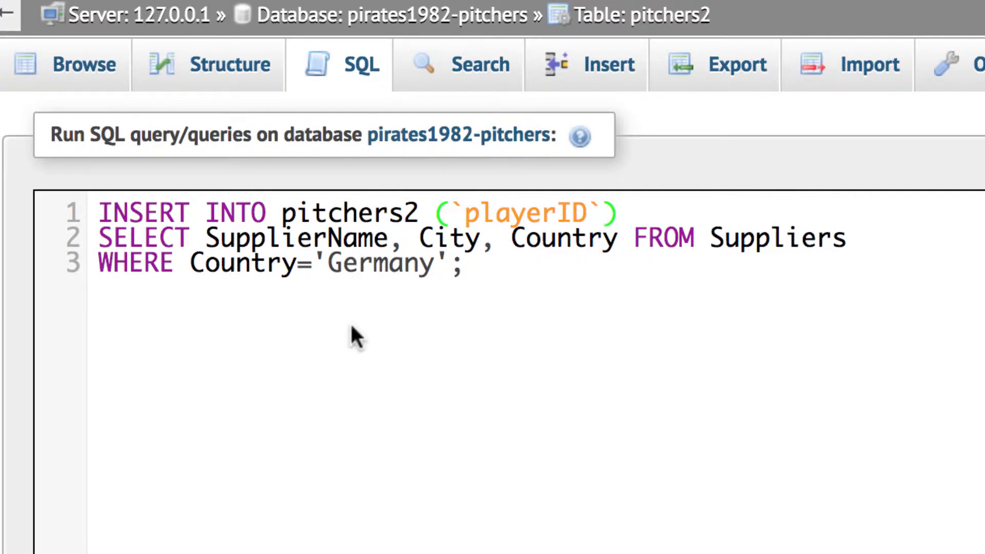
Step: Change the SELECT clause of the query to take id from the players table
left_click_drag(205, 237, 480, 247)
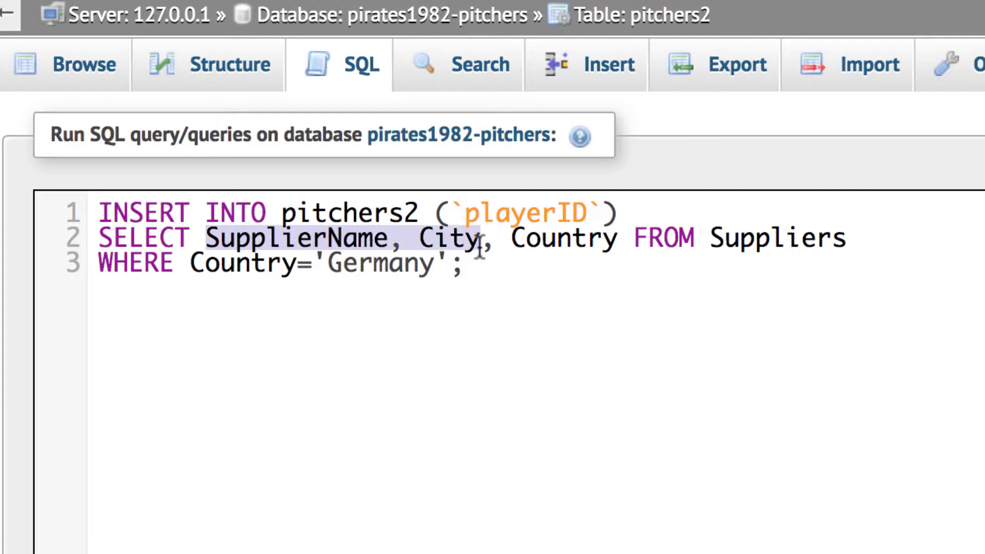
double_click(820, 241)
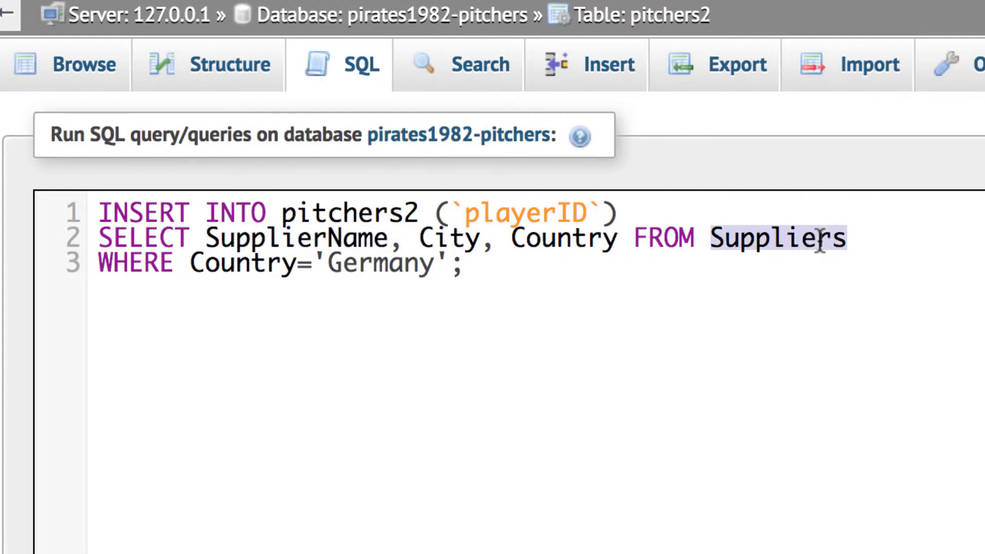
type("player")
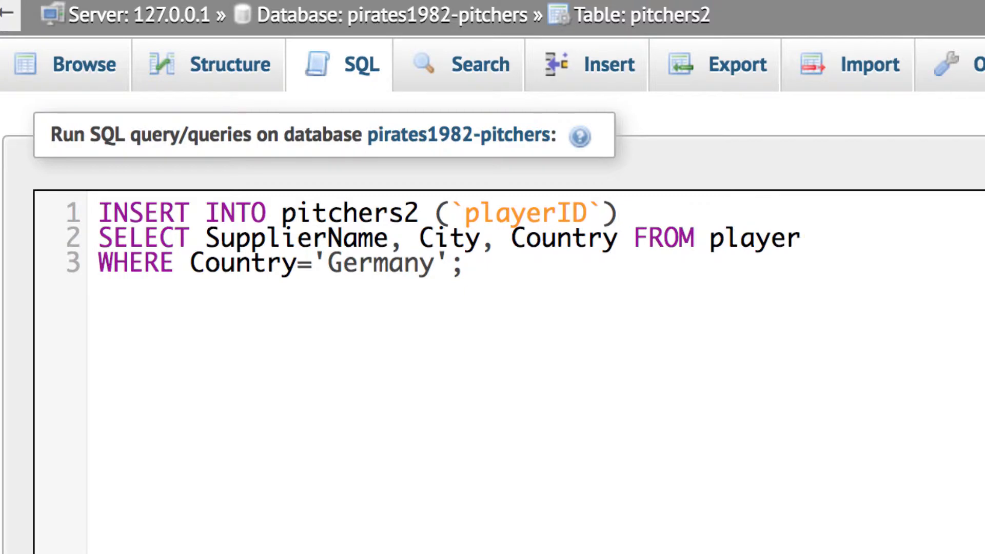
type("s")
left_click_drag(205, 239, 617, 244)
type("id")
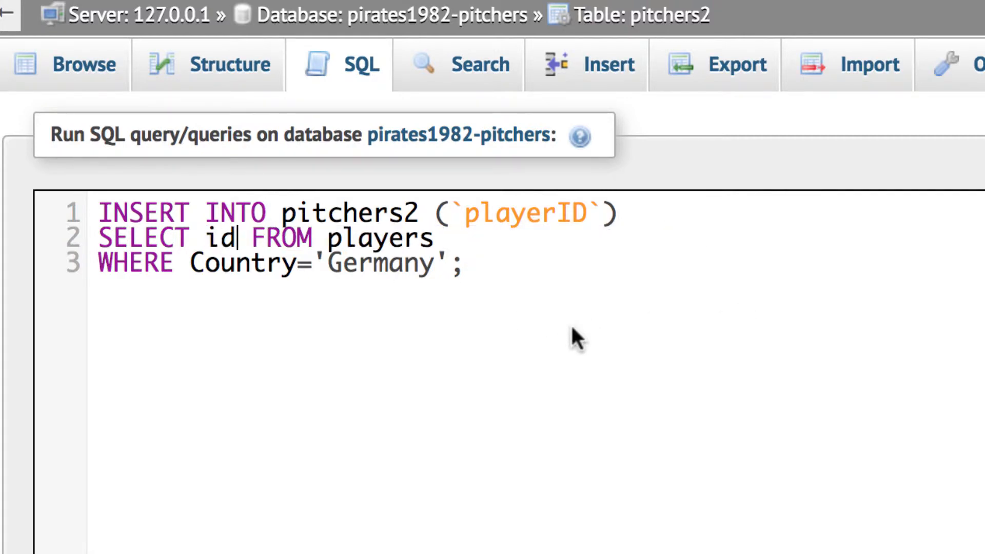
Step: Replace the WHERE condition with POS = 'P' and run the insert query
double_click(434, 262)
left_click_drag(275, 264, 192, 272)
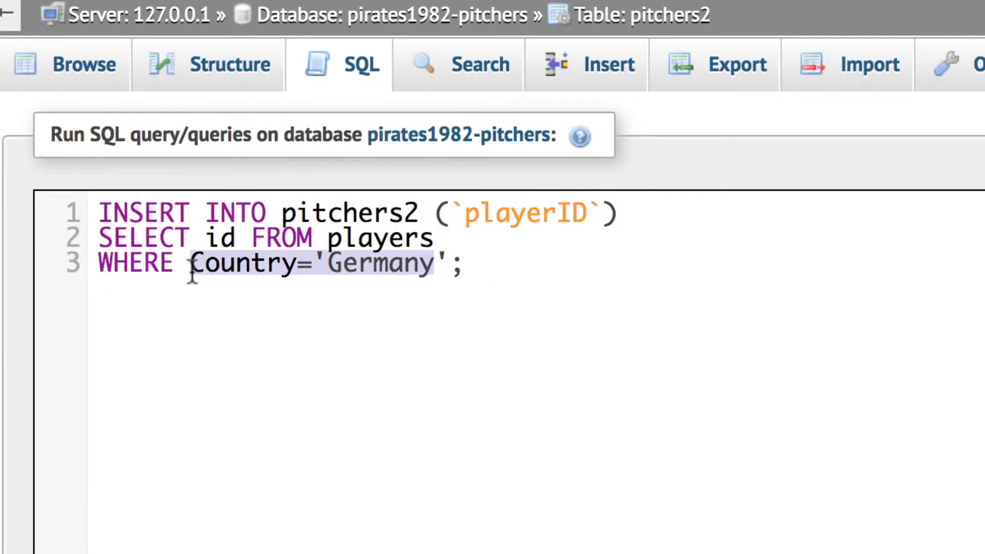
type("POS =")
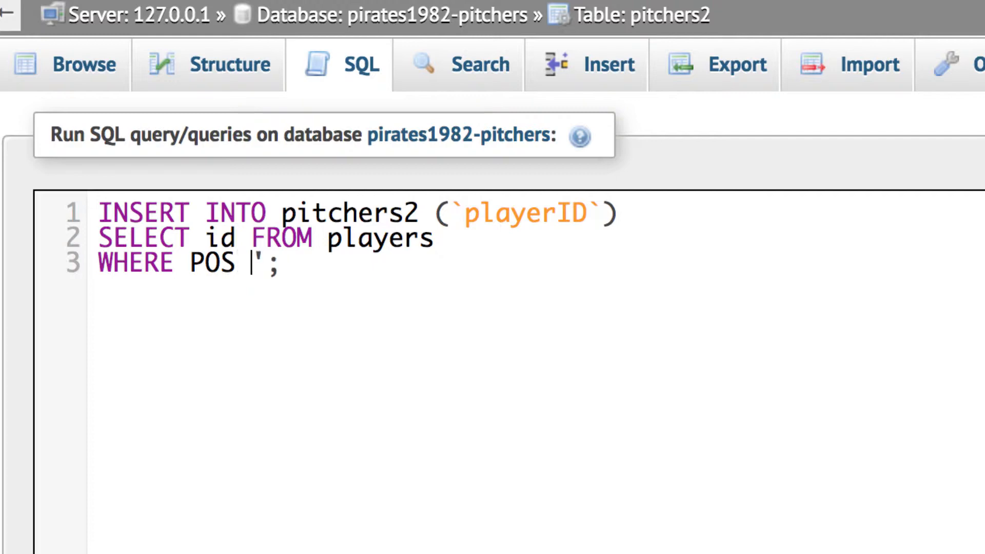
type(" 'P")
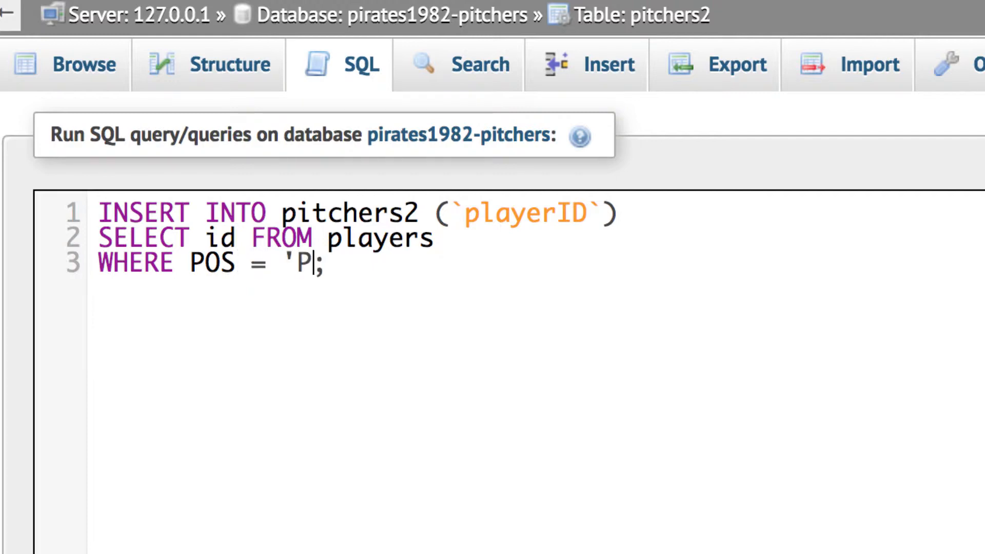
type("'")
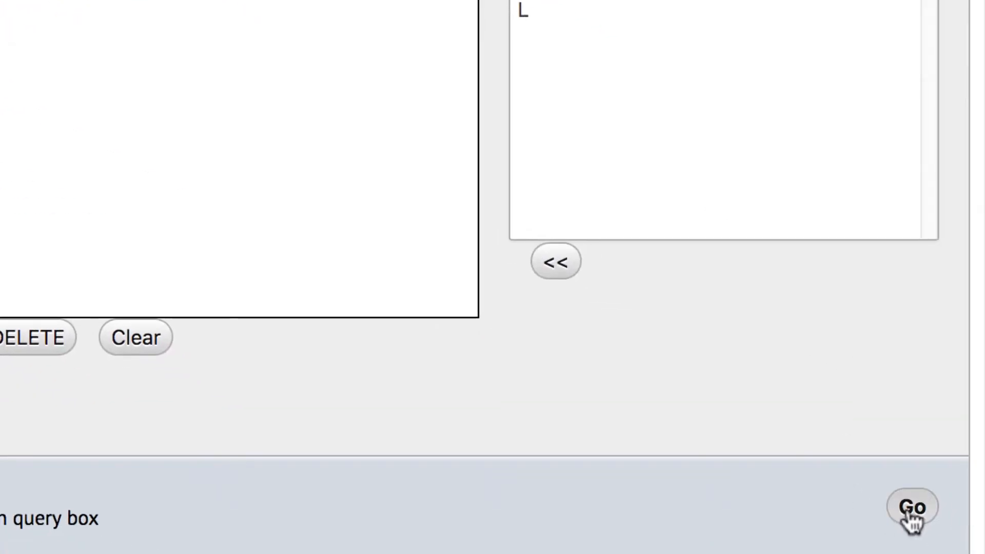
left_click(908, 514)
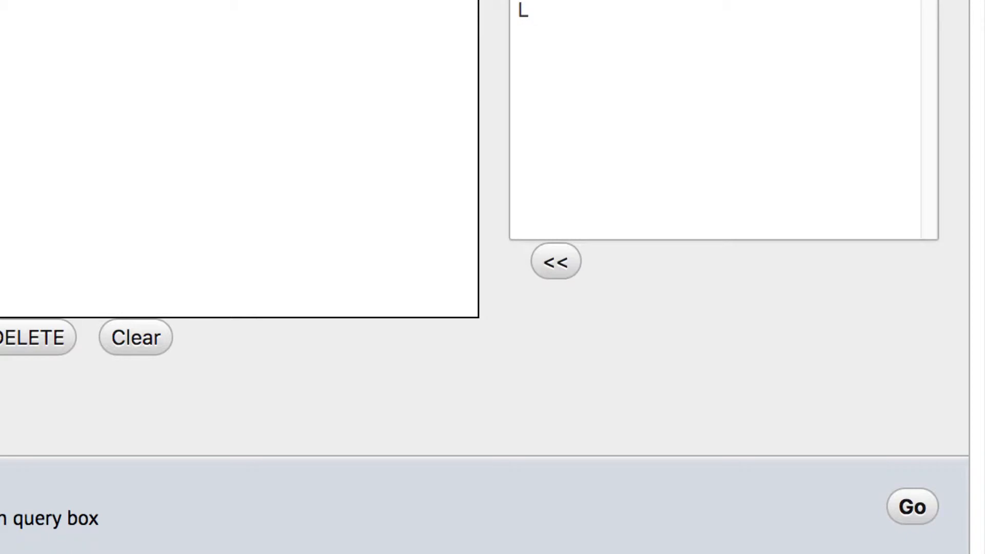
left_click(921, 507)
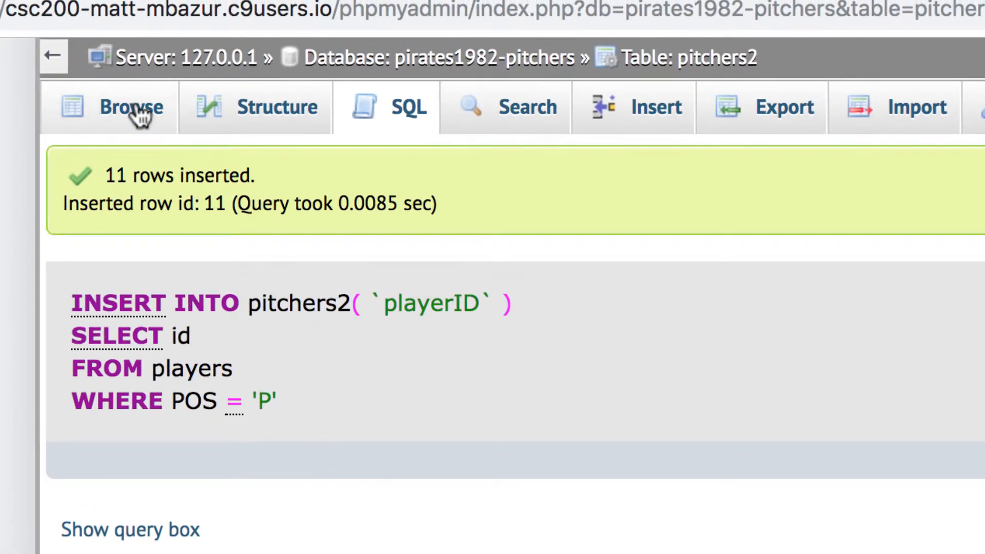
Step: Browse the rows of pitchers2 and follow playerID 26 to its linked record in the players table
left_click(115, 100)
scroll(781, 543, "down", 5)
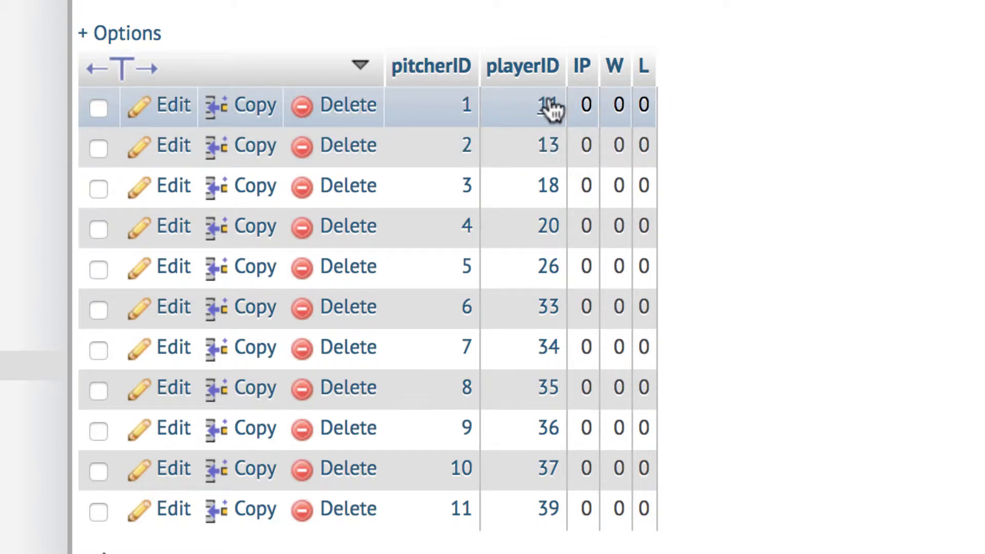
mouse_move(551, 109)
mouse_move(552, 161)
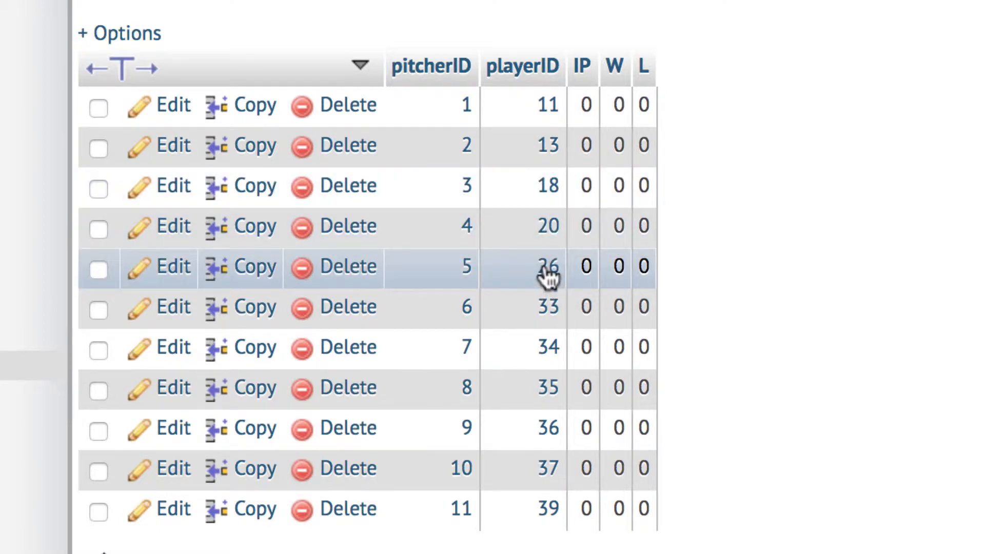
mouse_move(548, 277)
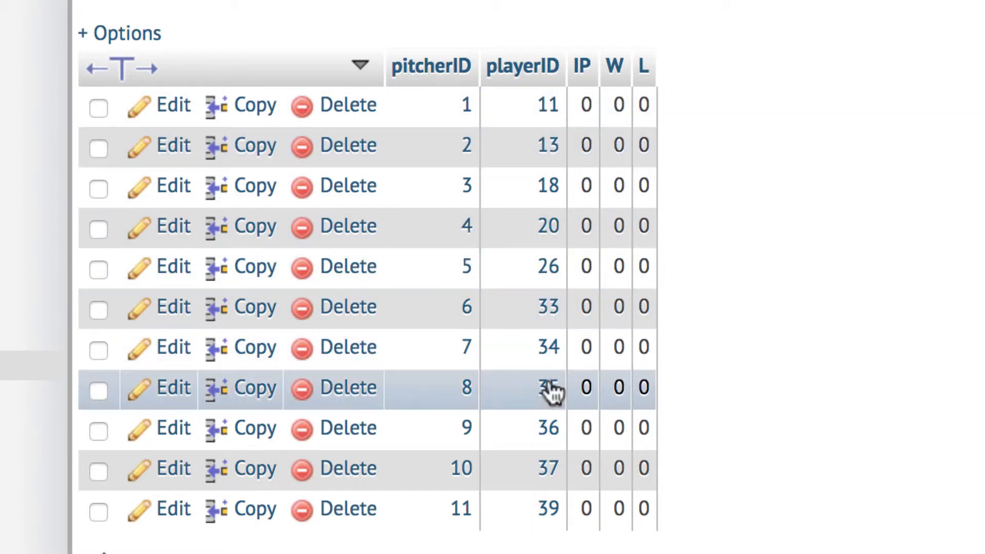
left_click(548, 266)
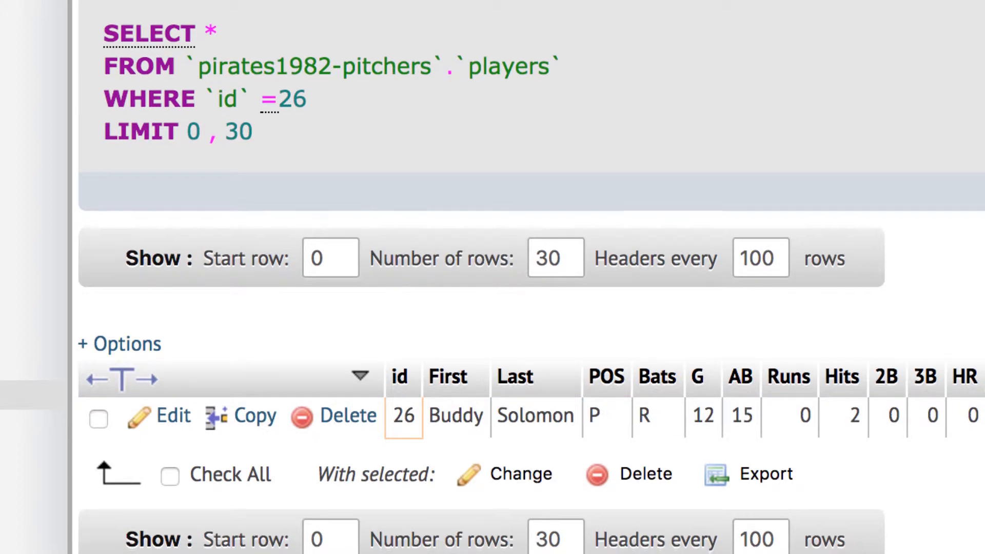
Step: Open the SQL Joins lesson on W3Schools and copy its INNER JOIN example for Orders and Customers
scroll(531, 277, "down", 5)
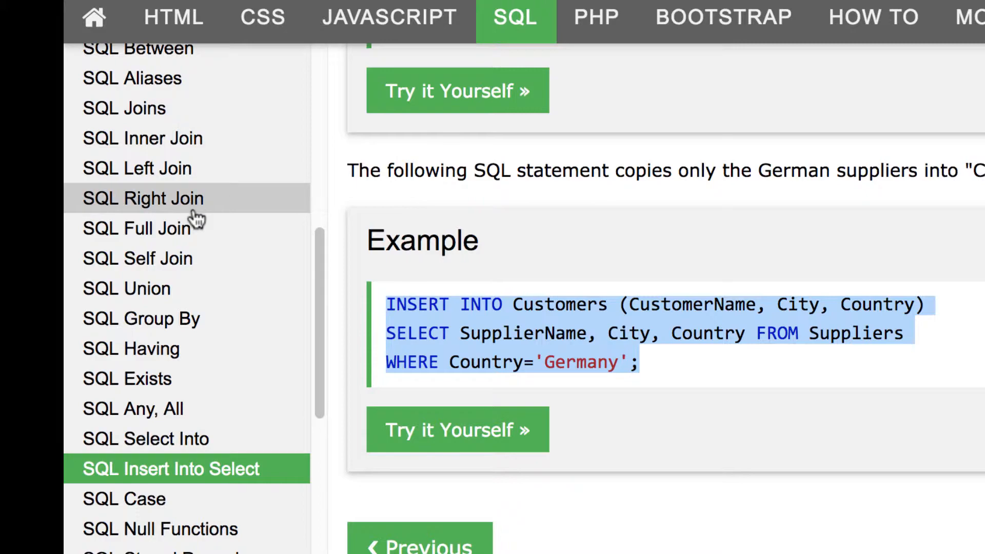
left_click(188, 109)
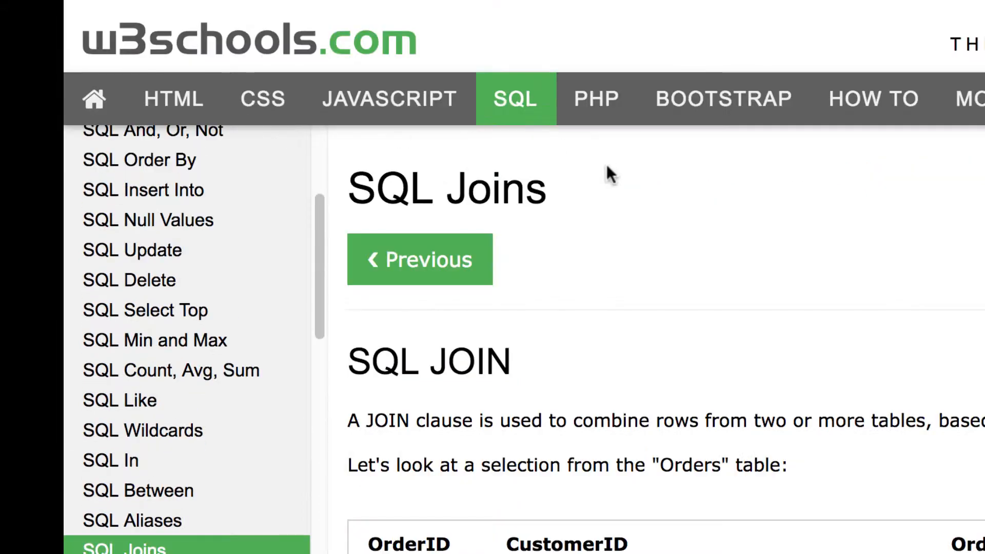
scroll(832, 260, "down", 5)
scroll(832, 253, "down", 10)
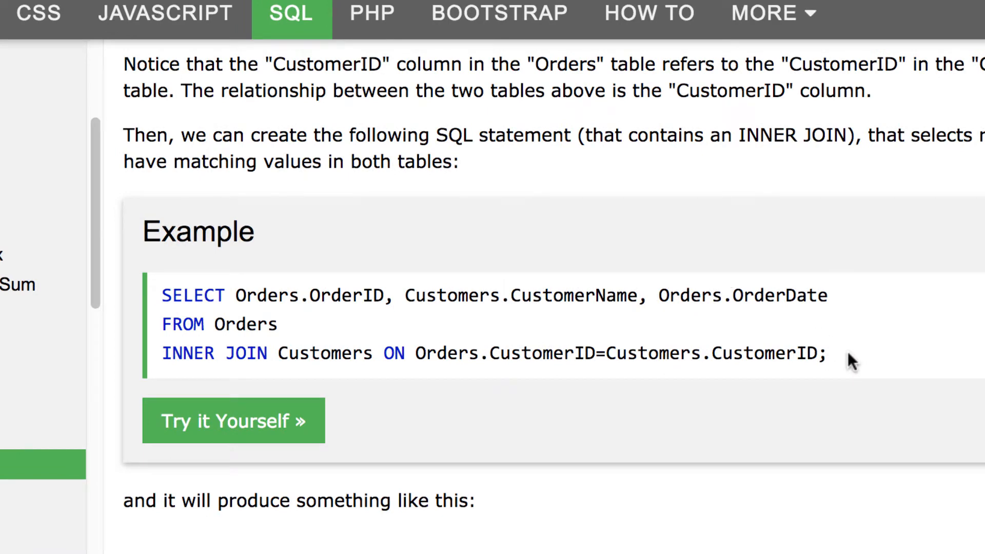
left_click_drag(847, 353, 134, 297)
key("super+c")
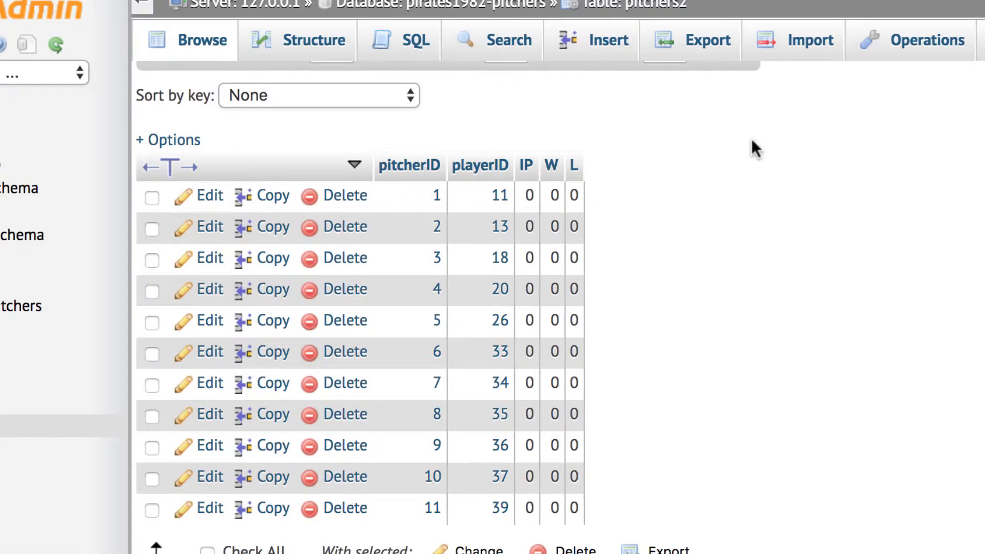
Step: Return to pitchers2 in phpMyAdmin and replace its default SQL query with the copied INNER JOIN example
scroll(749, 294, "up", 3)
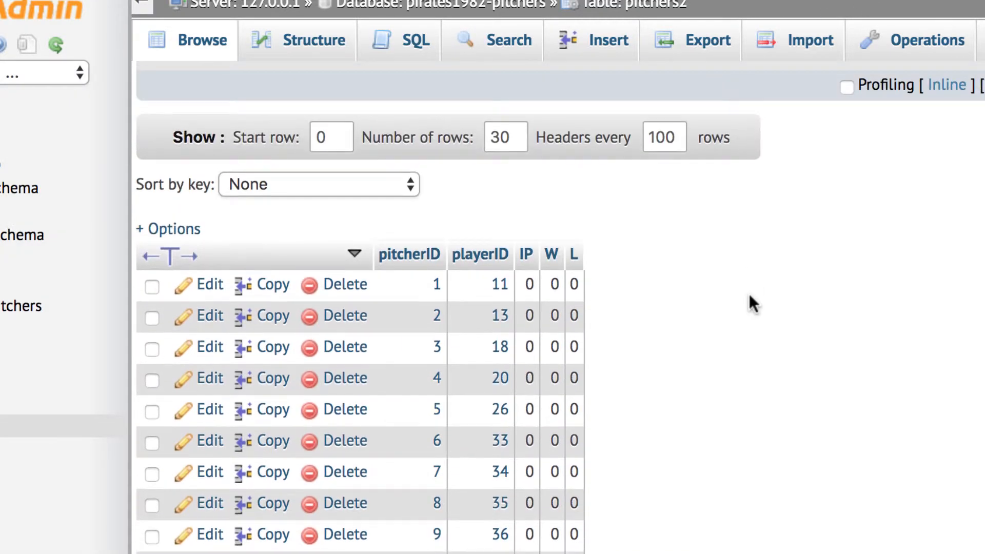
left_click(416, 42)
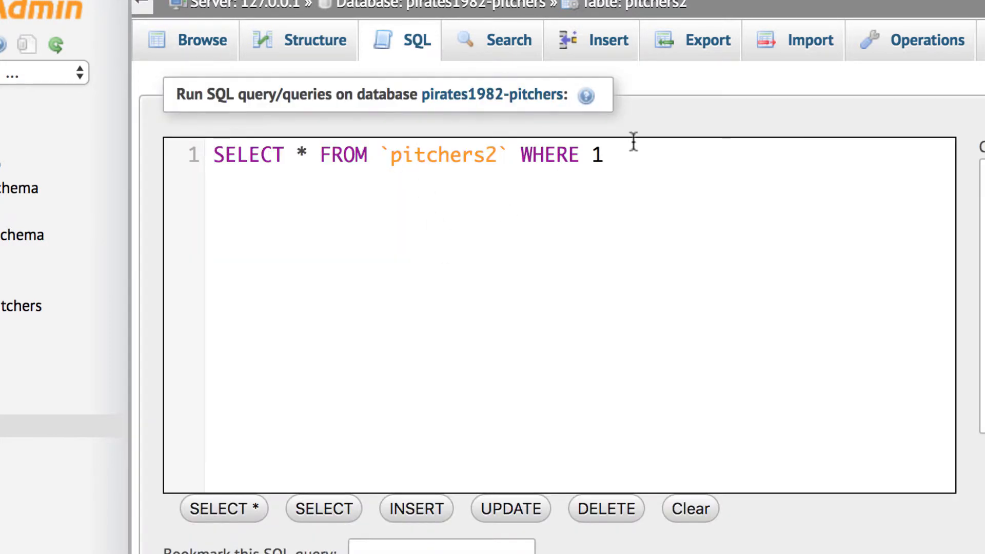
left_click_drag(633, 151, 155, 132)
key("super+v")
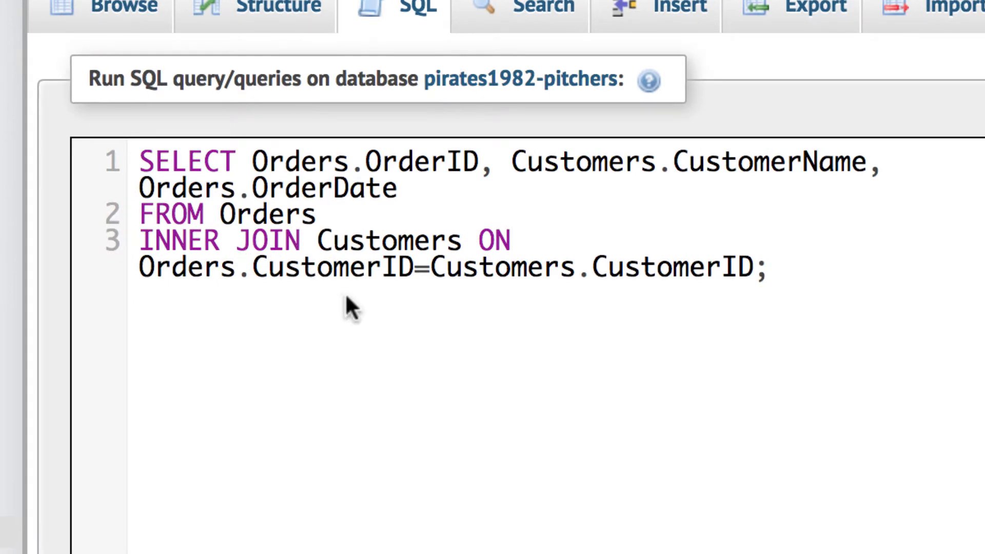
Step: Change the tables in the join query to FROM players and INNER JOIN pitchers2
double_click(288, 214)
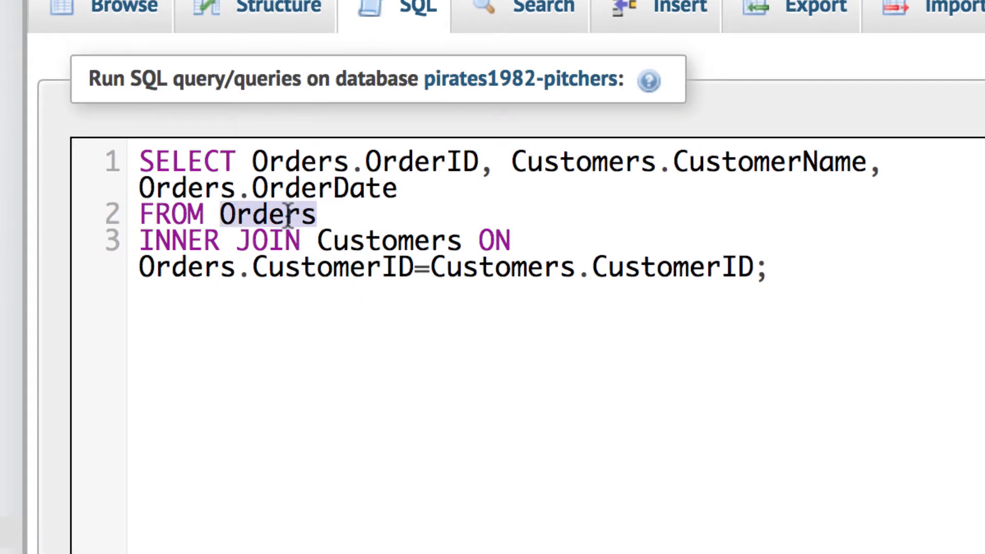
type("players")
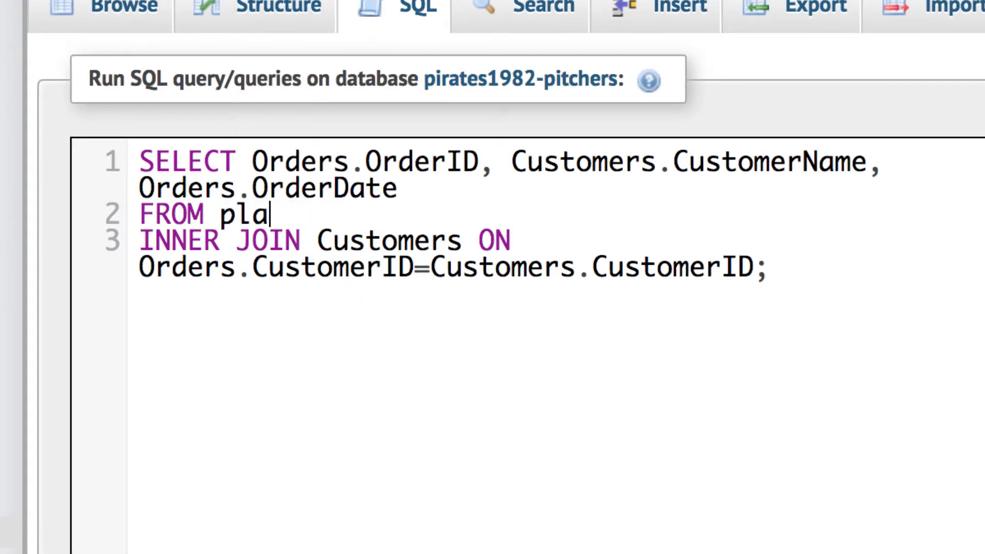
double_click(400, 242)
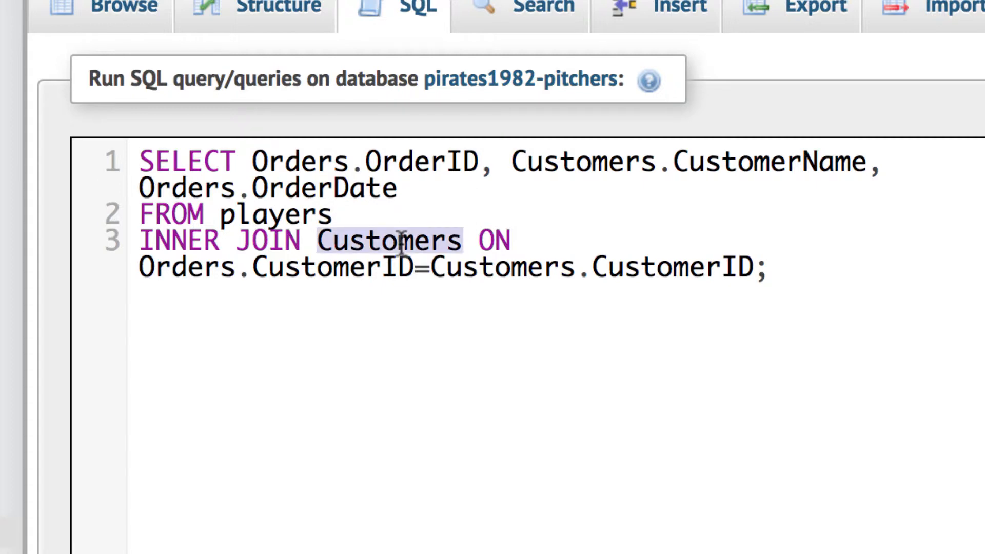
type("pitchers2")
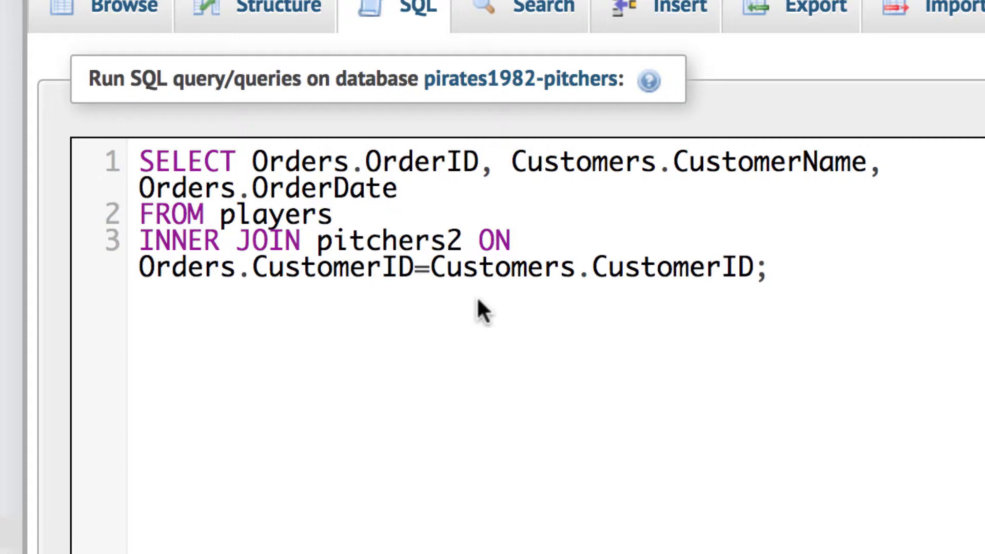
Step: Replace Orders.CustomerID in the join's ON condition with players.id
mouse_move(138, 262)
left_mouse_down()
mouse_move(418, 267)
mouse_move(145, 279)
left_mouse_up()
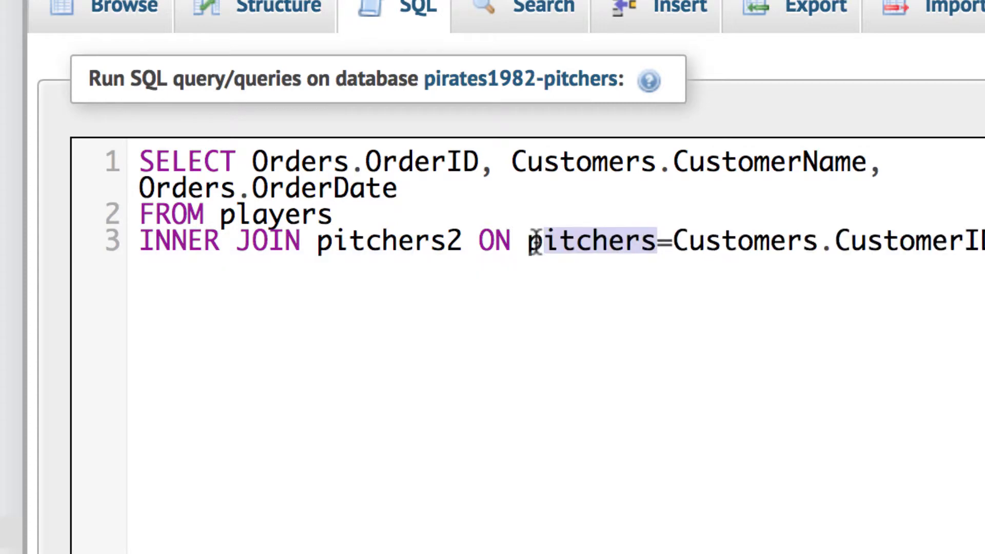
type("p")
key("BackSpace")
type("layers")
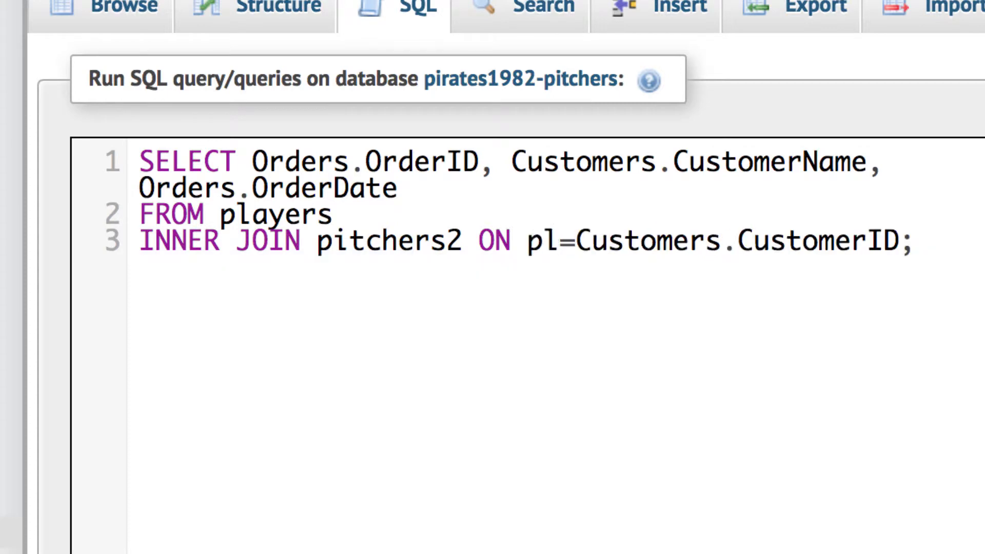
type(".id")
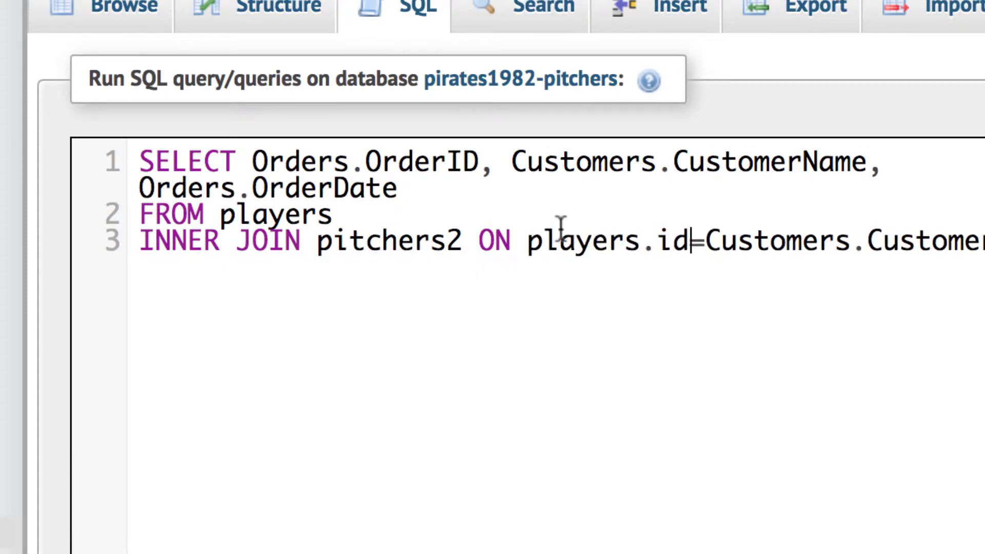
Step: Replace Customers.CustomerID in the ON condition with pitchers2.playersID
left_click_drag(706, 253, 776, 274)
left_click_drag(669, 303, 832, 308)
type("pitchers2")
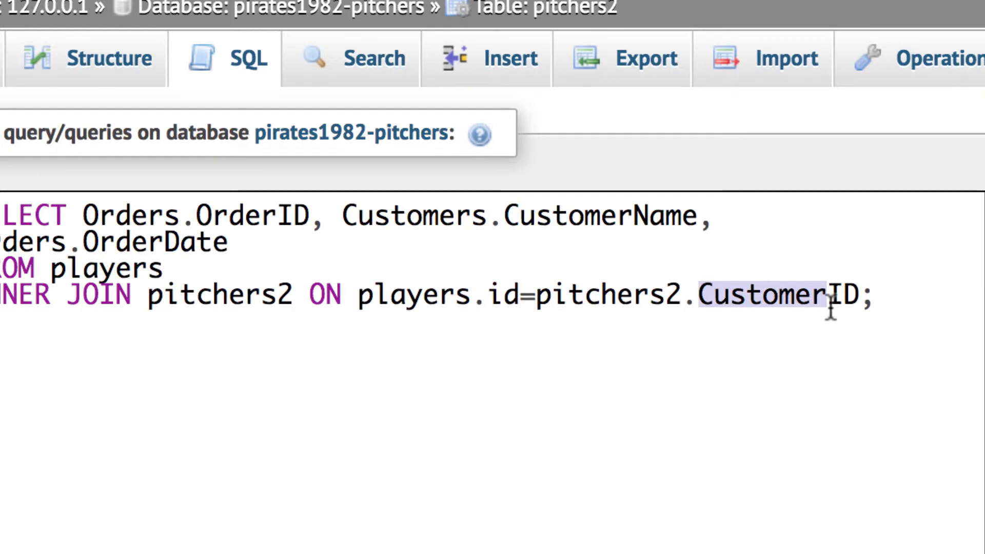
type("players")
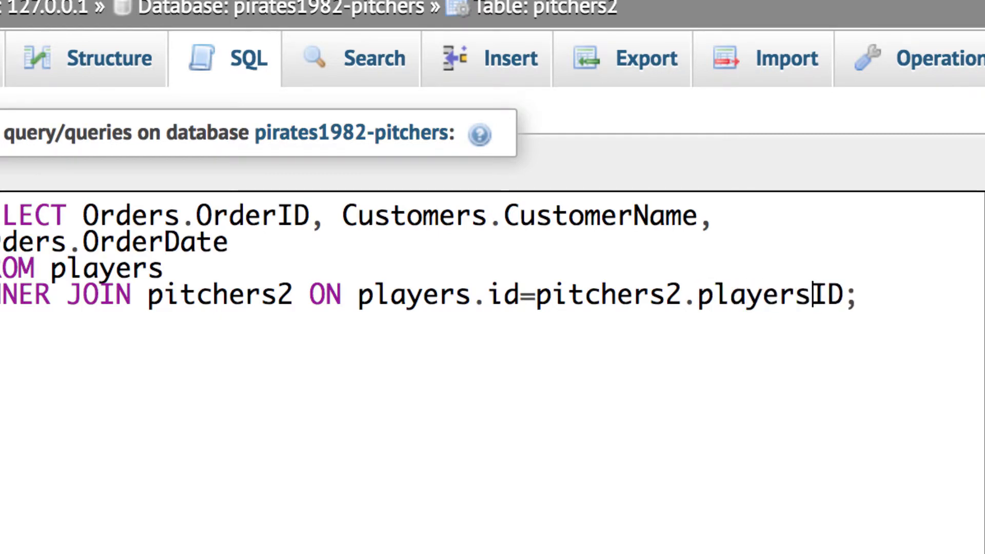
left_click_drag(359, 295, 844, 298)
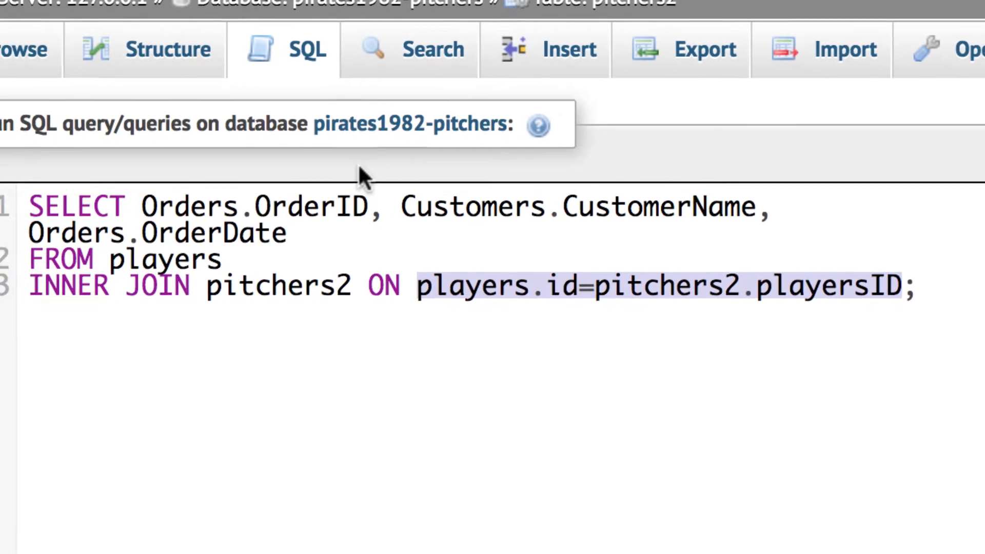
Step: Replace Orders.OrderID at the start of the SELECT list with players.id
left_click_drag(83, 216, 310, 216)
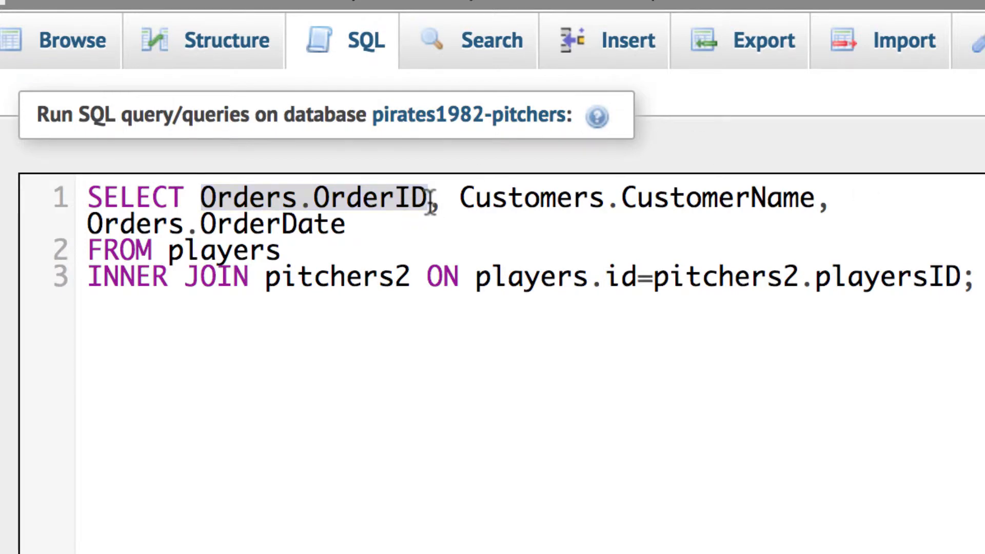
mouse_move(426, 201)
left_mouse_down()
mouse_move(351, 200)
mouse_move(411, 200)
left_mouse_up()
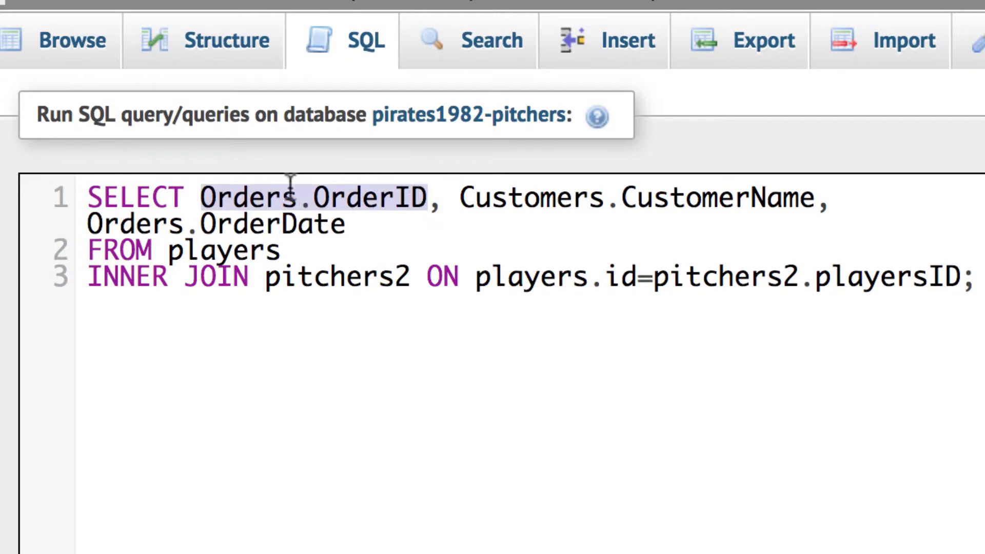
left_click(248, 191)
left_click_drag(201, 197, 429, 197)
type("players.")
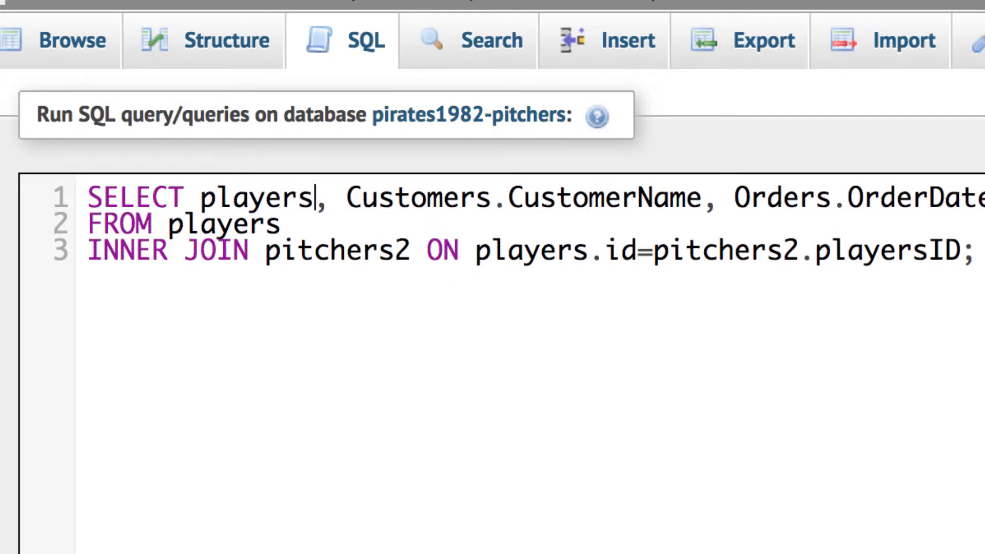
type("id")
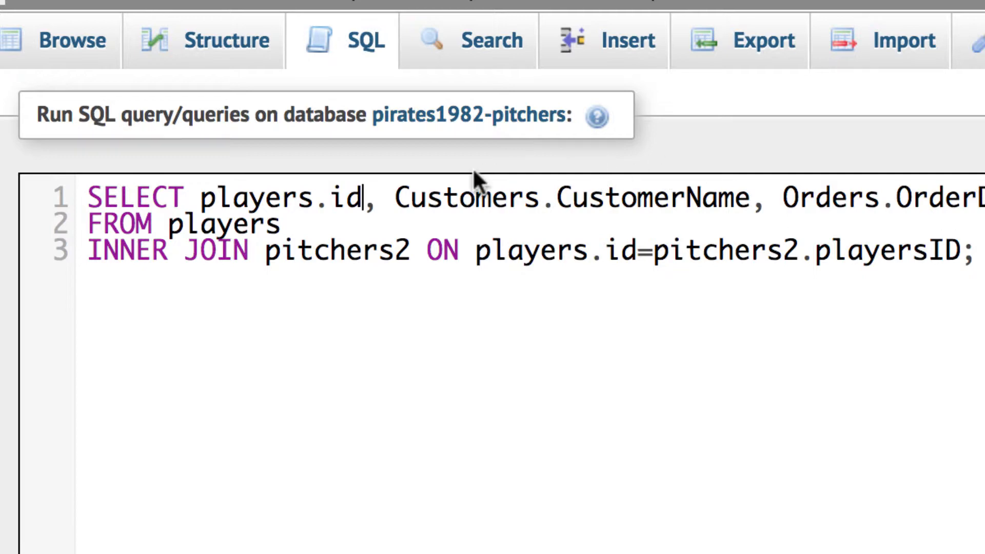
Step: Insert pitchers2.pitcherID, without backticks and followed by a comma, after players.id in the SELECT list
left_click(396, 199)
type("pitcher")
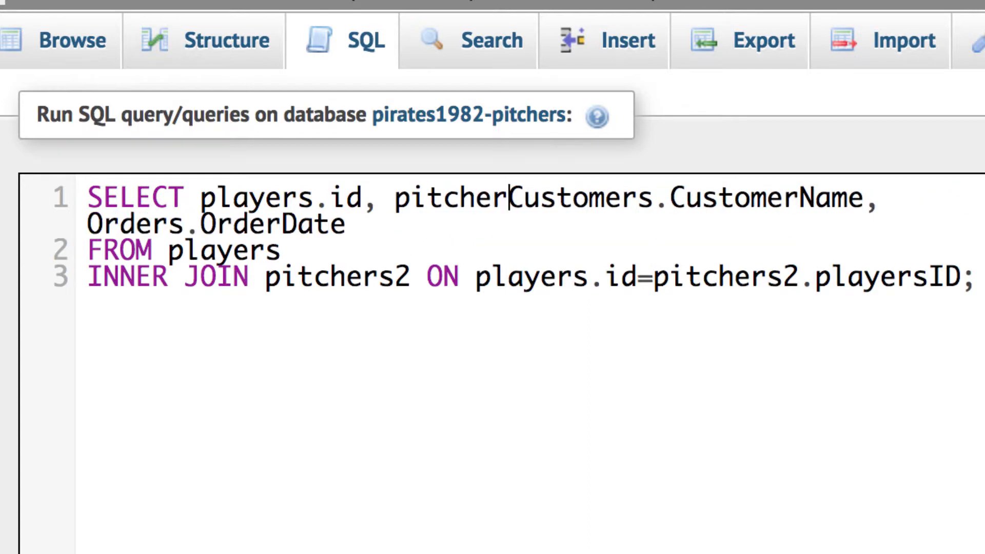
type("s2.")
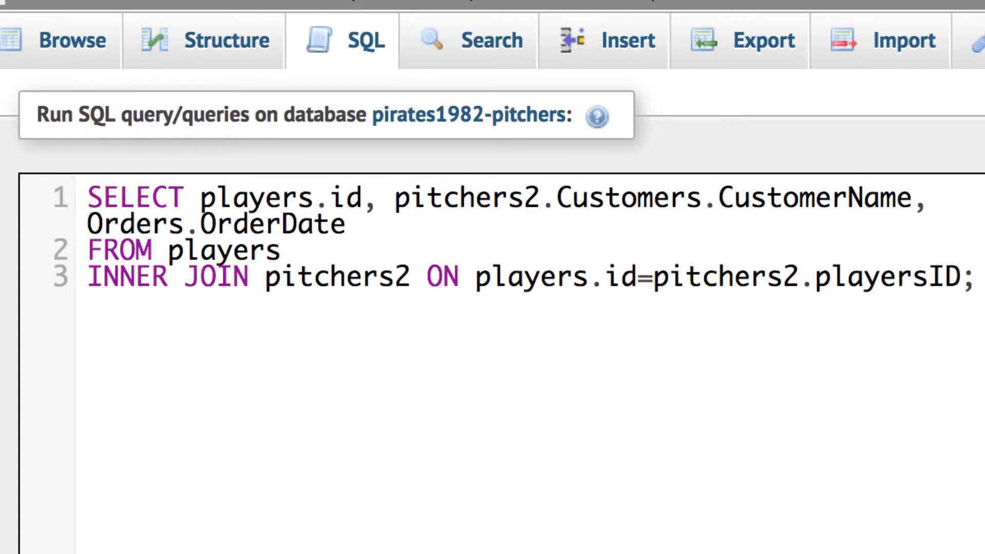
double_click(983, 257)
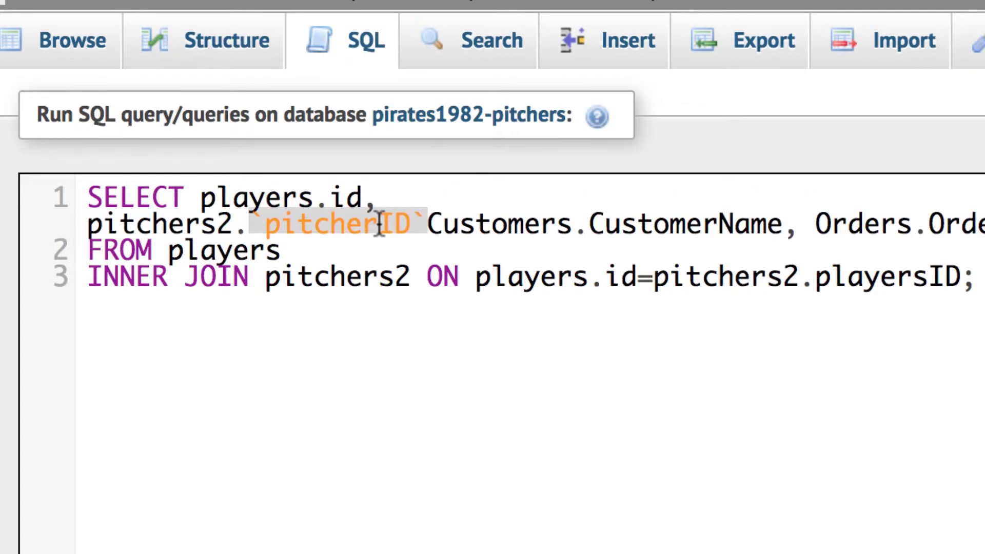
left_click(261, 226)
key("BackSpace")
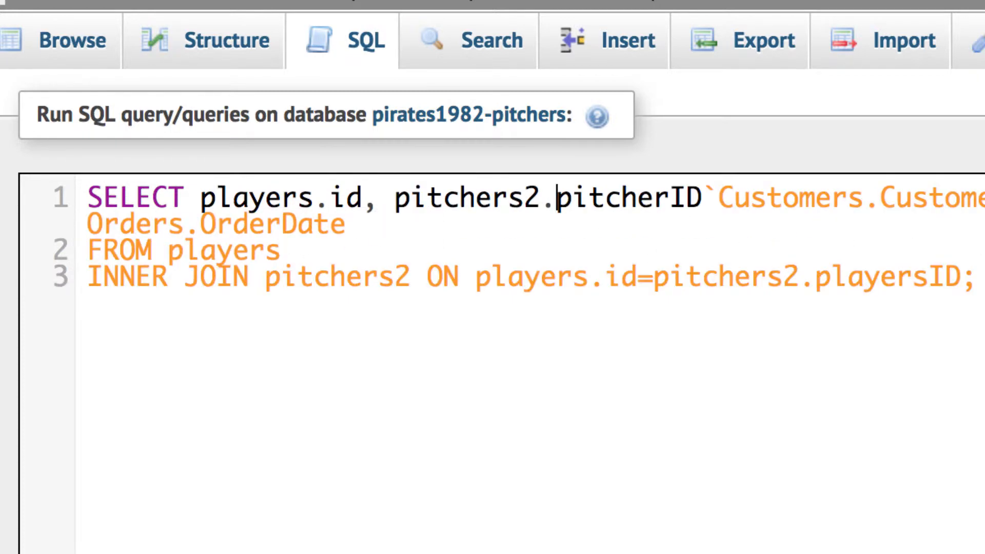
left_click(718, 199)
key("BackSpace")
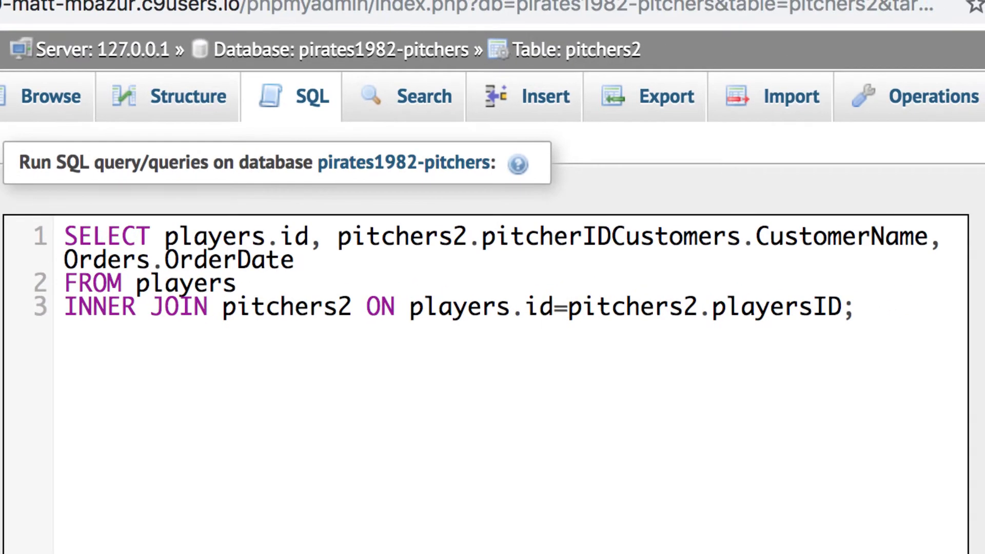
type(",")
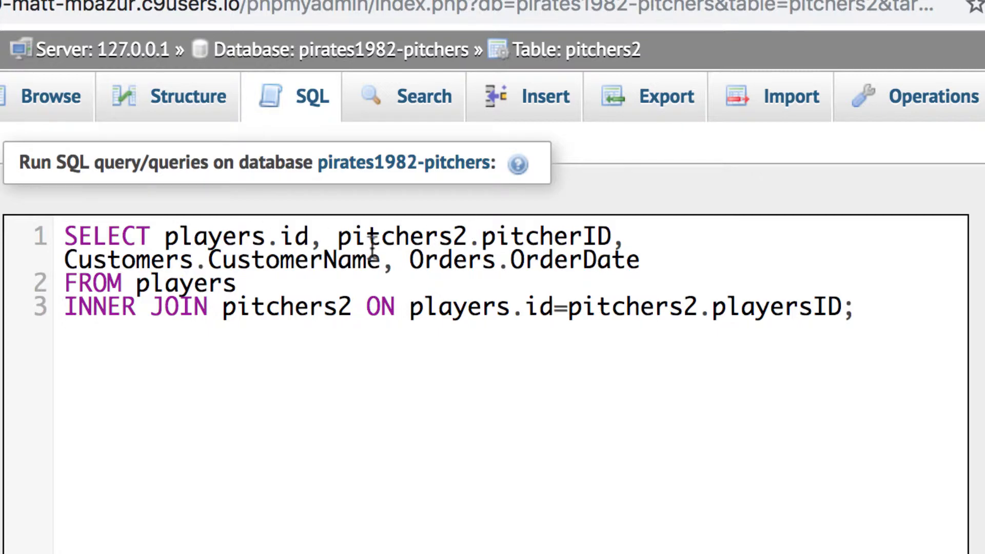
Step: Add players.Last and players.First to the SELECT list after pitchers2.pitcherID
left_click(627, 237)
type("players,")
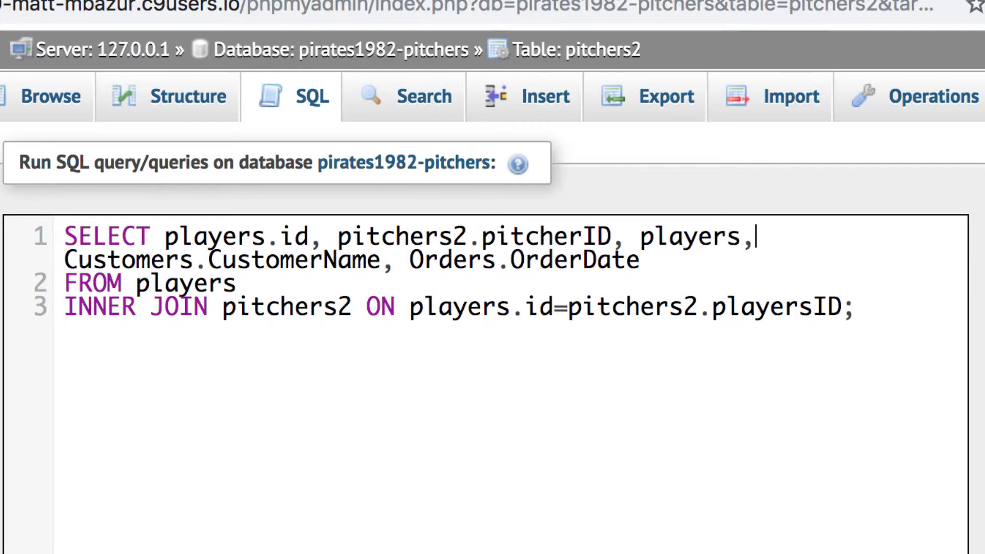
key("BackSpace")
key("BackSpace")
type(".Last")
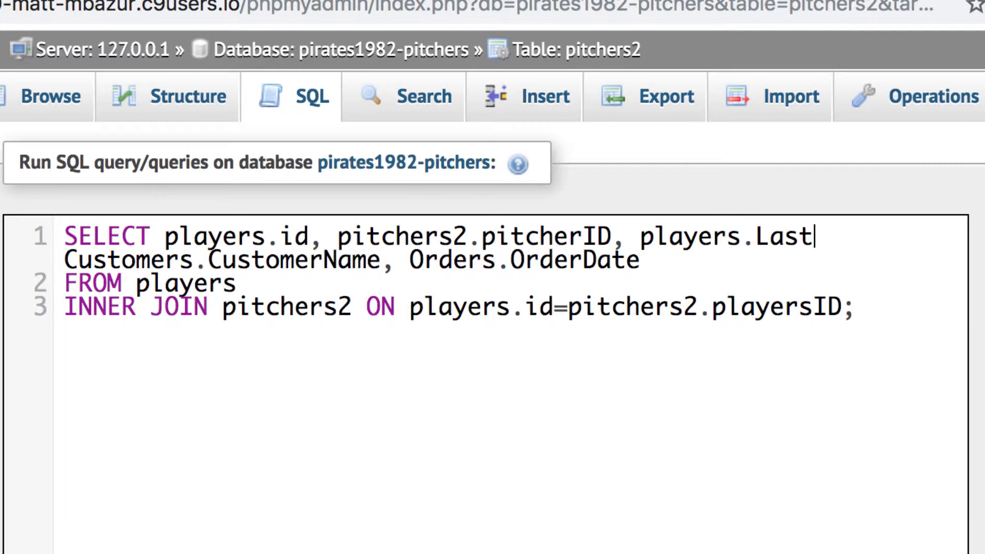
type(", players.")
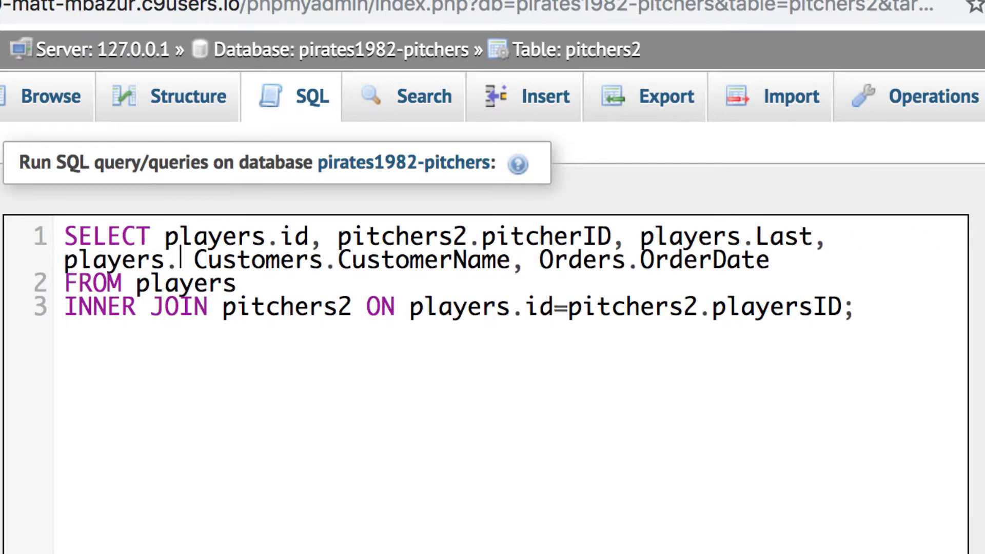
type("First")
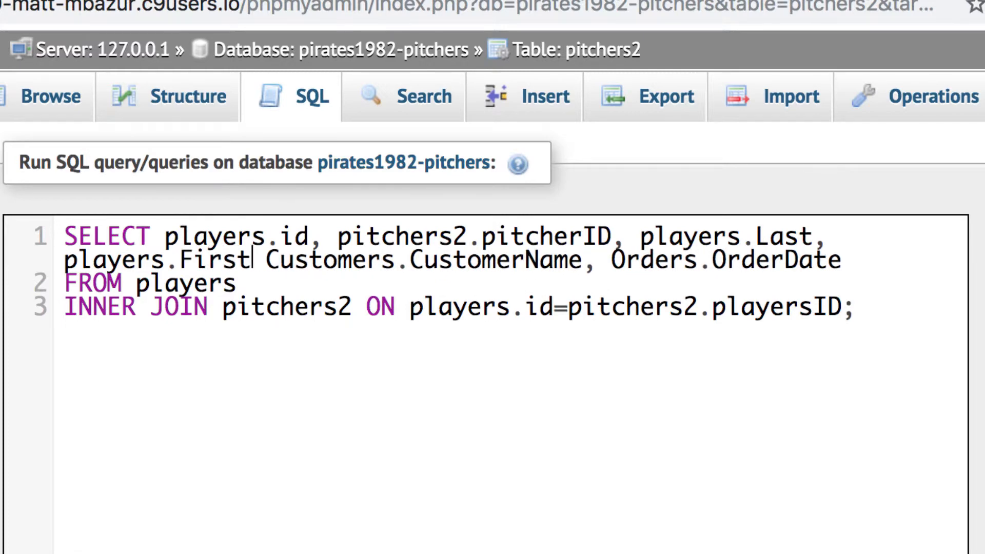
Step: Add players.POS to the SELECT list after players.First, separated by a comma
type(", ")
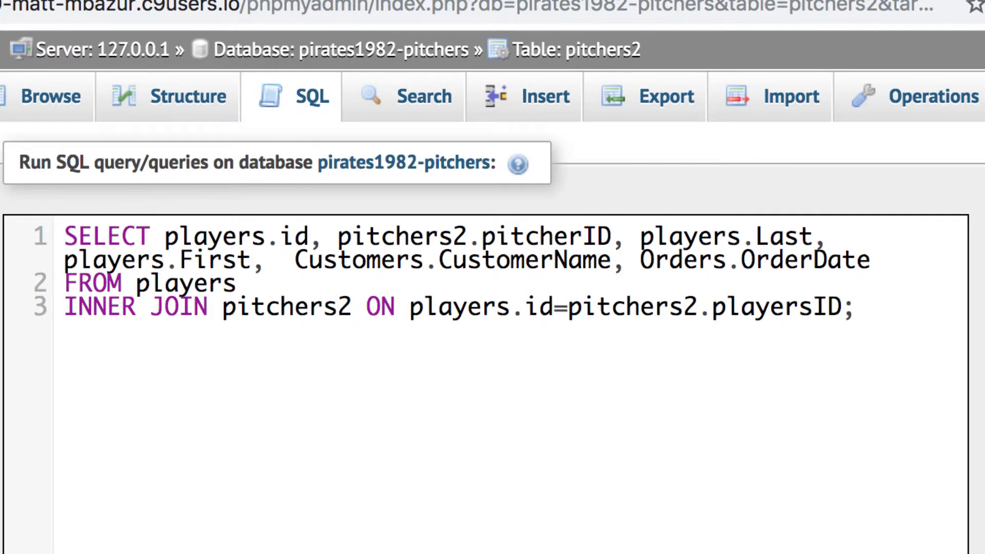
type("players")
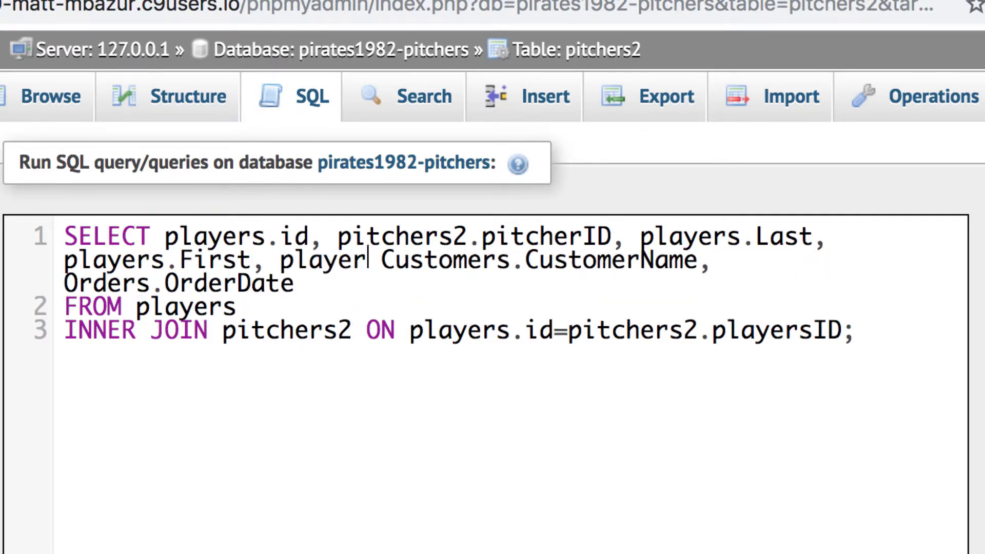
type(".")
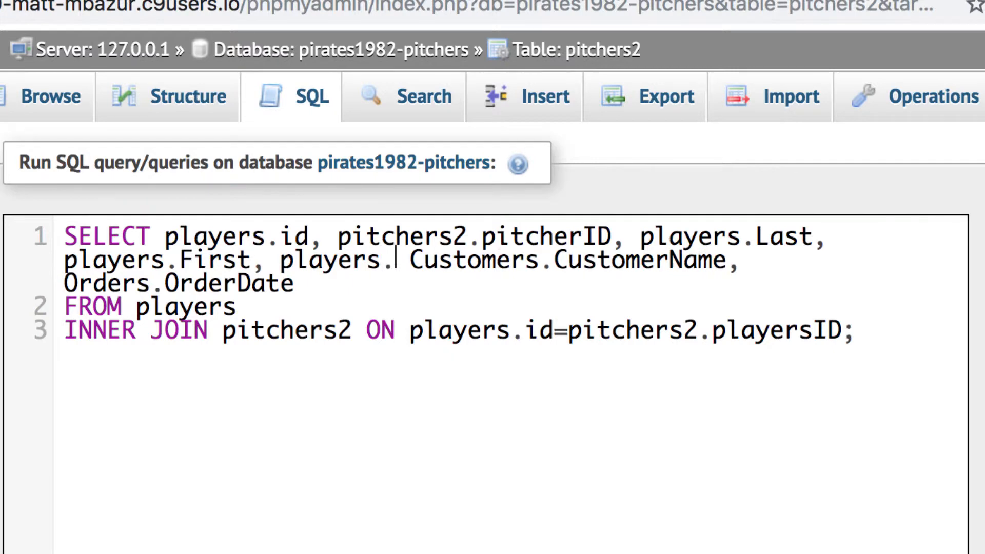
type("POS")
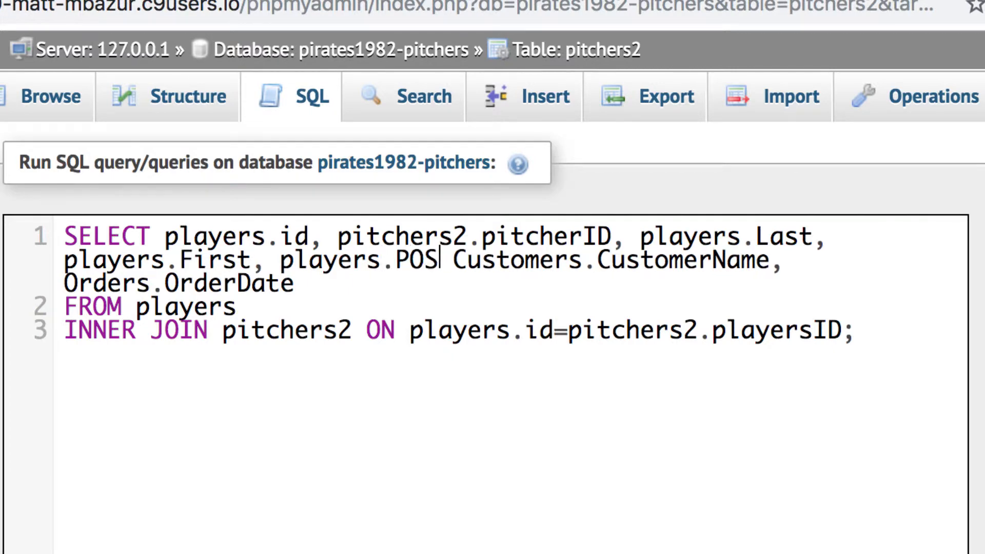
Step: Replace the leftover Customers.CustomerName, Orders.OrderDate columns with pitchers2.IP, W, L
left_click(451, 263)
left_click_drag(451, 262, 312, 280)
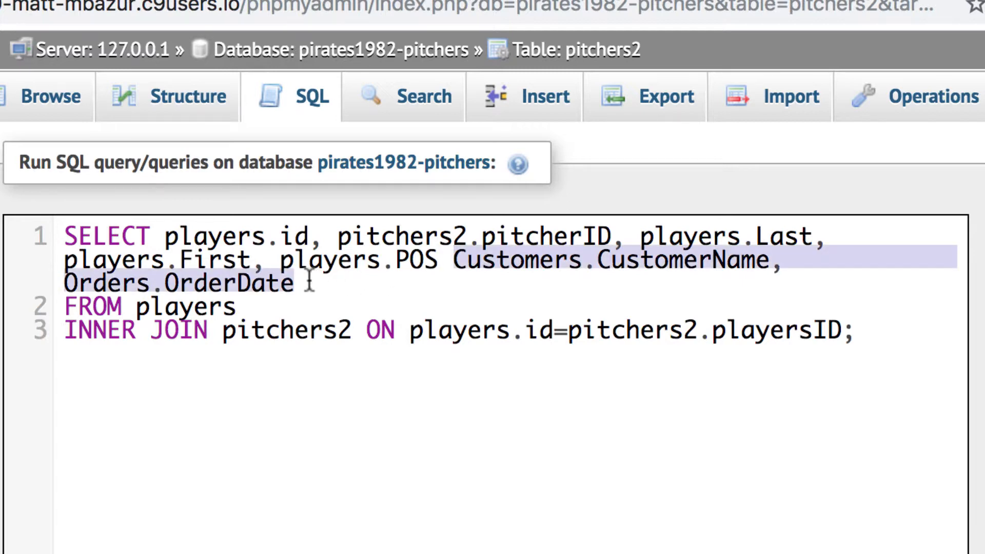
type("pti")
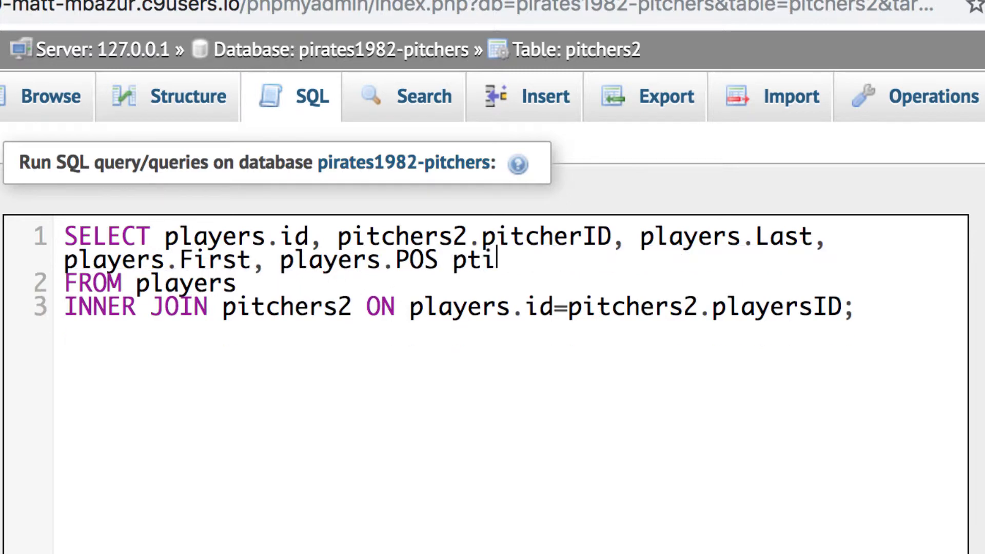
type("chers2.")
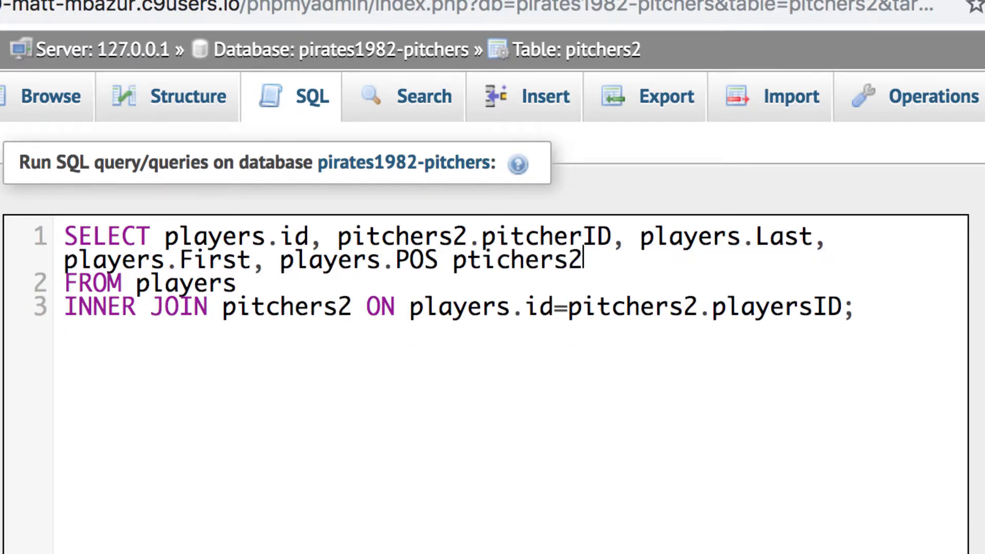
type("IP, W, L")
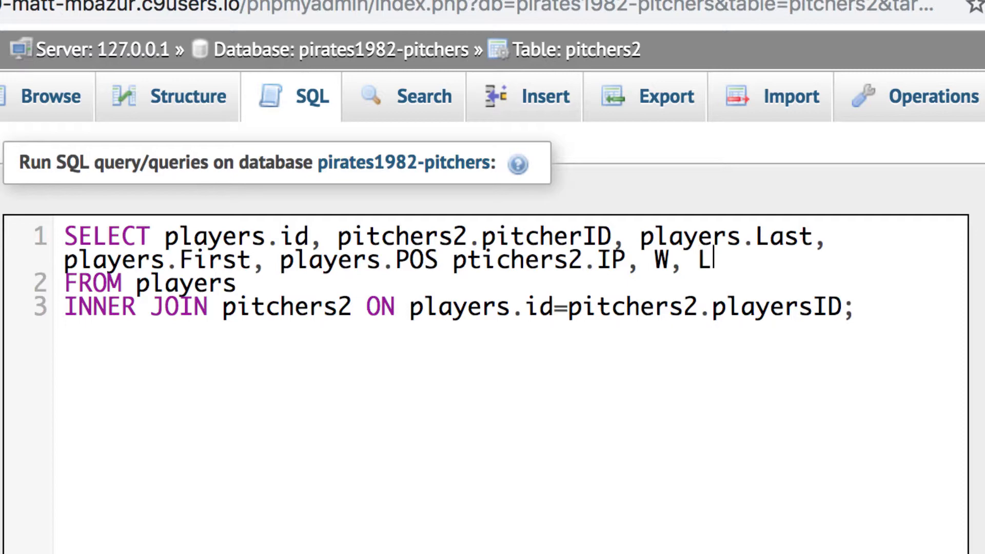
left_click_drag(455, 259, 587, 265)
Step: Prefix the W and L columns with the pitchers2 table name, written as pitchers2,W and pitchers2.L
left_click(653, 262)
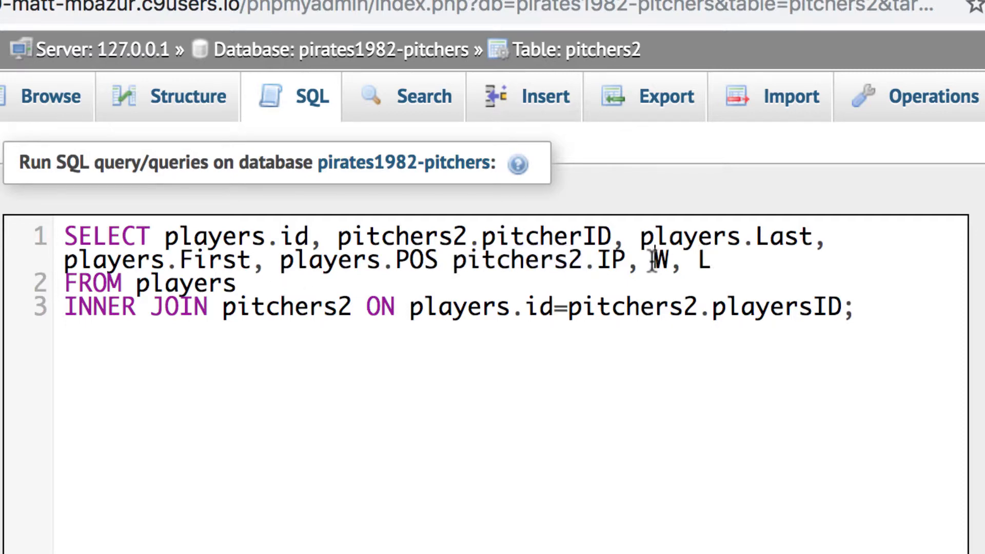
type("pitchers2")
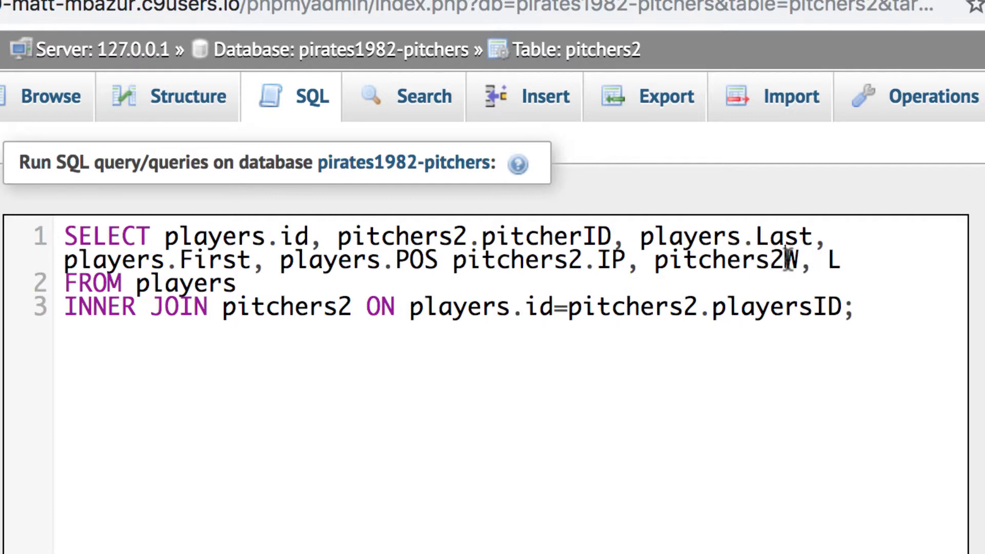
type(",")
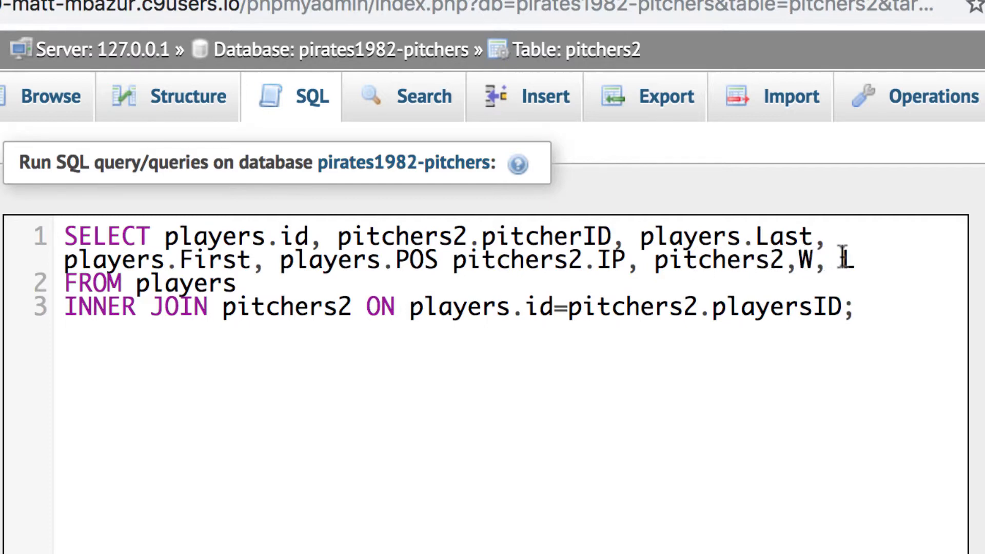
type("pitchers2")
type(".")
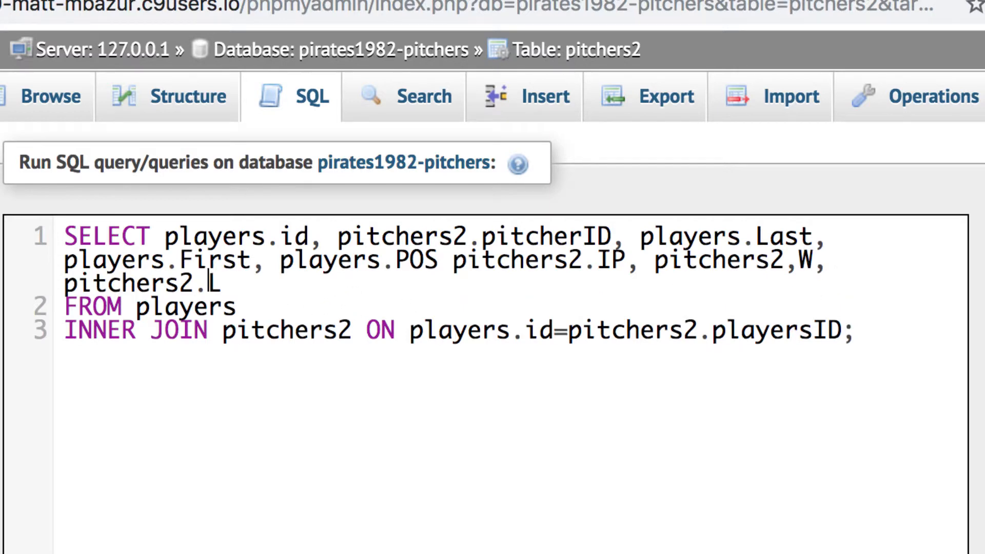
Step: Add the missing comma after players.POS in the SELECT list
left_click_drag(164, 237, 252, 285)
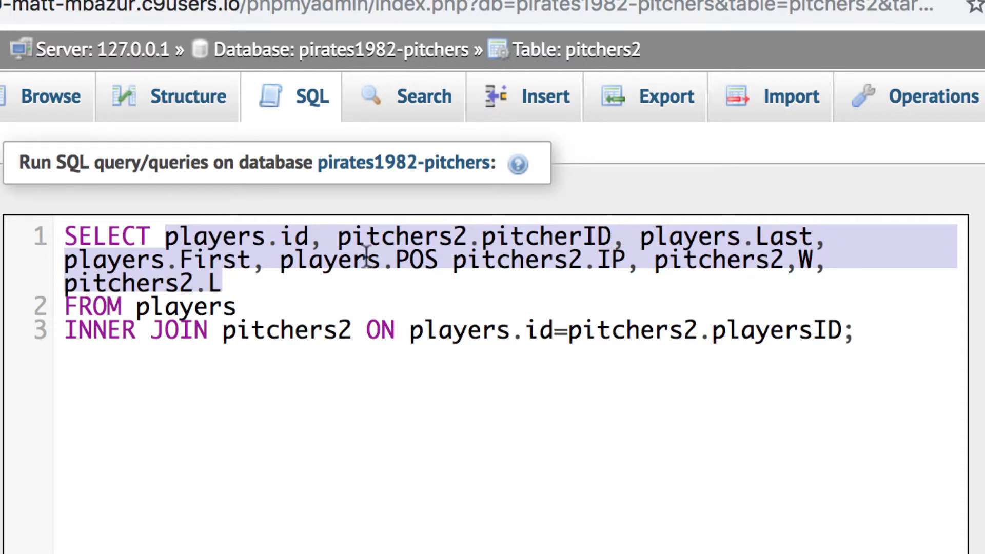
left_click(440, 261)
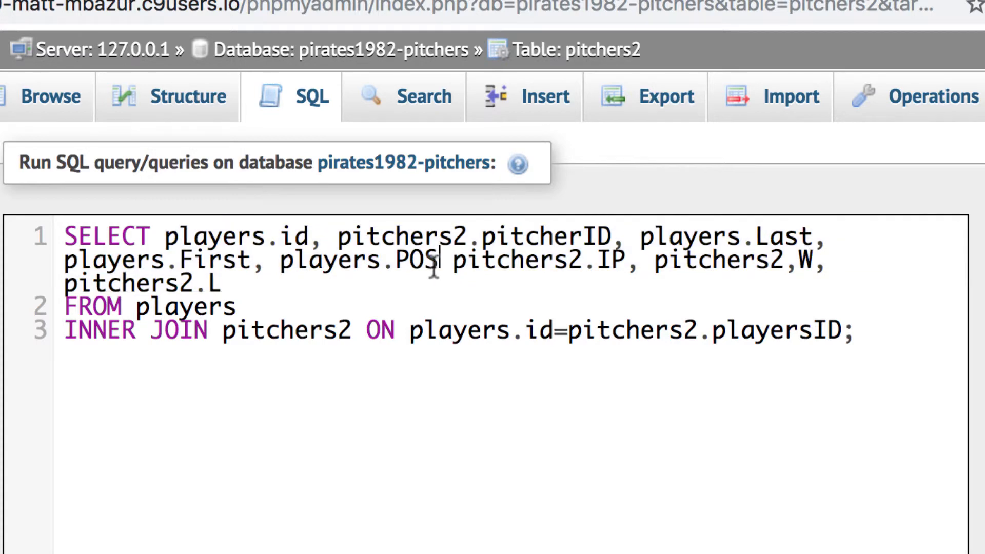
type(",")
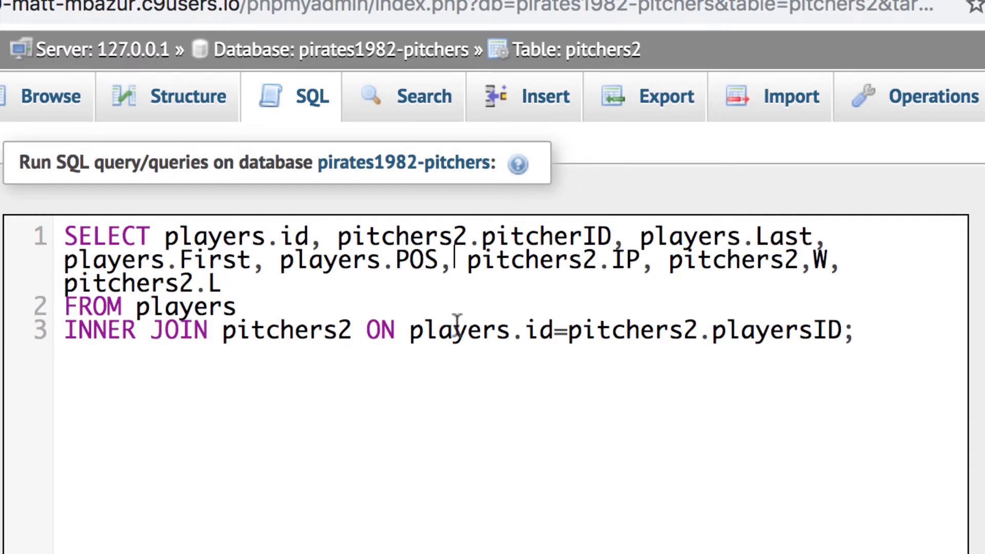
Step: Try to run the INNER JOIN query with players.id=pitchers2.playersID as its join condition
left_click_drag(408, 331, 842, 331)
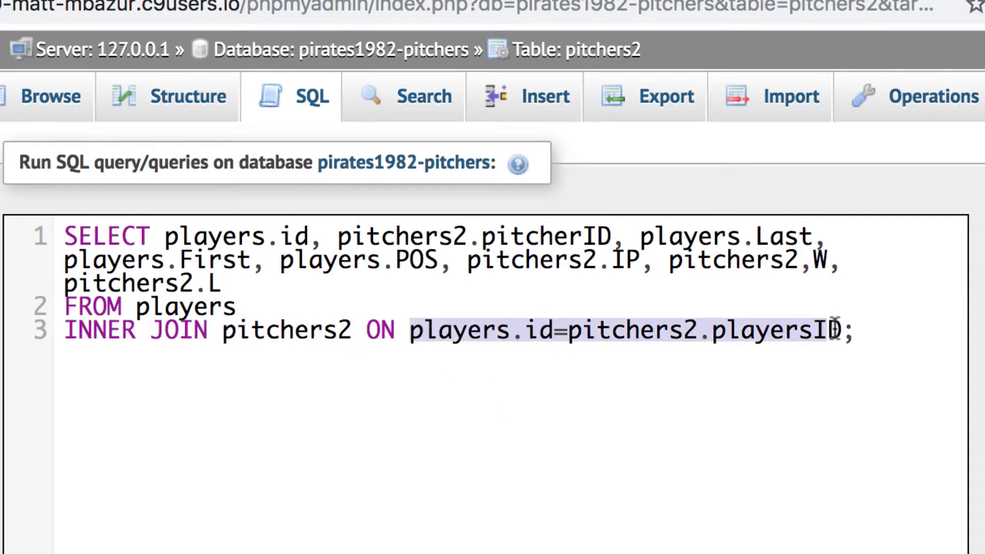
left_click(826, 402)
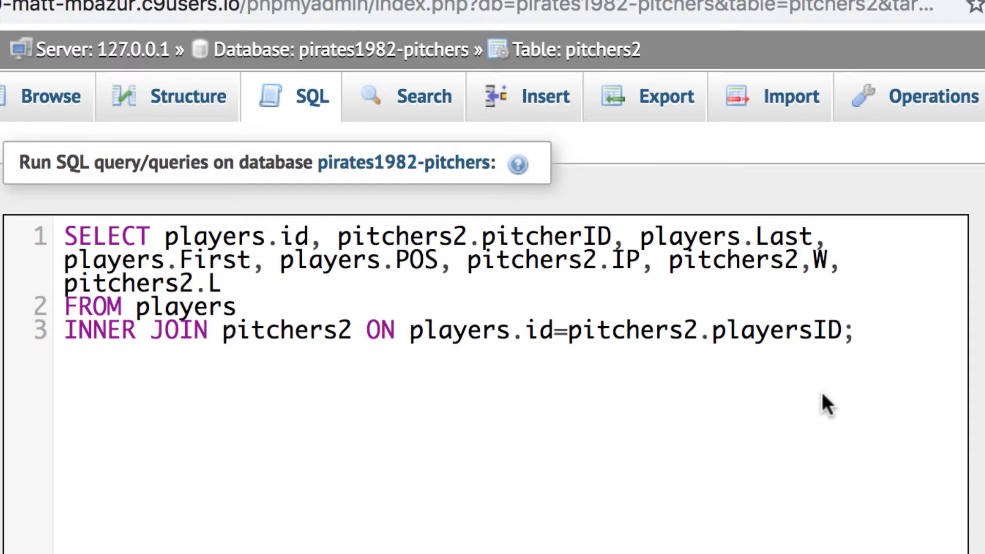
left_click_drag(866, 337, 31, 240)
scroll(380, 431, "down", 3)
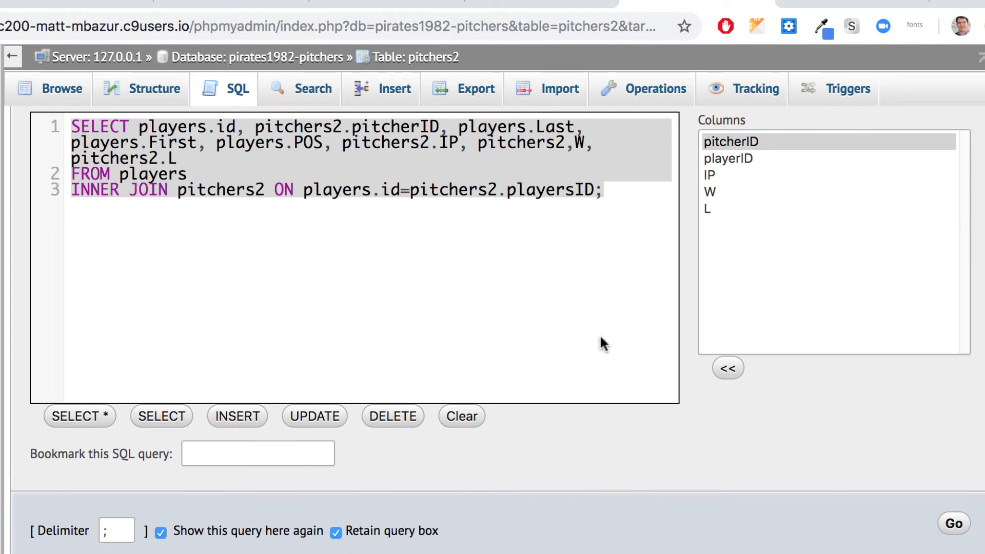
left_click(956, 524)
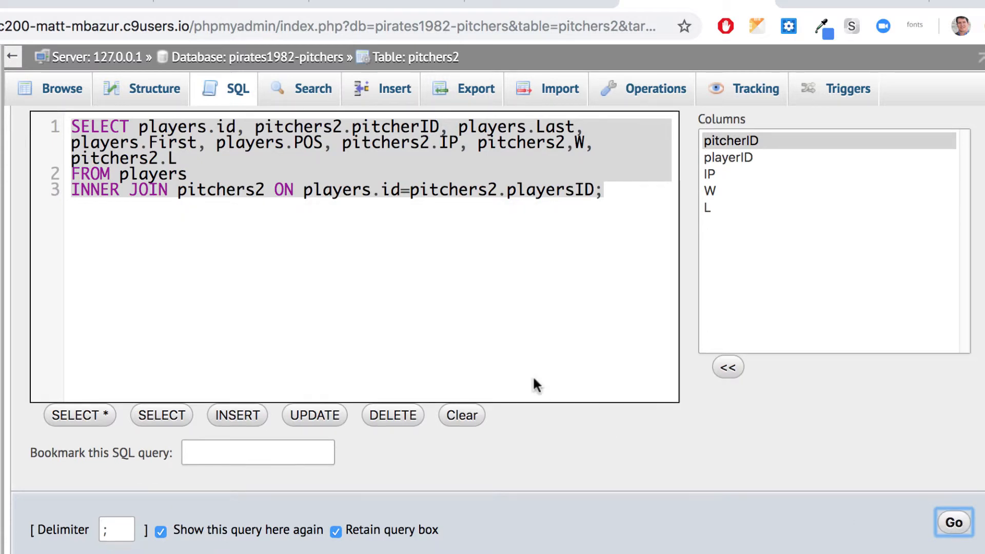
scroll(533, 379, "down", 1)
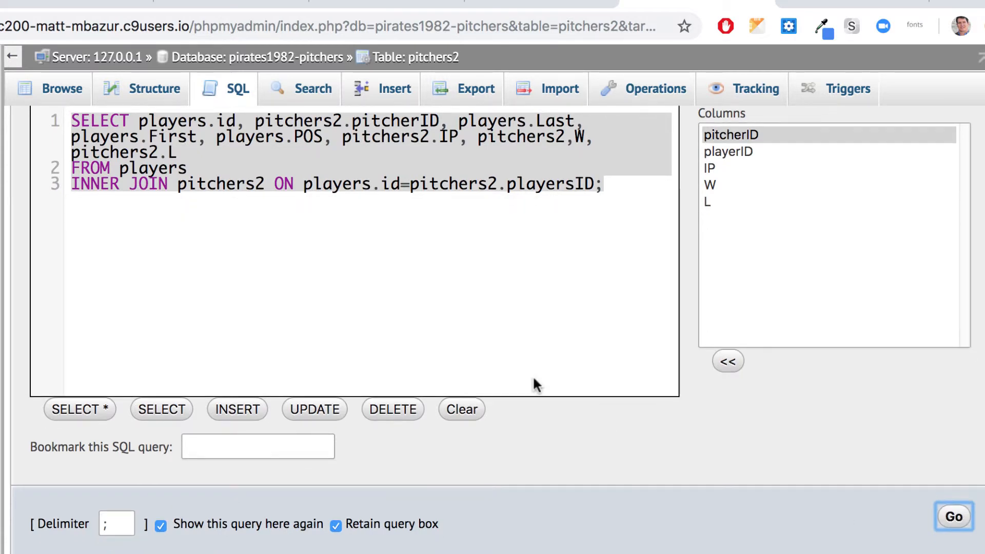
scroll(533, 381, "down", 5)
scroll(535, 383, "up", 8)
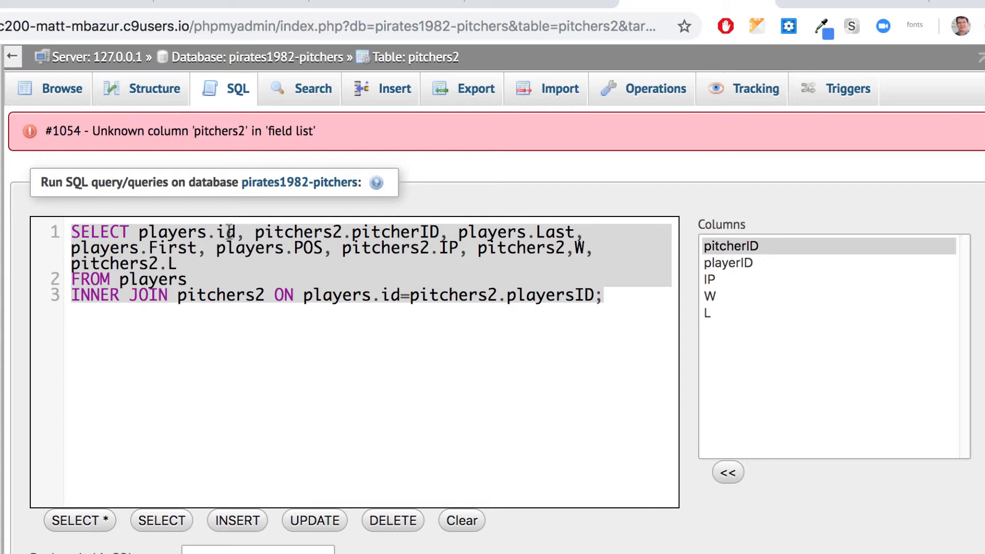
Step: Replace the comma in pitchers2,W with a period in the SELECT list and rerun the query
left_click(574, 249)
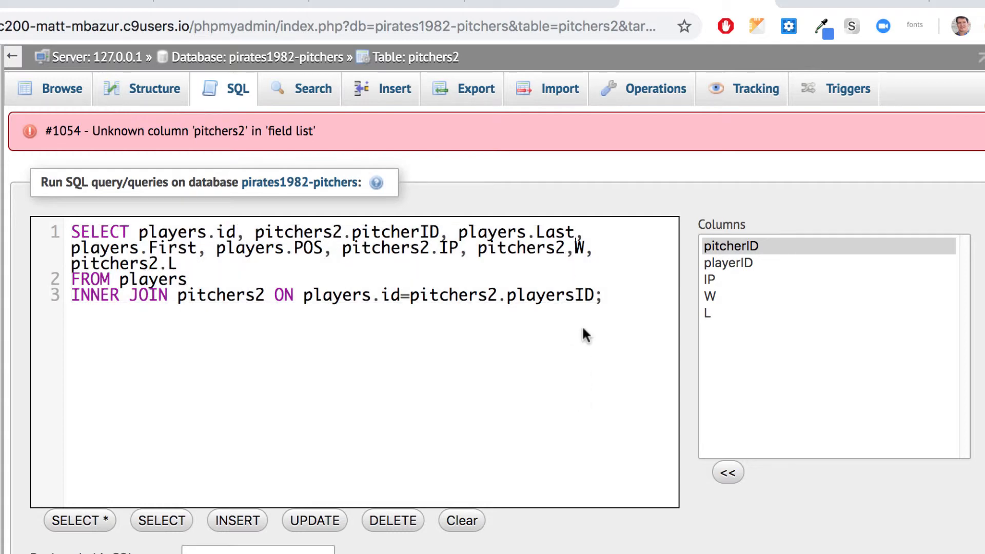
key("BackSpace")
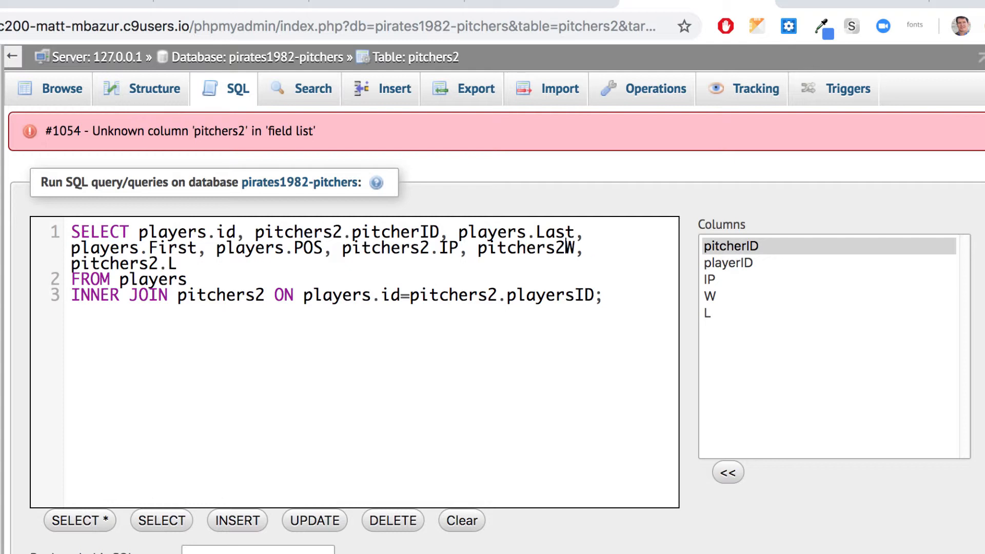
type(".")
scroll(646, 330, "down", 5)
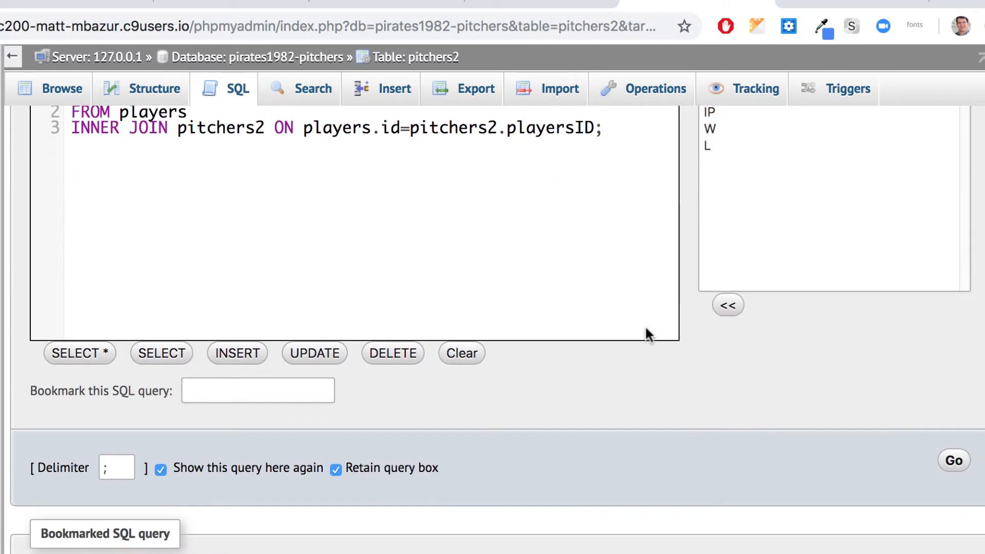
left_click(951, 461)
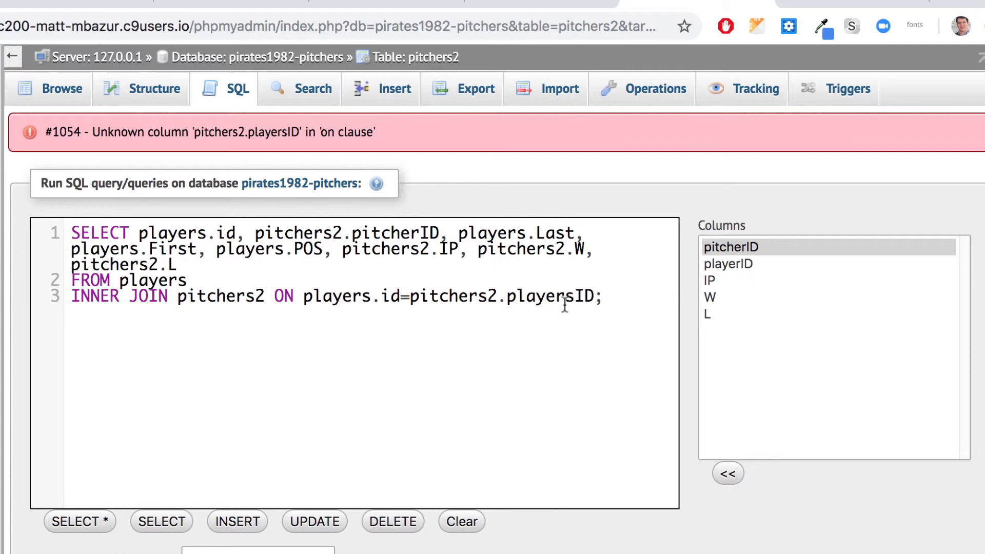
Step: Correct pitchers2.playersID to pitchers2.playerID in the ON clause and run the query again
left_click(573, 297)
key("BackSpace")
scroll(577, 398, "down", 5)
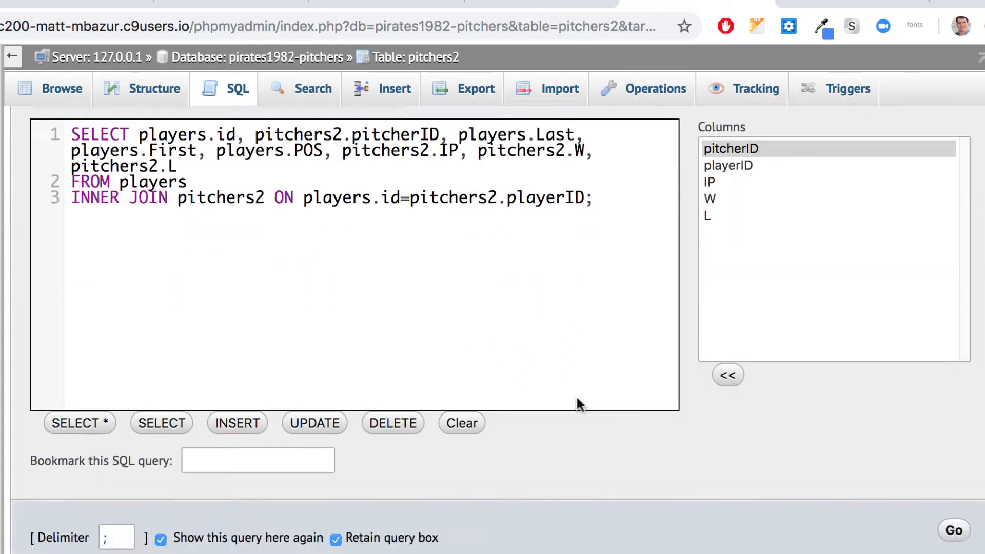
left_click(958, 368)
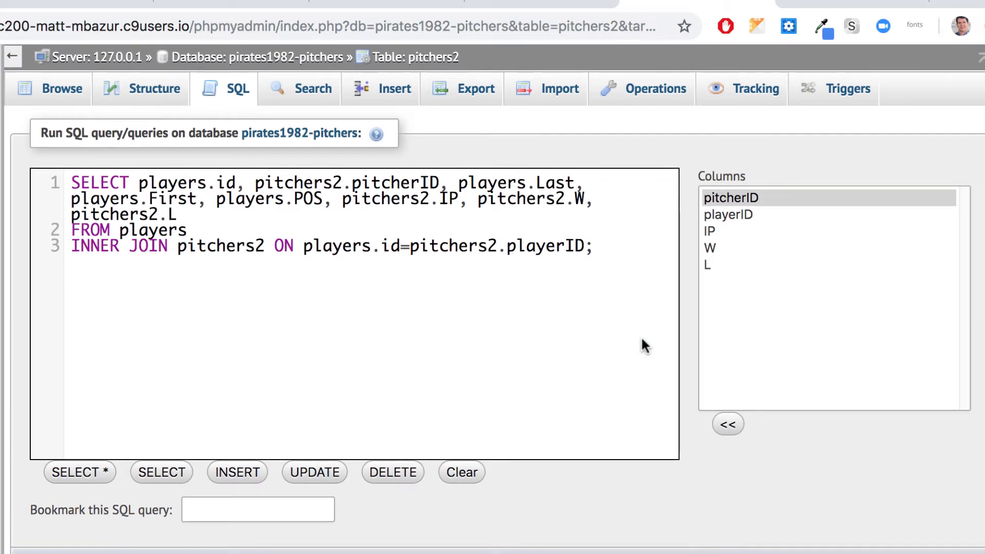
Step: Examine the joined result rows, checking the IDs, names, positions and the IP, W and L columns
scroll(642, 339, "down", 6)
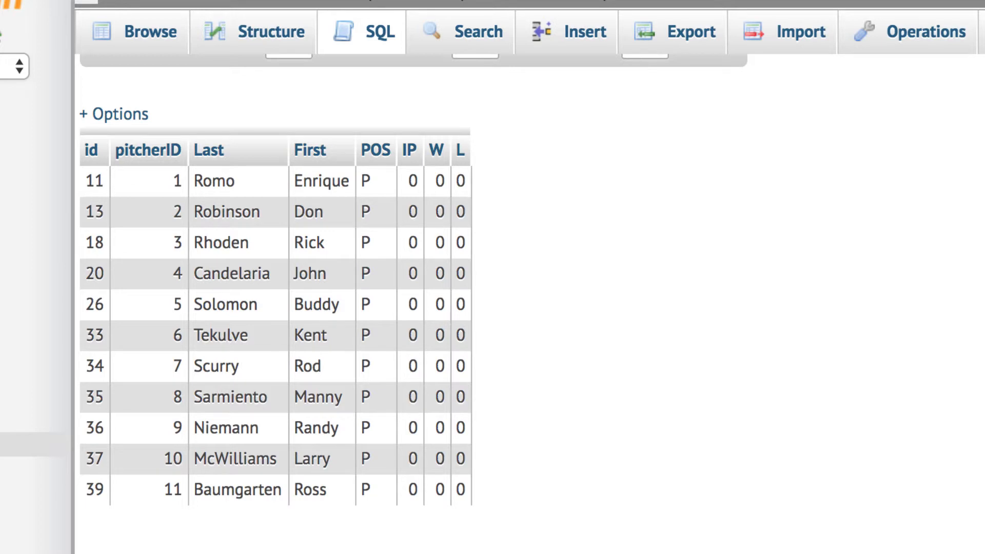
scroll(821, 236, "down", 5)
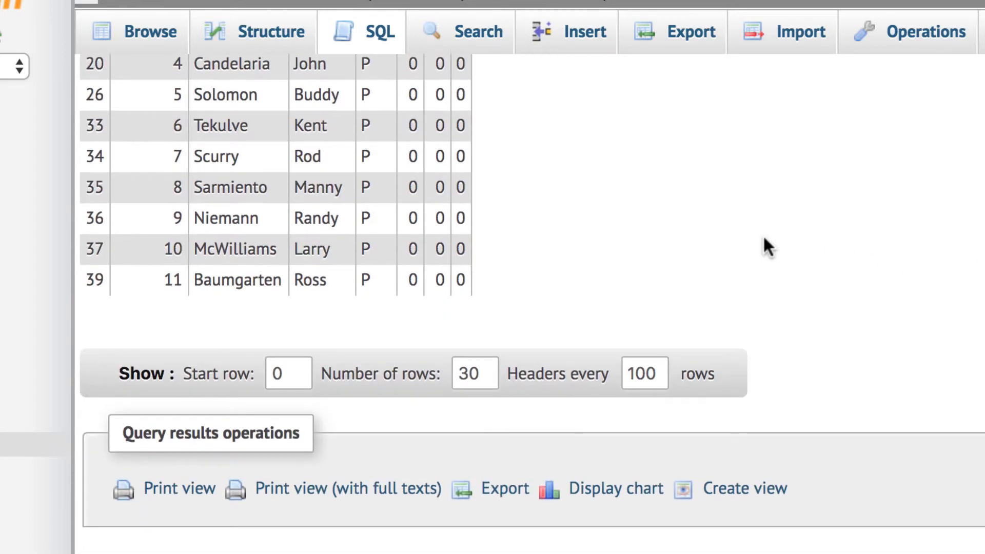
scroll(719, 217, "up", 5)
scroll(679, 221, "up", 3)
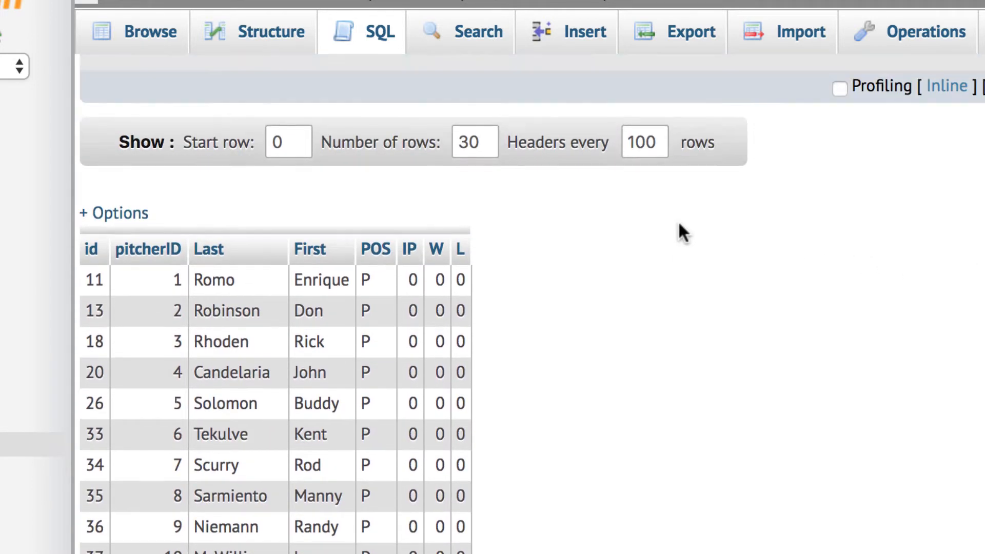
scroll(758, 297, "down", 1)
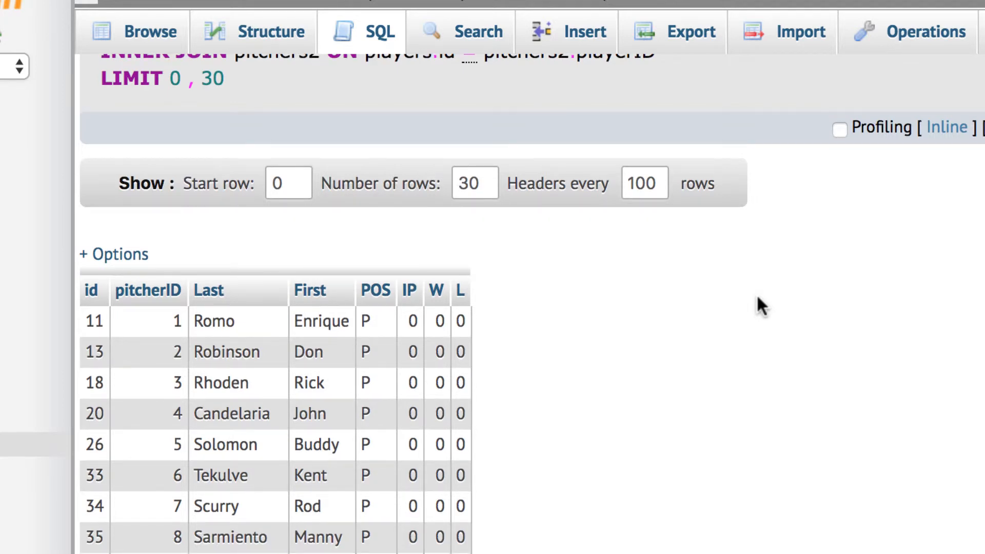
scroll(758, 297, "down", 6)
scroll(758, 297, "up", 3)
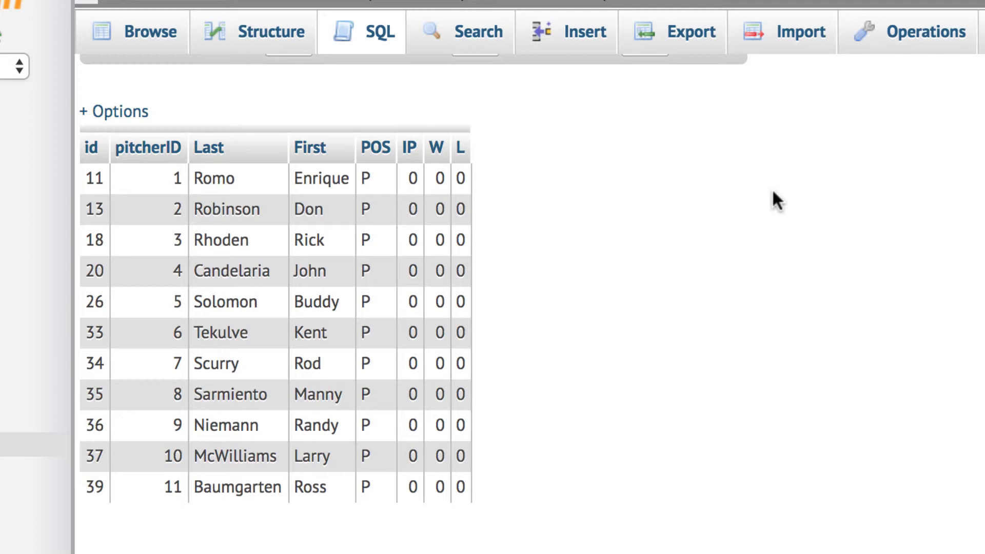
scroll(786, 196, "down", 1)
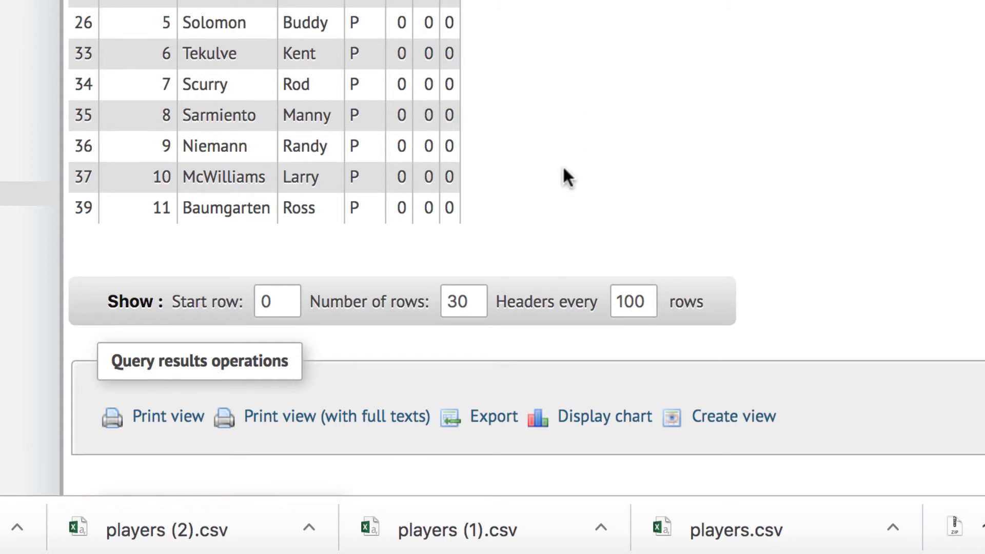
Step: Start exporting the query results in CSV for MS Excel format using the Custom export method
left_click(494, 418)
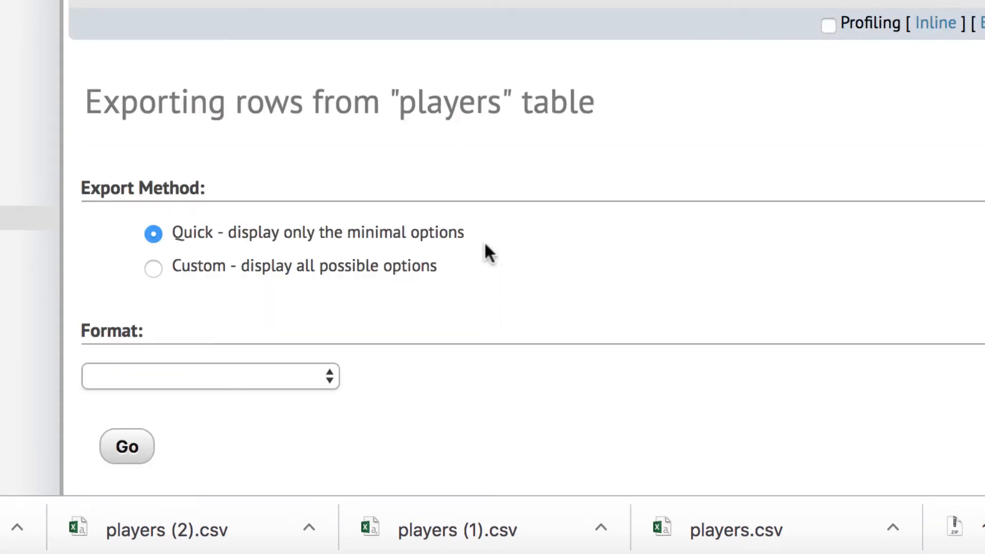
scroll(486, 247, "down", 1)
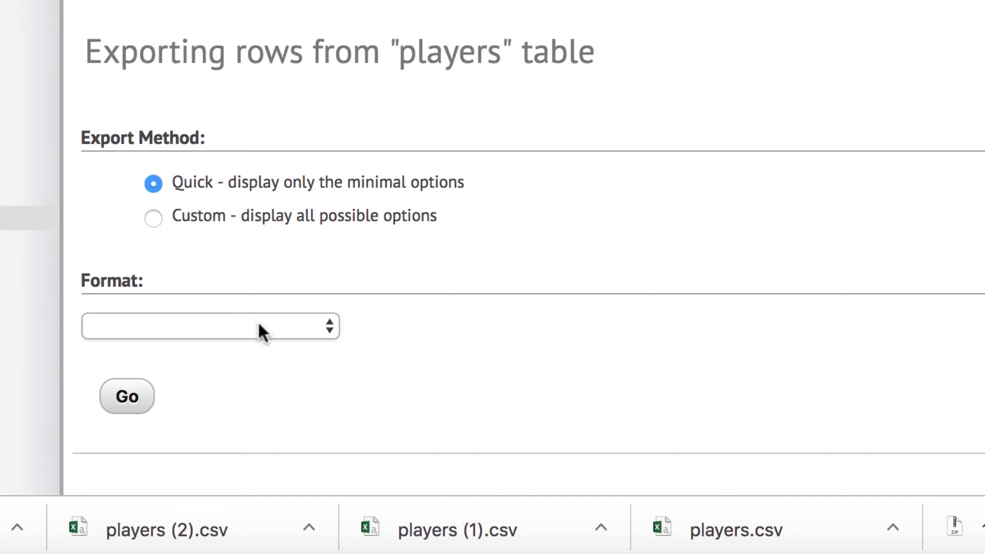
left_click(261, 325)
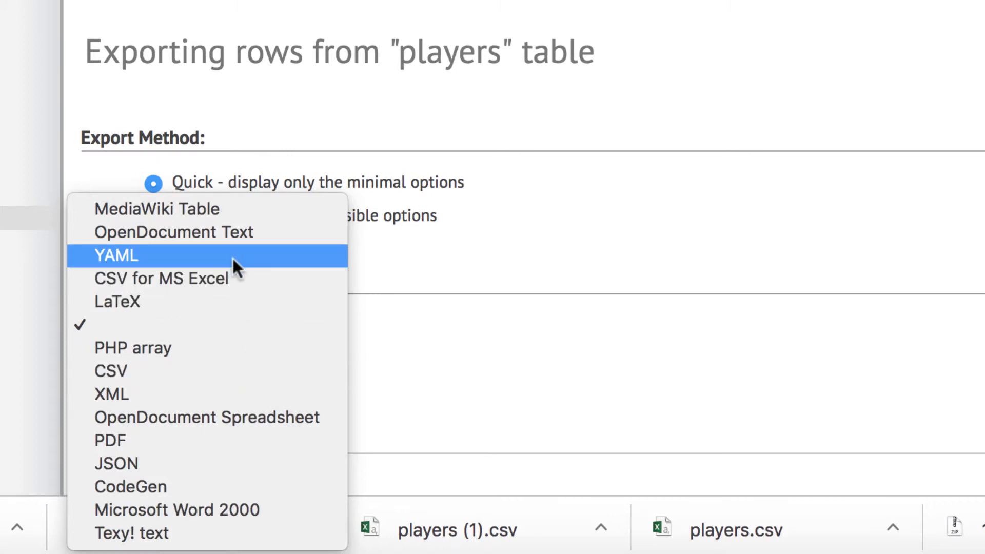
left_click(232, 276)
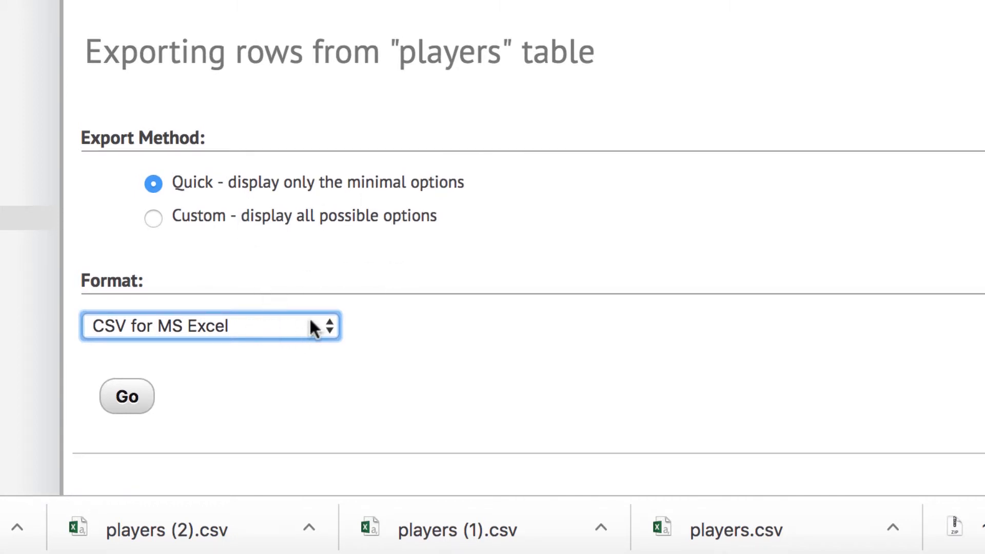
scroll(458, 226, "down", 1)
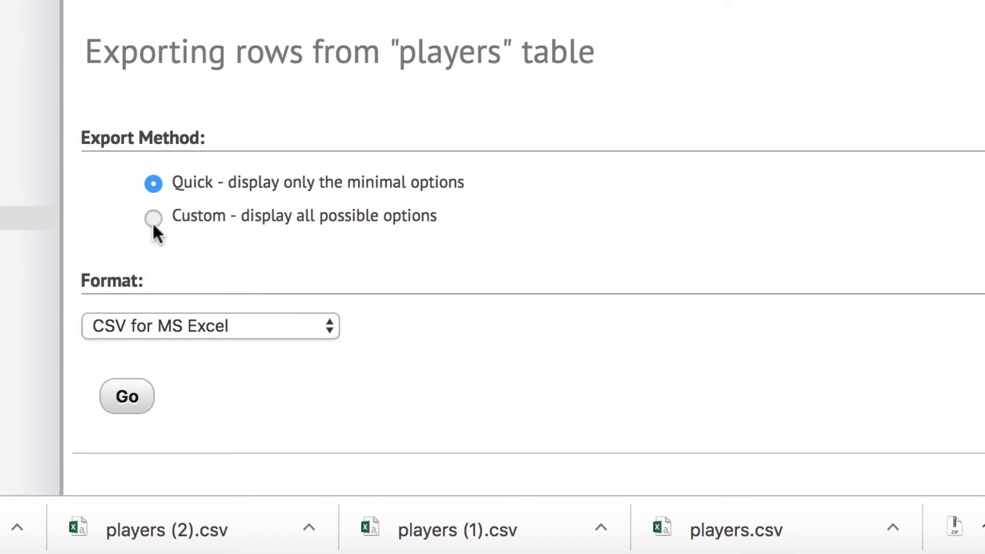
left_click(153, 219)
Step: Review the custom export's row, output and format-specific options, including the available Excel editions
scroll(414, 184, "down", 7)
scroll(414, 187, "down", 8)
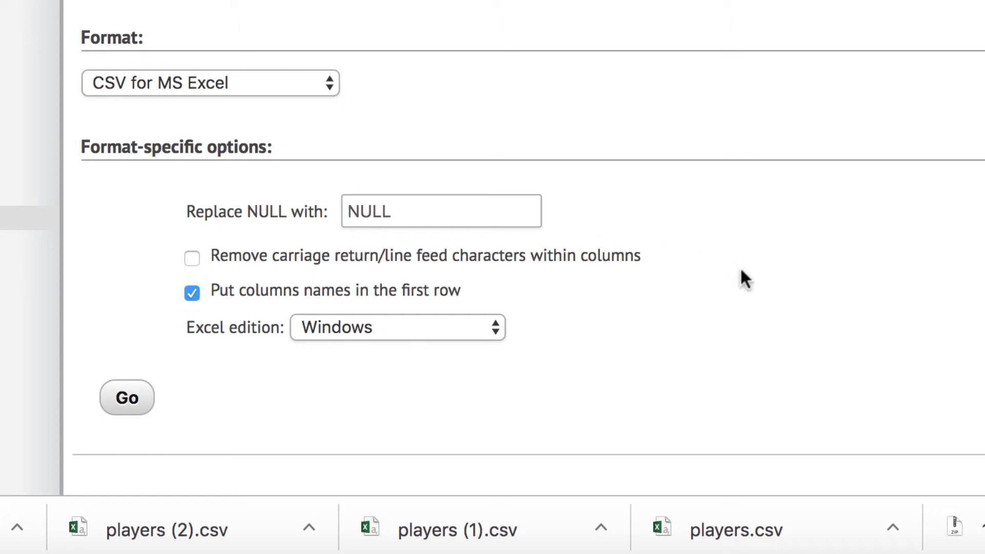
scroll(741, 271, "up", 5)
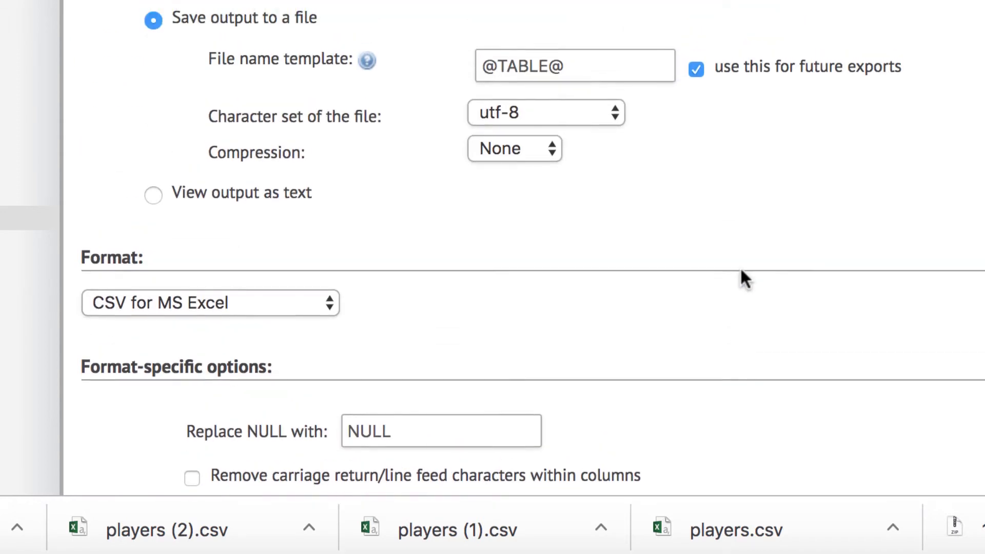
scroll(741, 271, "down", 5)
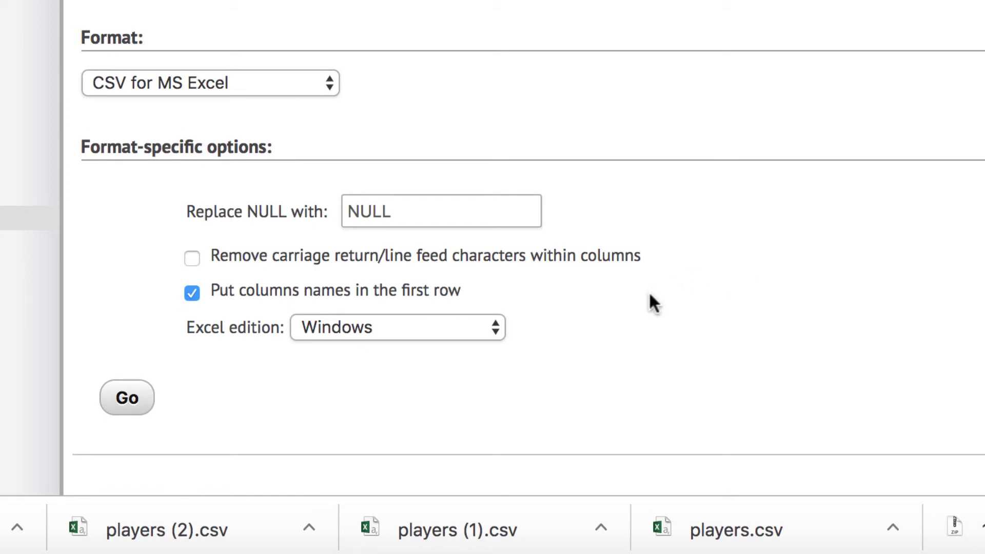
left_click(483, 323)
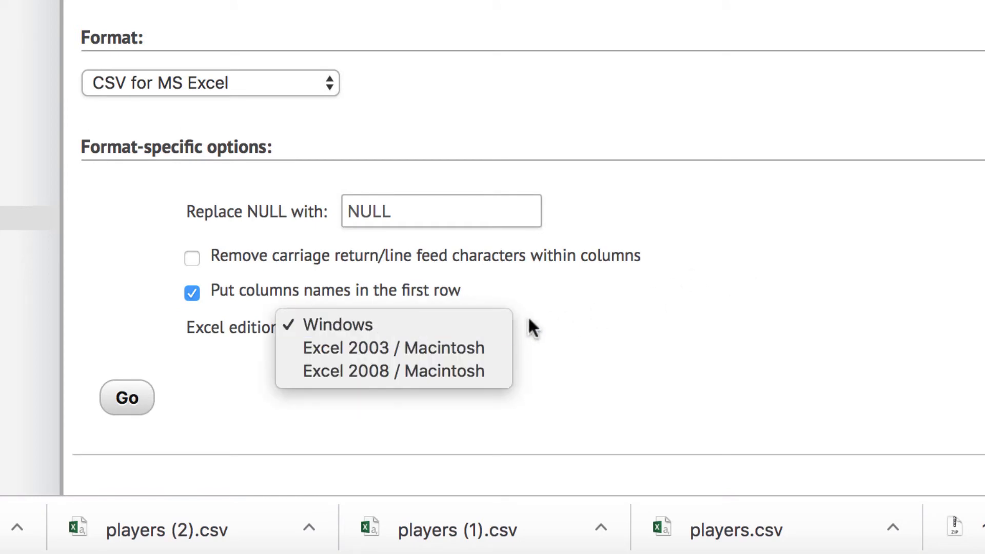
left_click(579, 332)
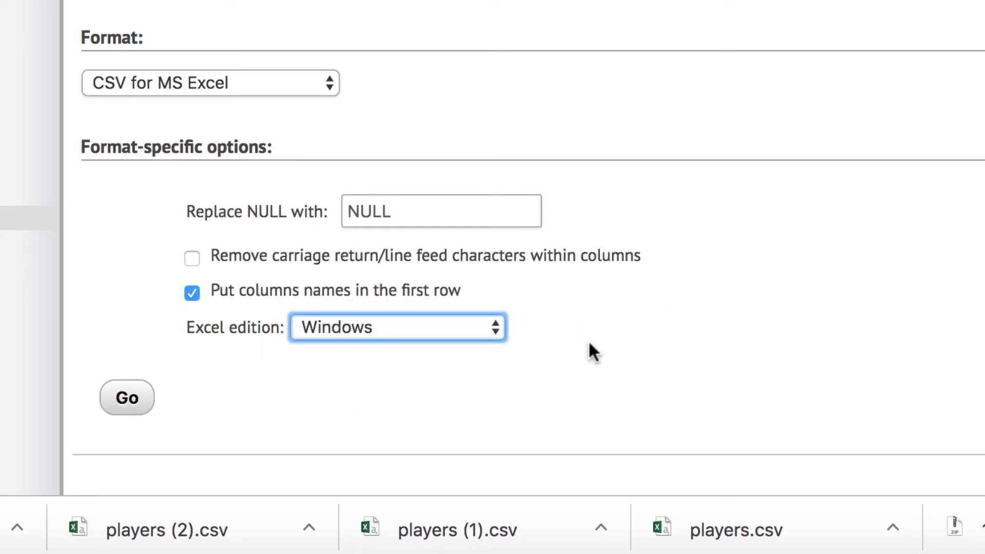
scroll(596, 362, "up", 15)
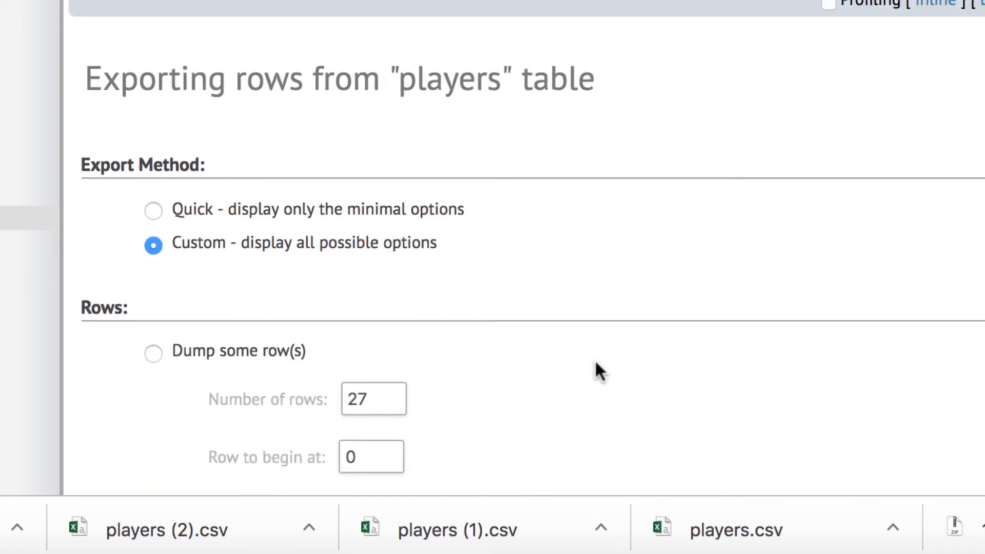
scroll(595, 362, "down", 15)
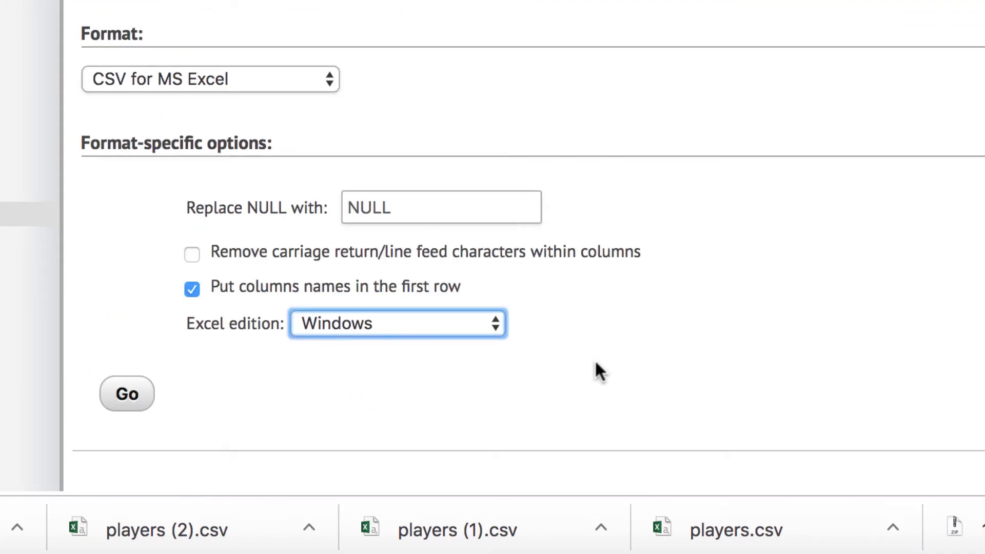
scroll(596, 359, "up", 5)
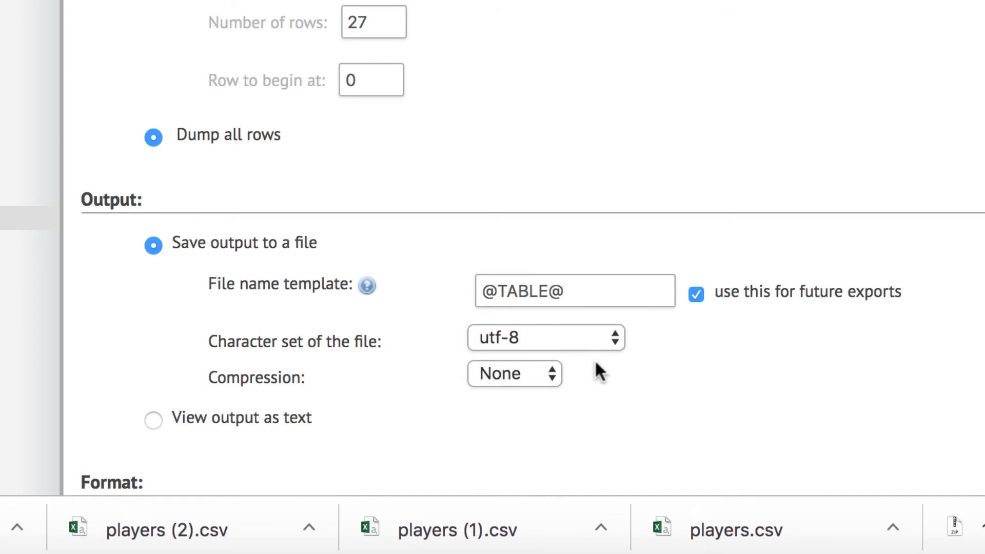
scroll(595, 359, "down", 5)
scroll(599, 370, "down", 2)
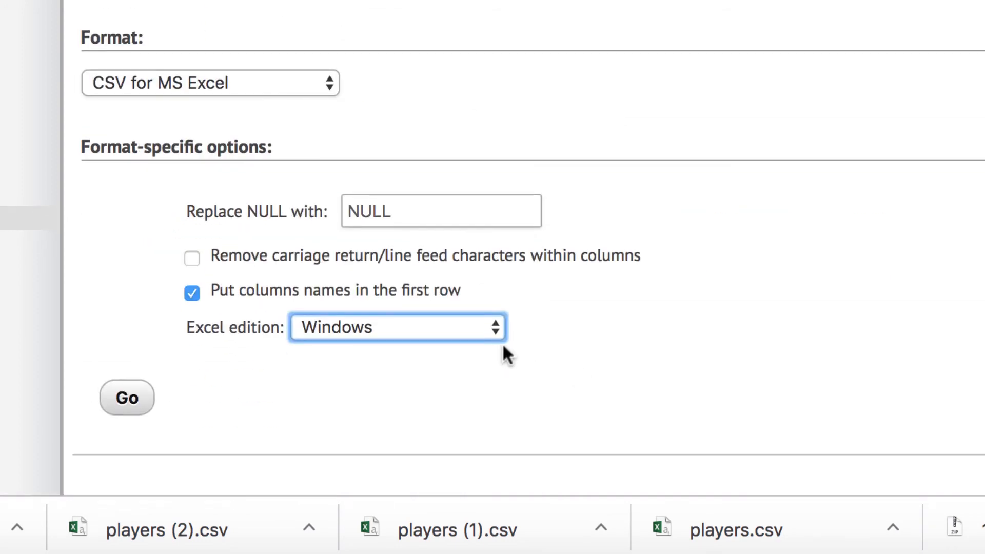
Step: Export the query results to a file and open the downloaded players (4).csv in Excel
left_click(135, 404)
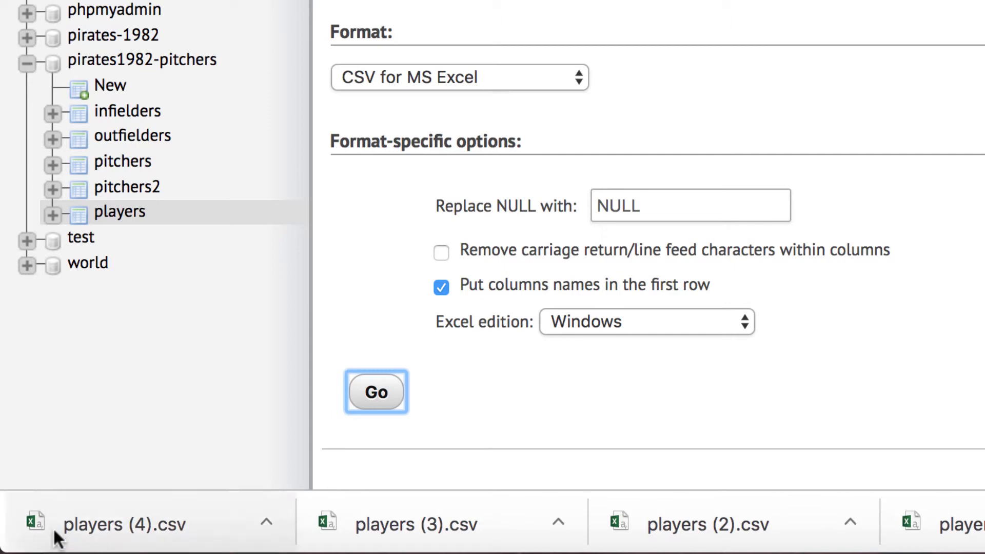
left_click(34, 516)
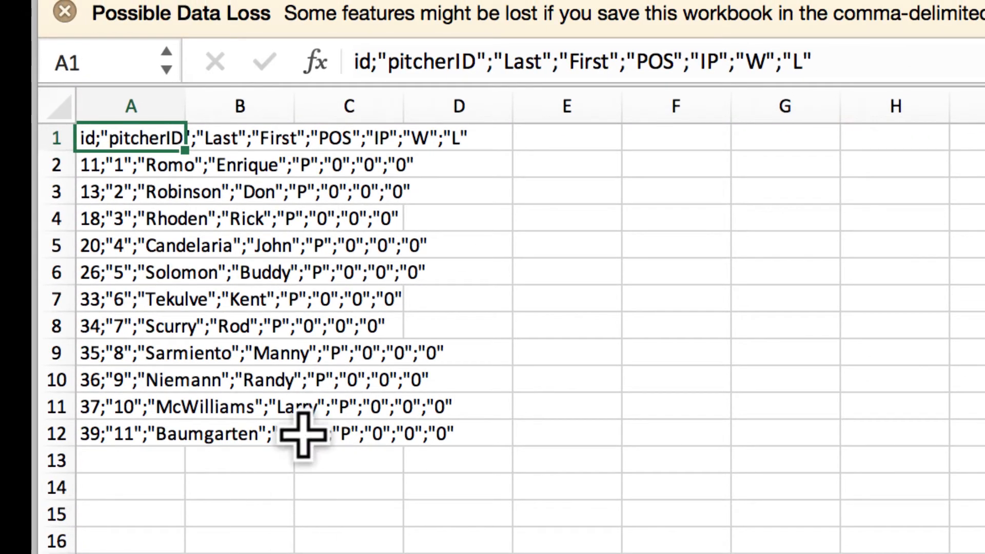
left_click_drag(189, 106, 398, 137)
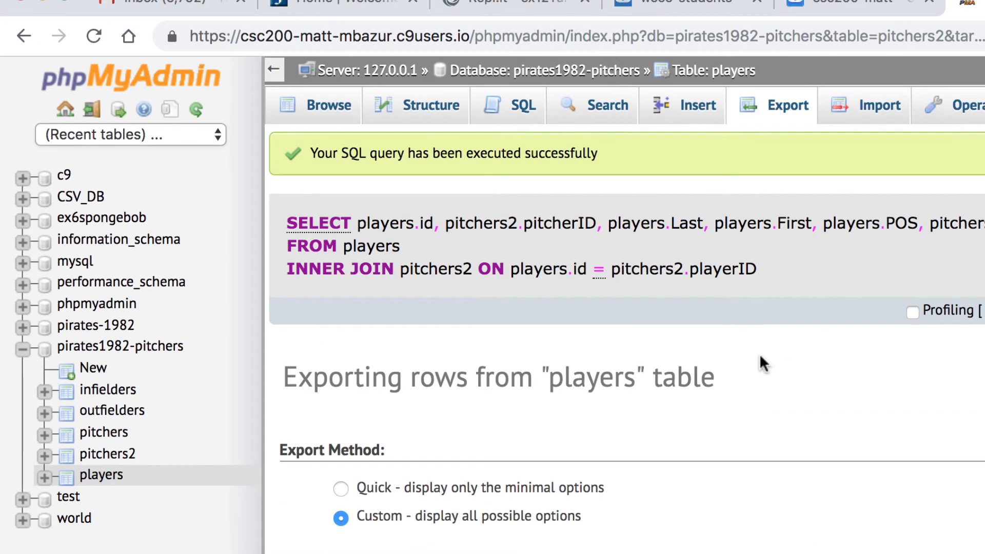
Step: Change the export format of the joined results to plain CSV and set the export method to Custom
left_click(341, 488)
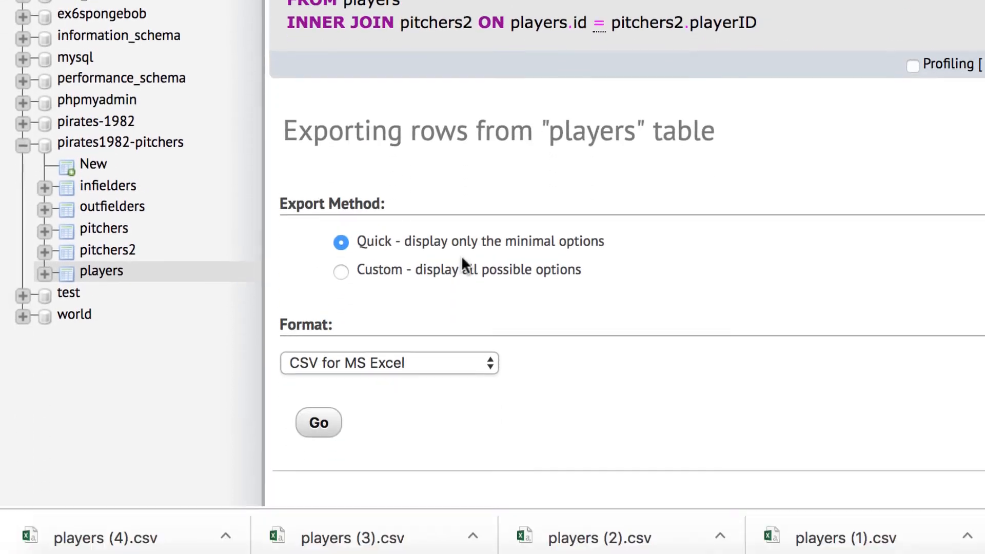
left_click(433, 328)
left_click(409, 408)
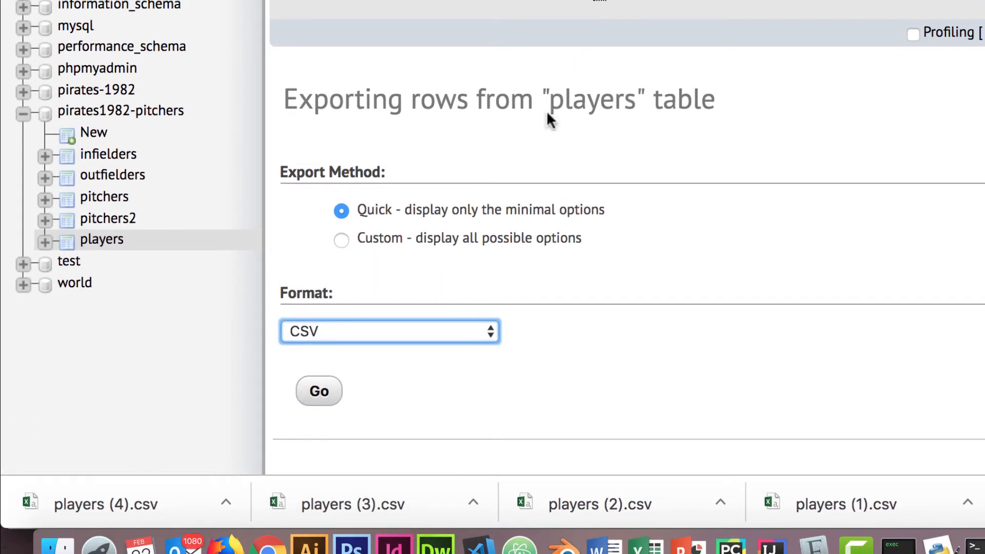
left_click(342, 239)
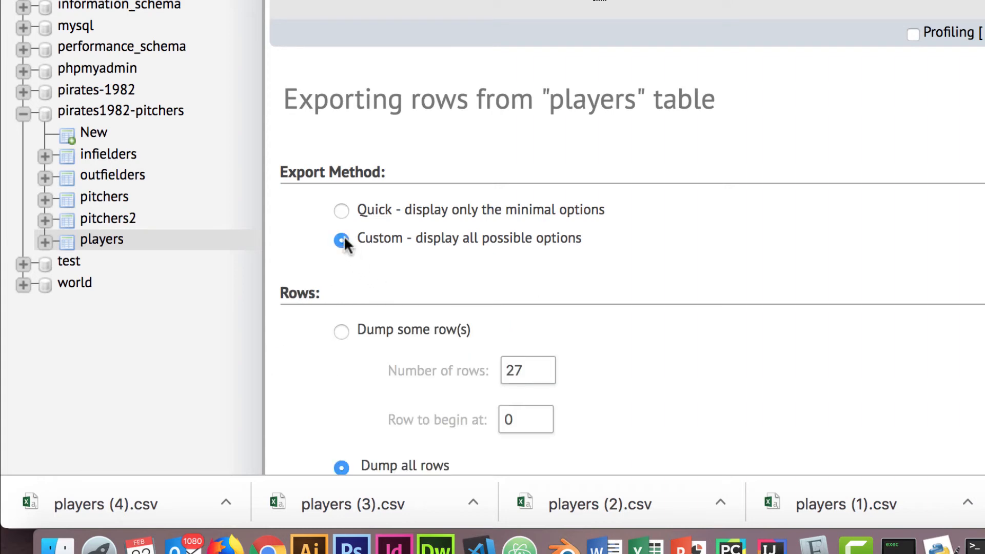
Step: Set the CSV export to put the columns names in the first row, keeping the output saved to a file
scroll(516, 225, "down", 15)
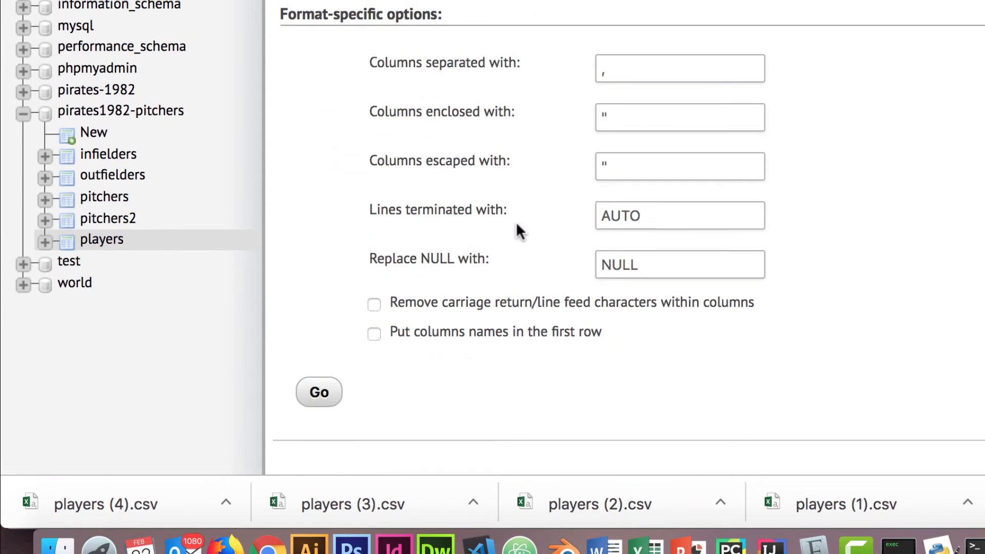
left_click(375, 334)
scroll(914, 98, "up", 15)
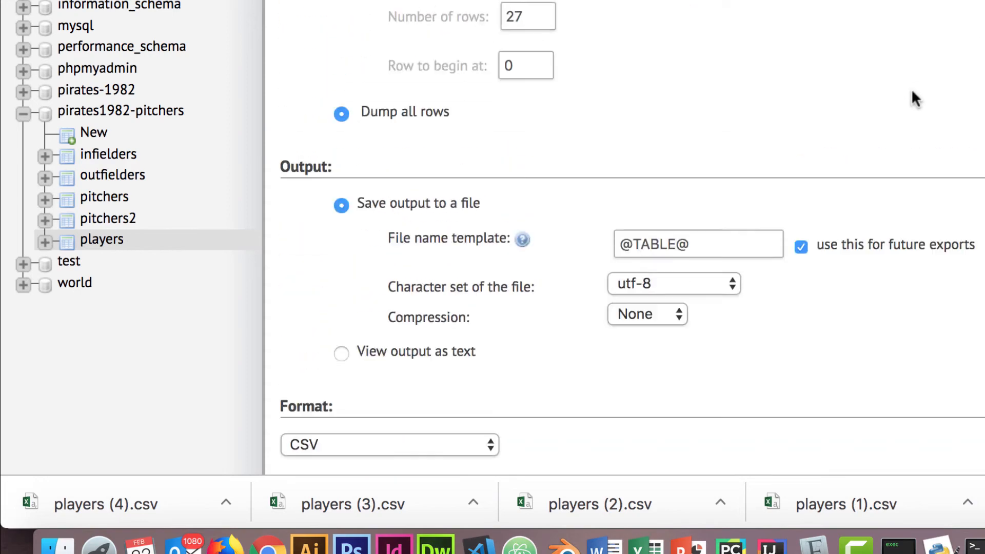
scroll(915, 99, "down", 15)
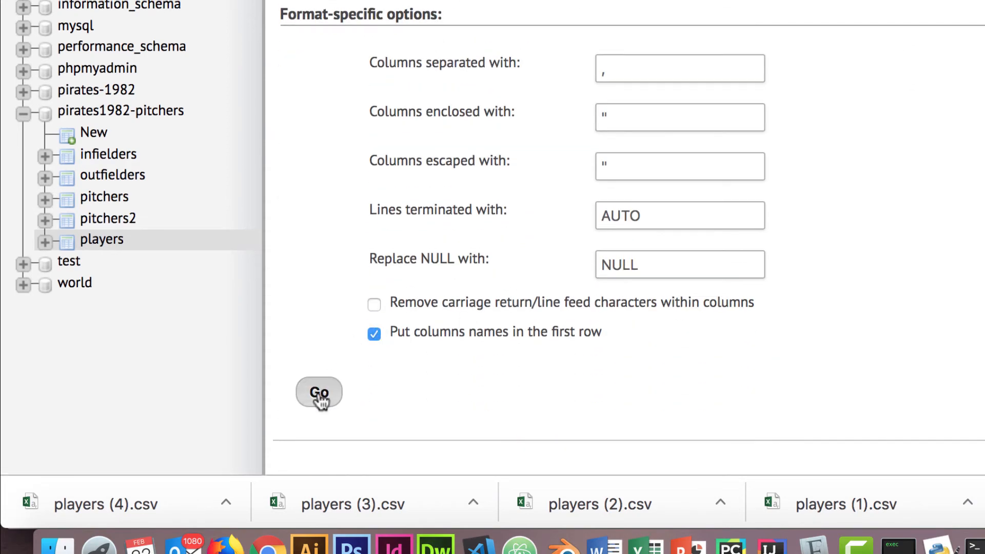
Step: Export the joined results and open the downloaded players (5).csv in Excel, discarding unsaved changes to the previously opened CSV
left_click(319, 399)
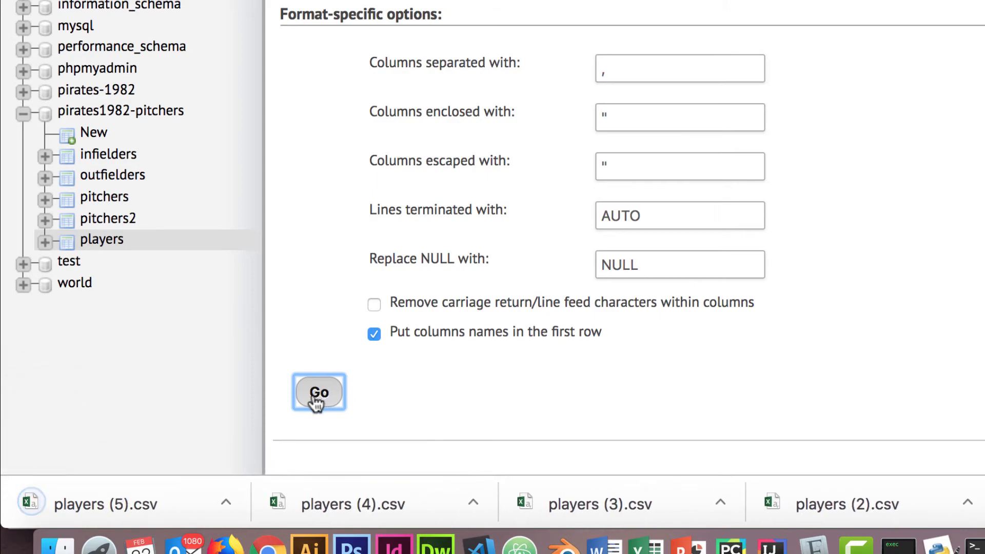
left_click(33, 490)
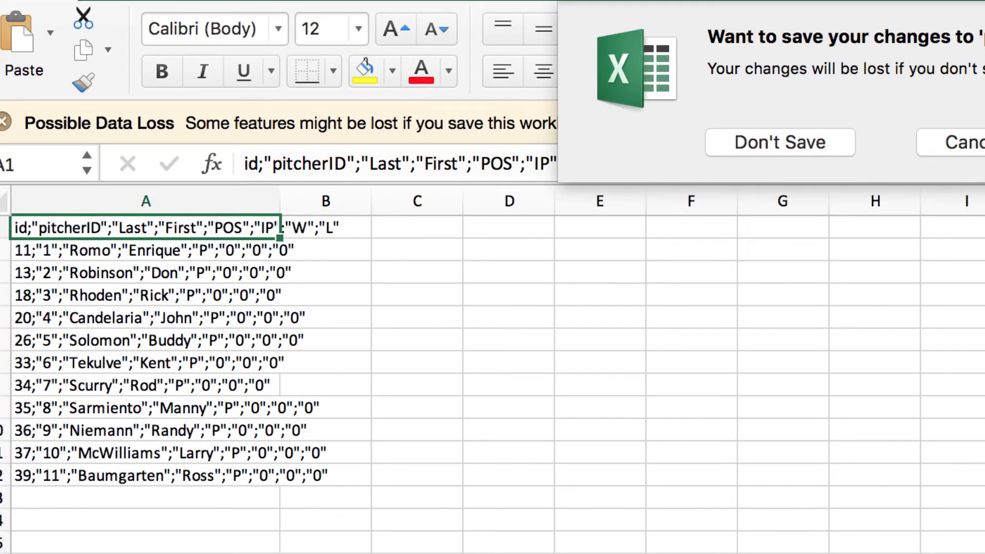
left_click(820, 138)
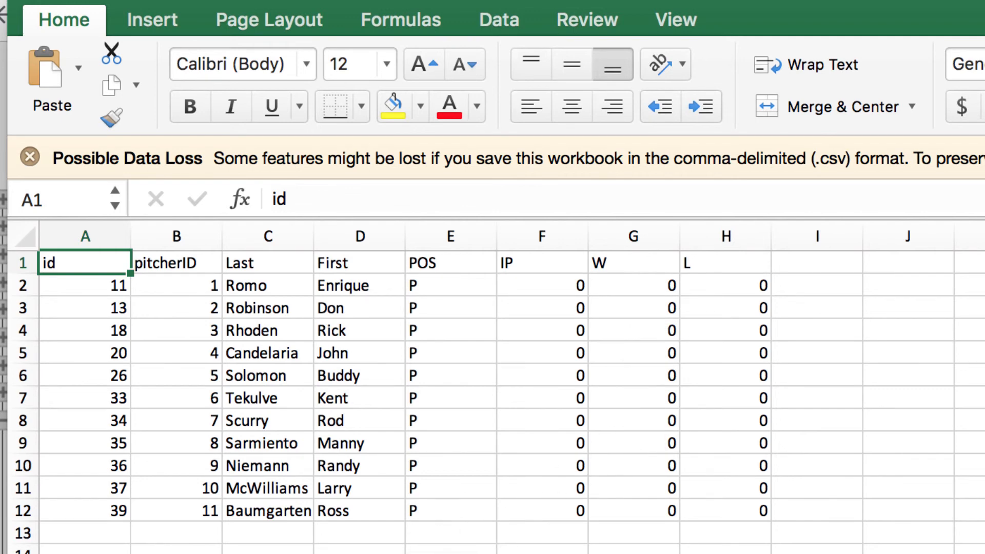
Step: Switch back to phpMyAdmin and browse the pitchers2 table, examining its pitcherID, playerID, IP, W and L columns
left_click(451, 553)
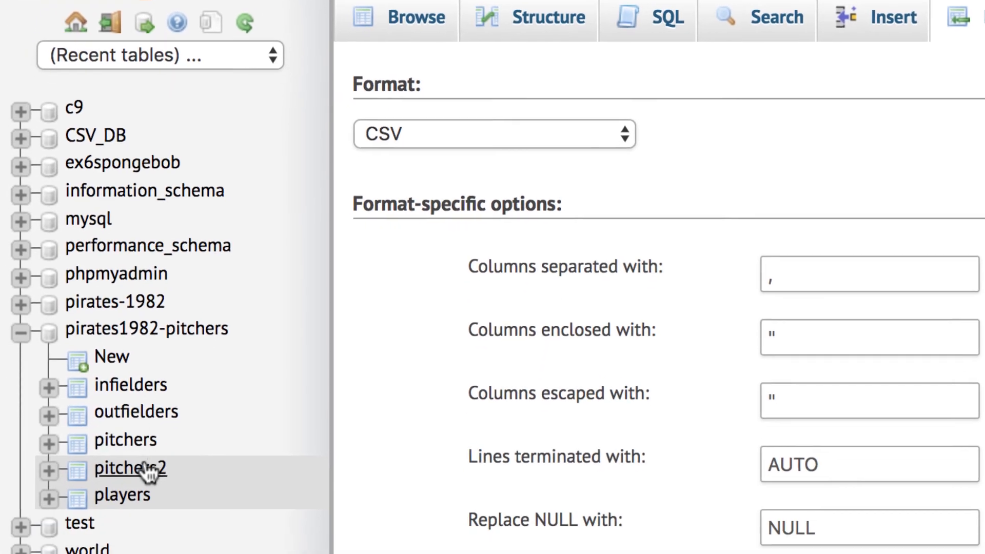
left_click(128, 553)
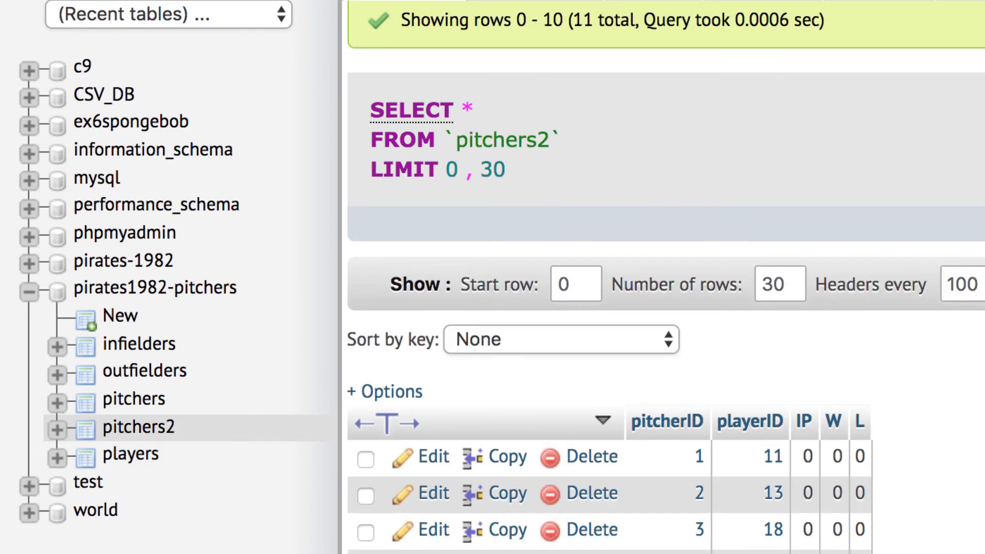
scroll(667, 308, "down", 5)
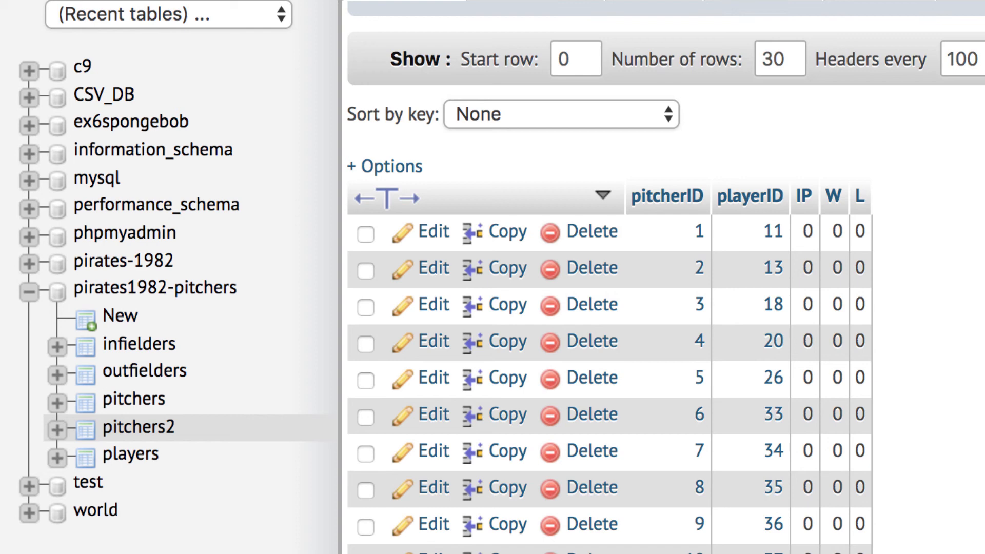
scroll(890, 274, "up", 1)
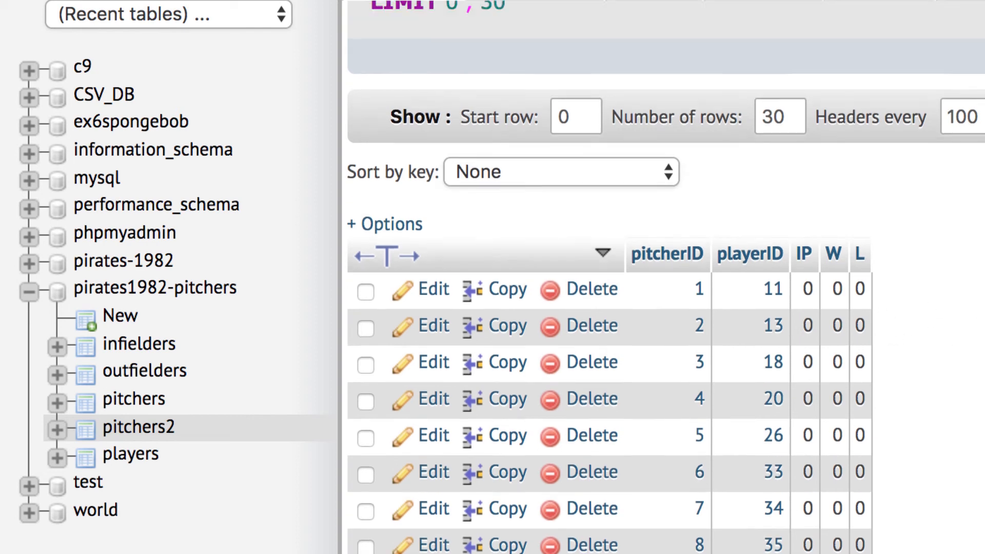
scroll(891, 274, "down", 2)
scroll(666, 277, "down", 1)
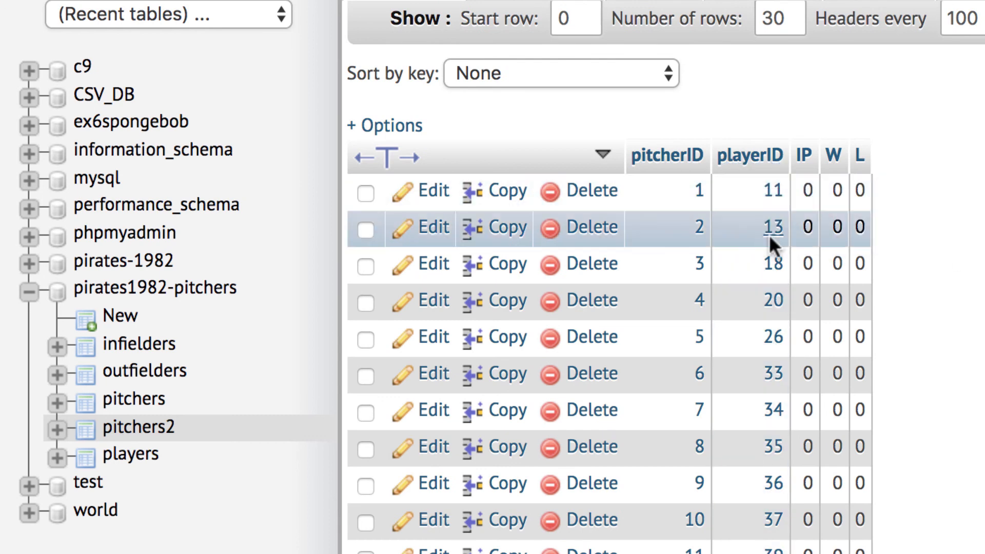